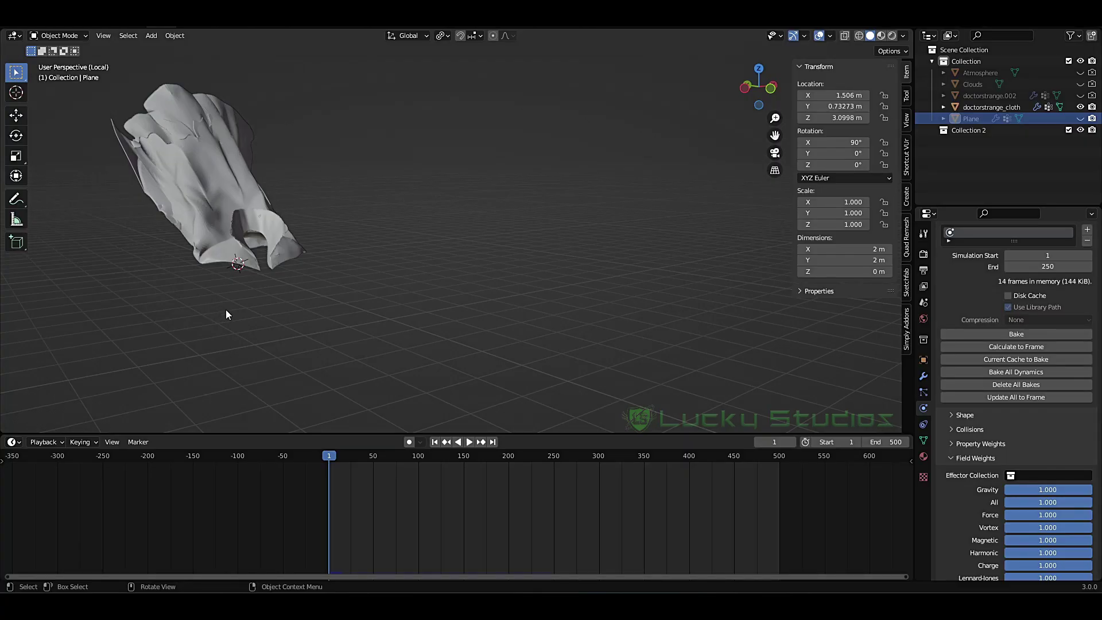
# Step: Unhide the duplicate cape doctorstrange_cloth.001 and move it 0.802 m along the X axis
pyautogui.keyDown('shift'); pyautogui.moveTo(273, 301); pyautogui.dragTo(302, 290, button='middle'); pyautogui.keyUp('shift')
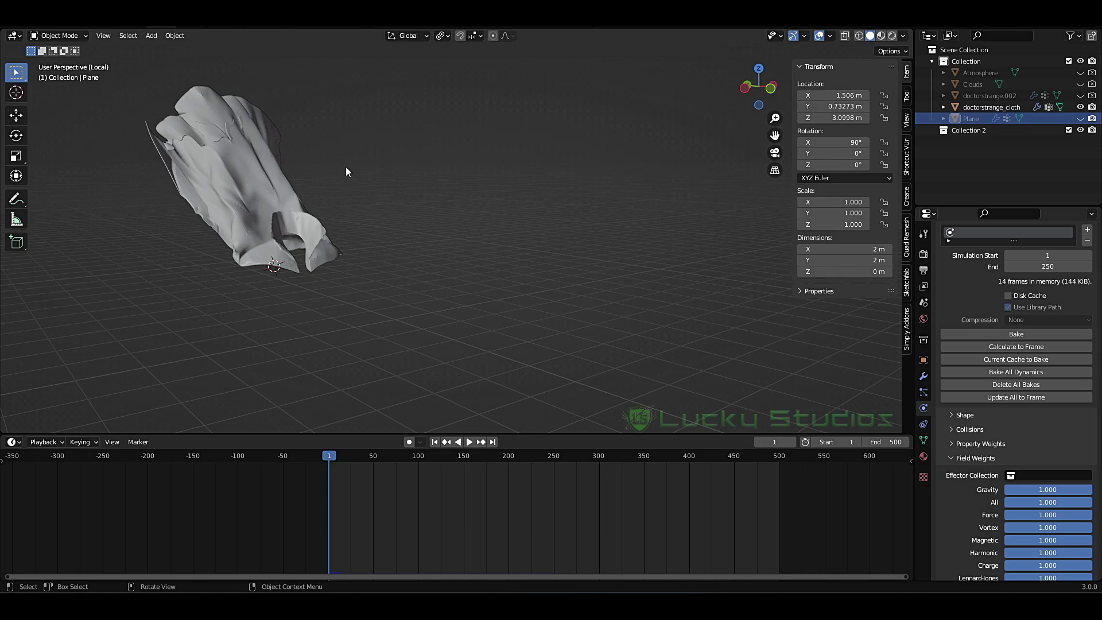
pyautogui.moveTo(381, 125); pyautogui.dragTo(229, 275)
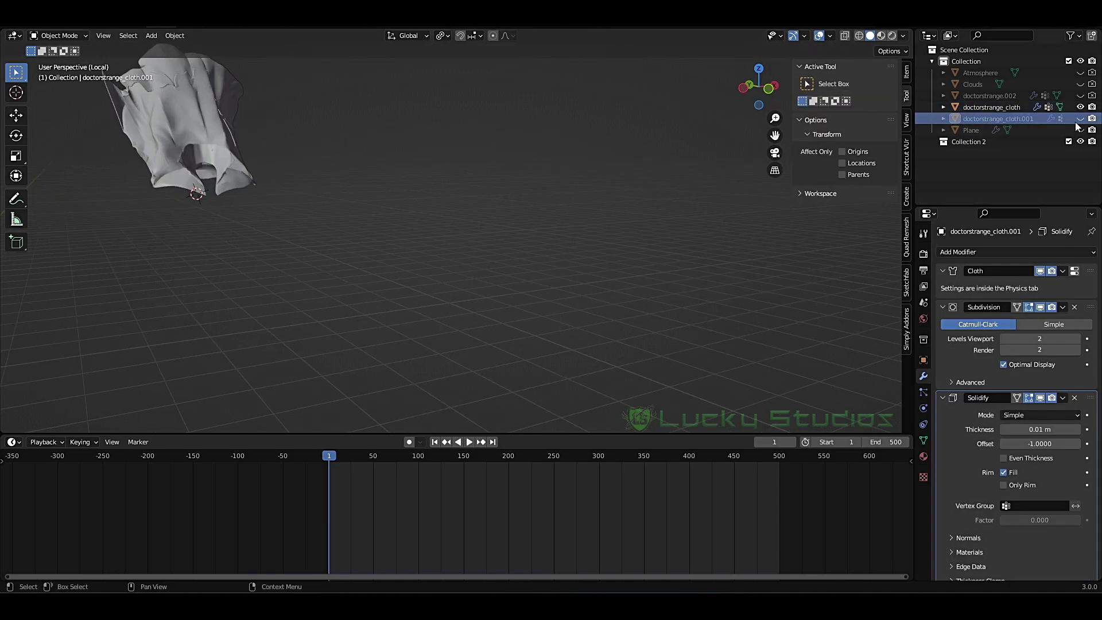
pyautogui.click(1080, 120)
pyautogui.click(483, 236)
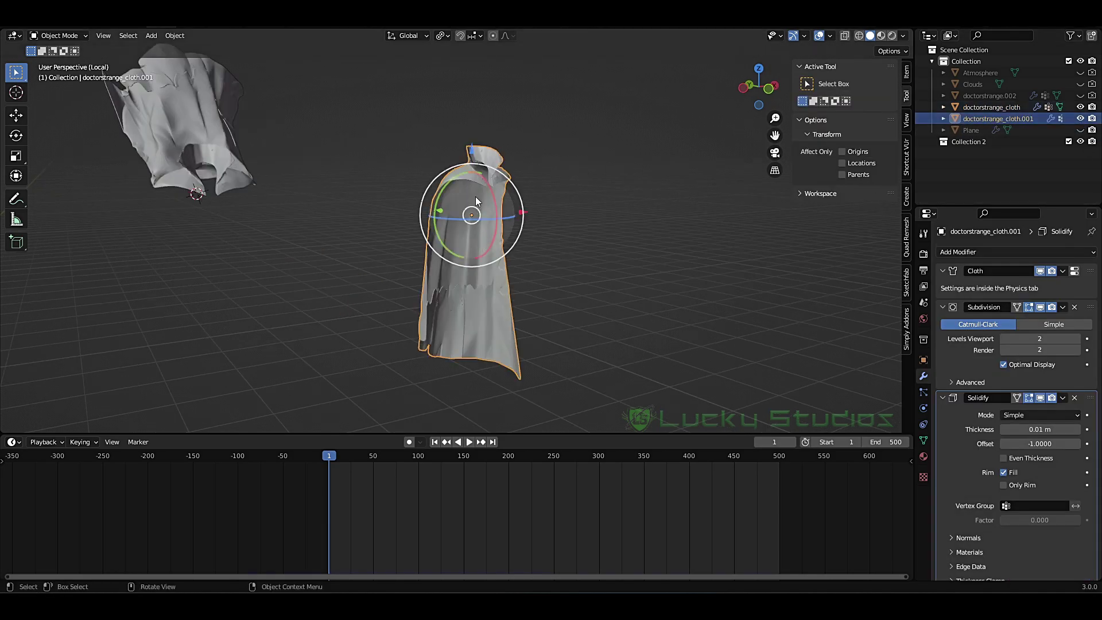
pyautogui.scroll(1, 602, 242)
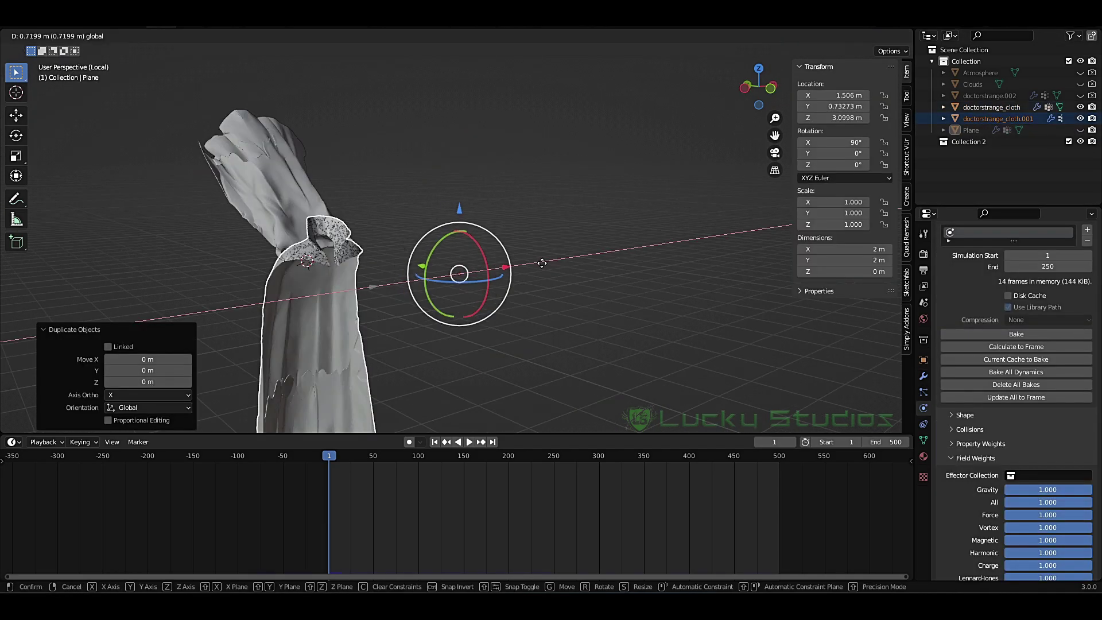
pyautogui.press('g')
pyautogui.press('x')
pyautogui.press('Return')
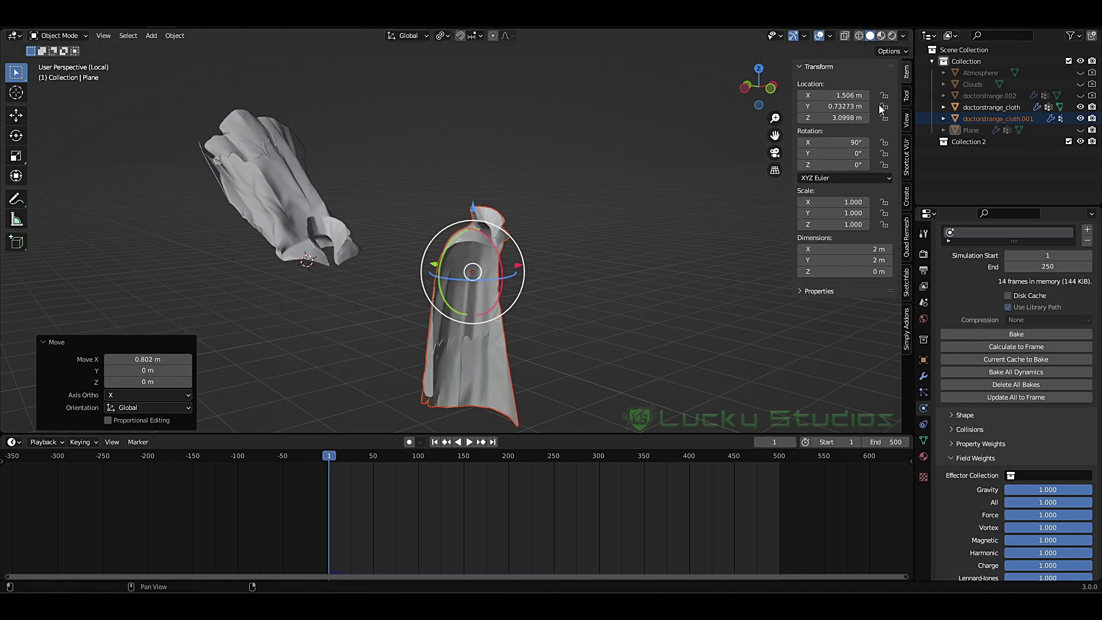
pyautogui.click(1081, 130)
pyautogui.scroll(-3, 411, 229)
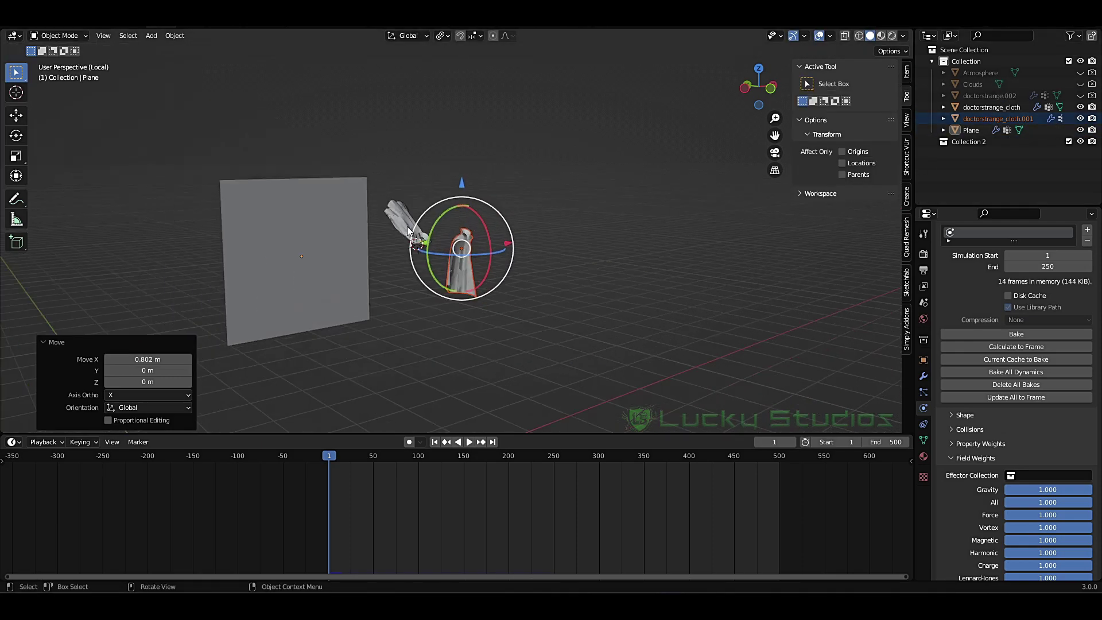
pyautogui.scroll(4, 410, 227)
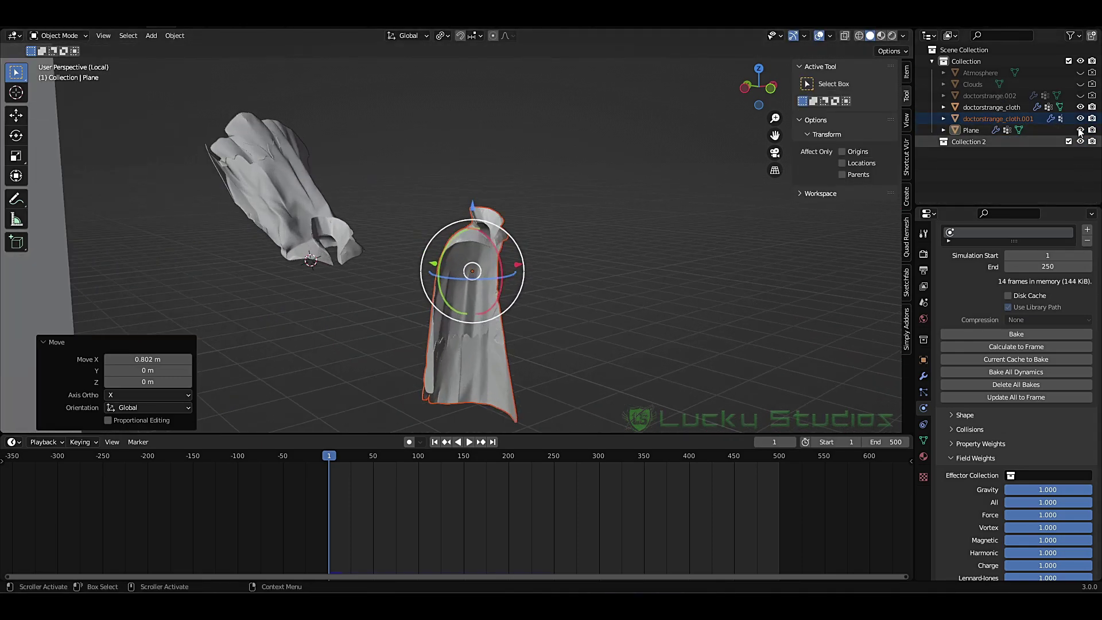
pyautogui.click(1081, 130)
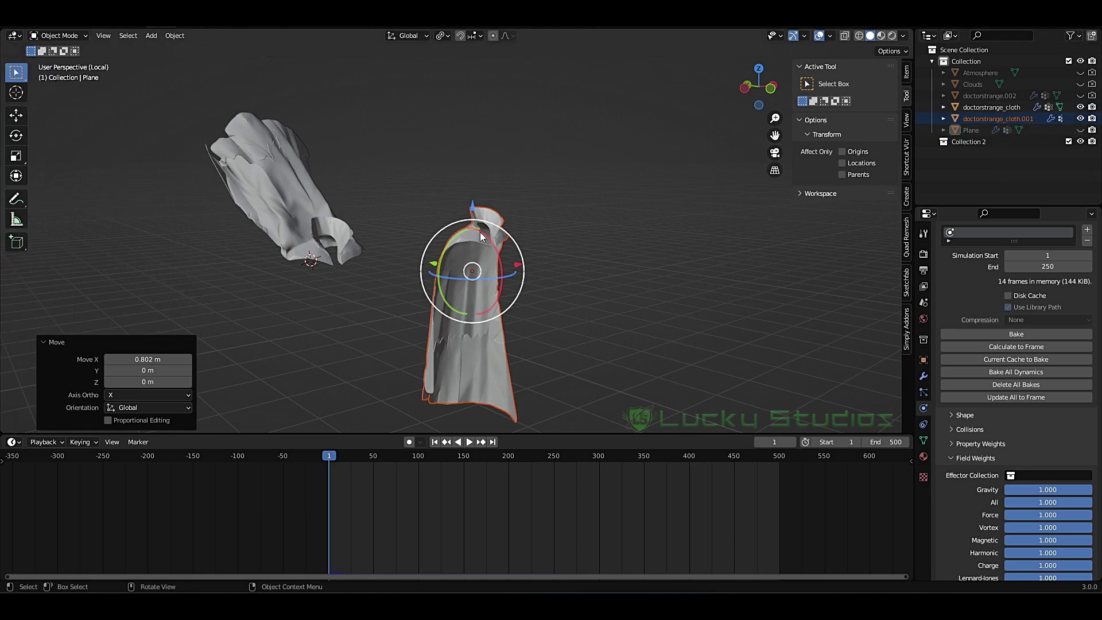
# Step: Select doctorstrange_cloth.001 and remove its Subdivision and Solidify modifiers
pyautogui.scroll(3, 576, 232)
pyautogui.scroll(2, 591, 246)
pyautogui.click(1051, 119)
pyautogui.moveTo(643, 236); pyautogui.dragTo(725, 252, button='middle')
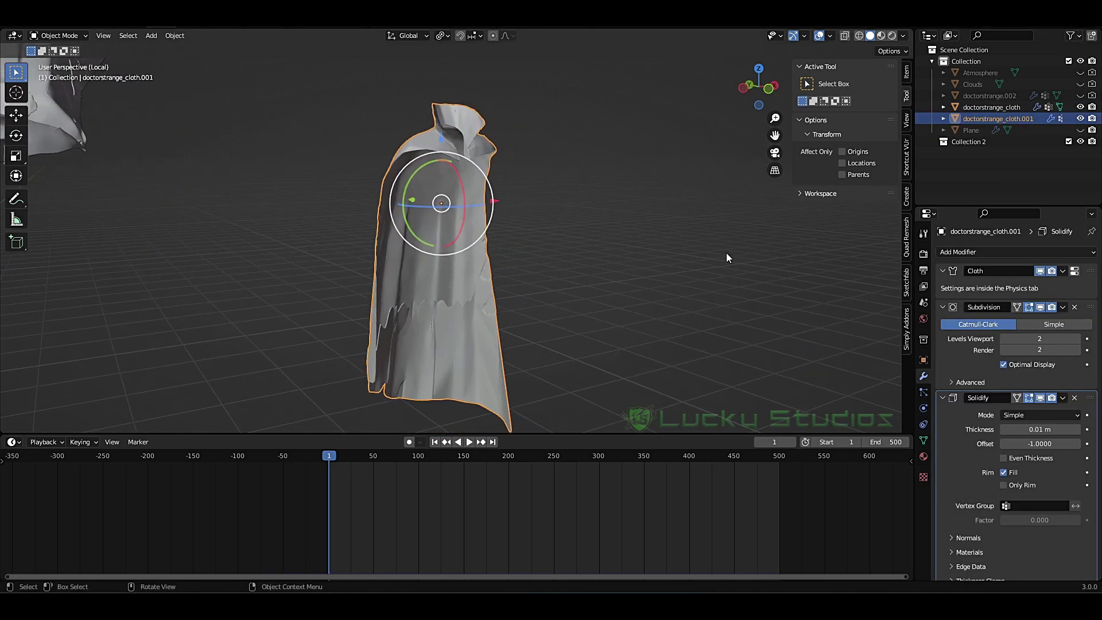
pyautogui.click(1074, 307)
pyautogui.click(1075, 307)
# Step: Remove the Cloth physics from the cape copy and delete its vertex group
pyautogui.click(923, 409)
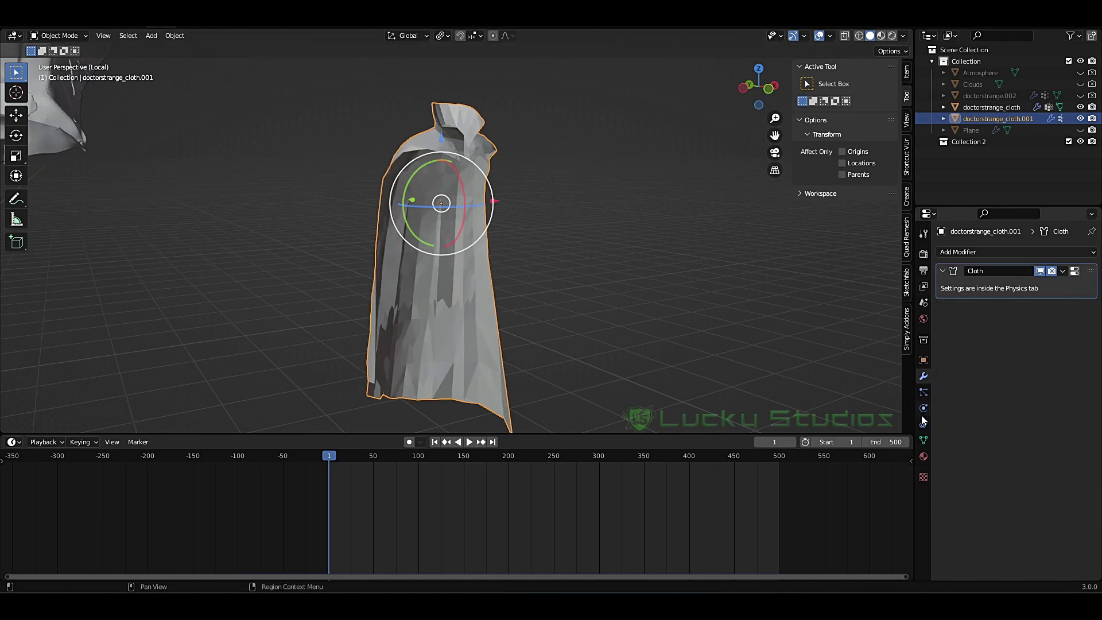
pyautogui.click(942, 277)
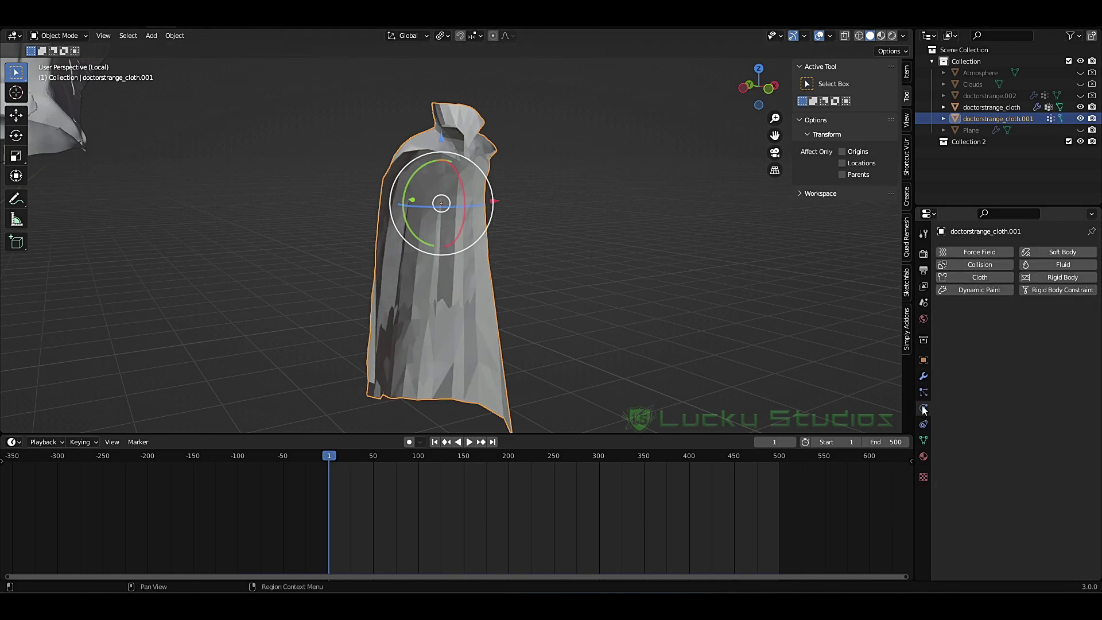
pyautogui.click(924, 440)
pyautogui.click(1087, 300)
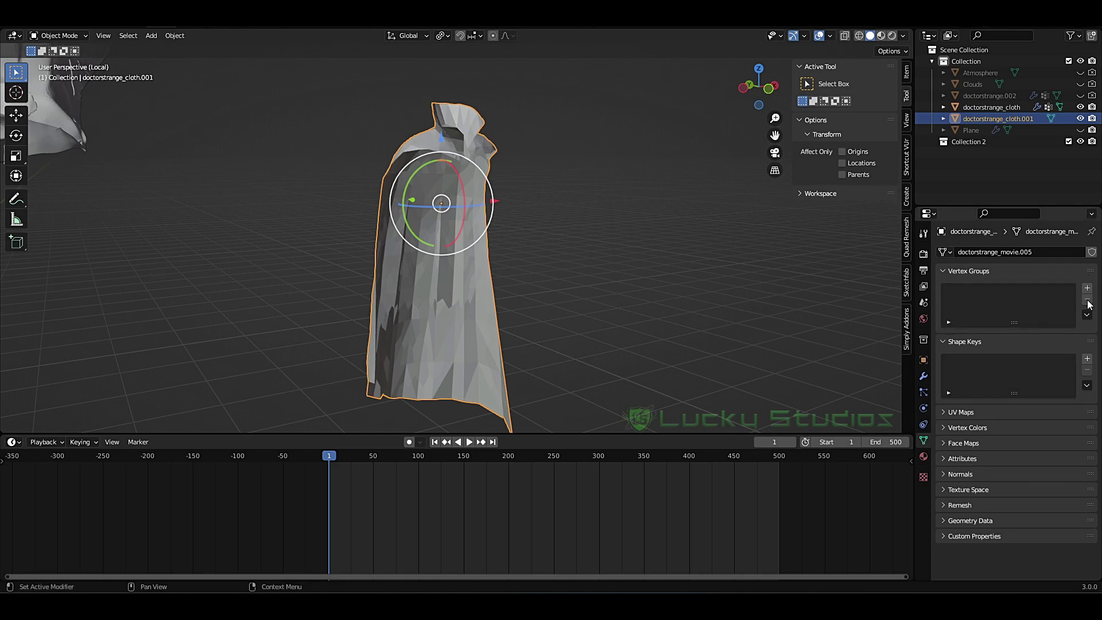
# Step: Play the animation to check the cape copy without cloth physics and return to frame 1
pyautogui.scroll(-4, 665, 236)
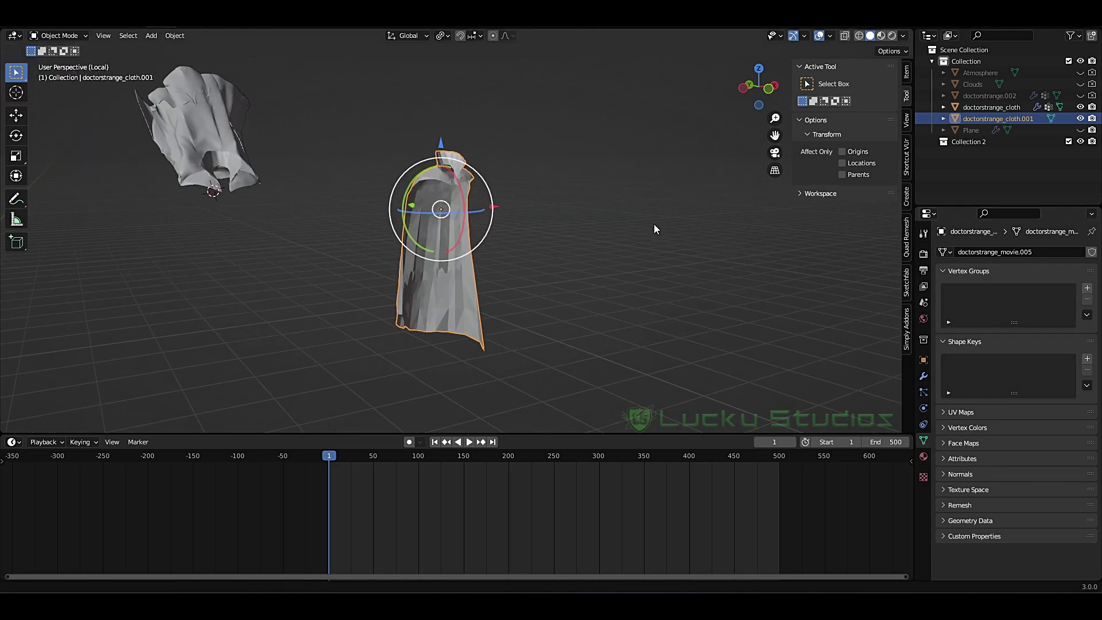
pyautogui.press('space')
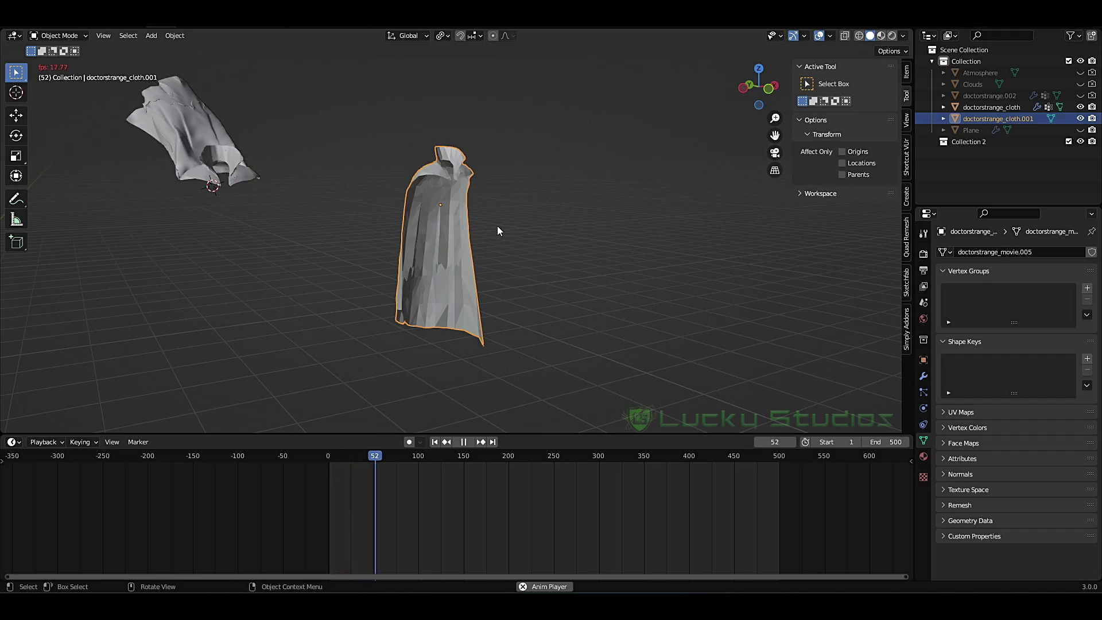
pyautogui.press('KP_Divide')
pyautogui.press('Escape')
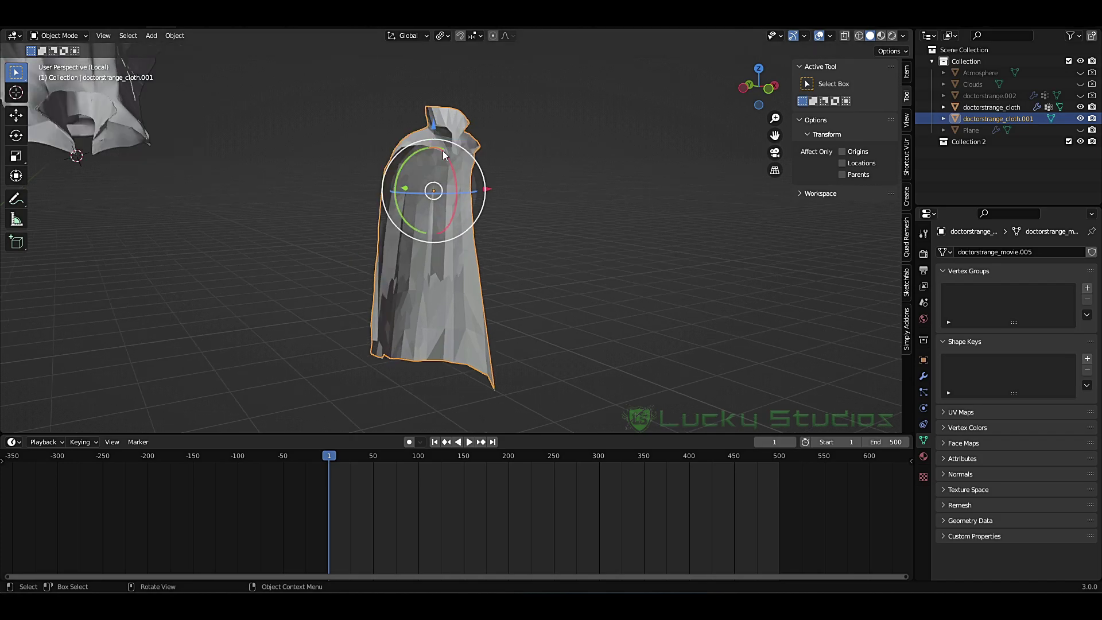
# Step: Add Cloth physics to the cape copy and apply the Silk preset
pyautogui.click(924, 409)
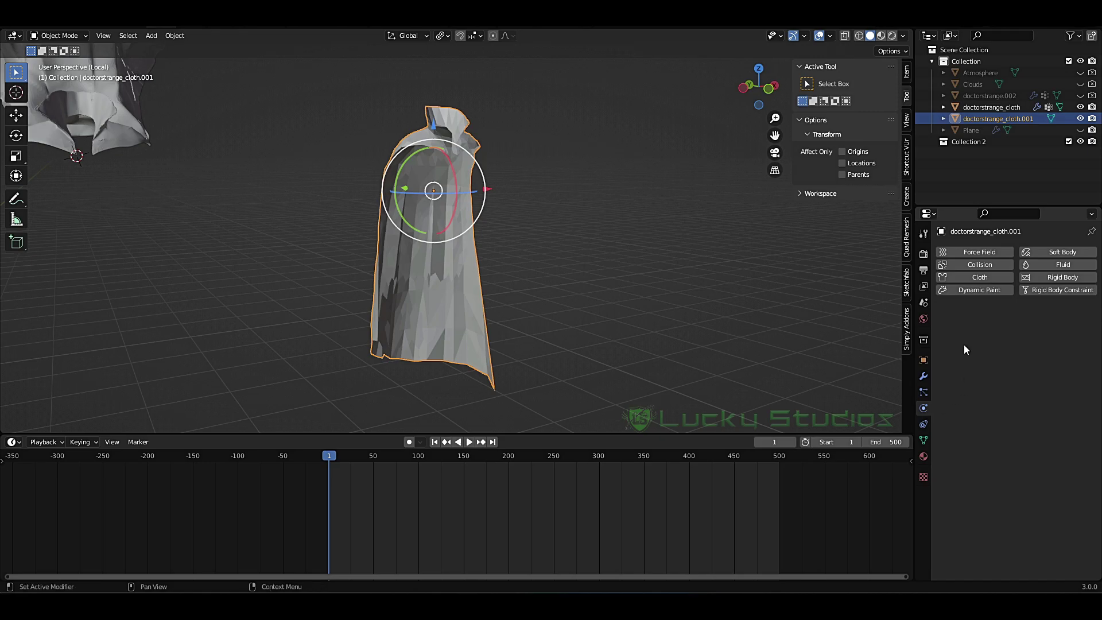
pyautogui.click(962, 279)
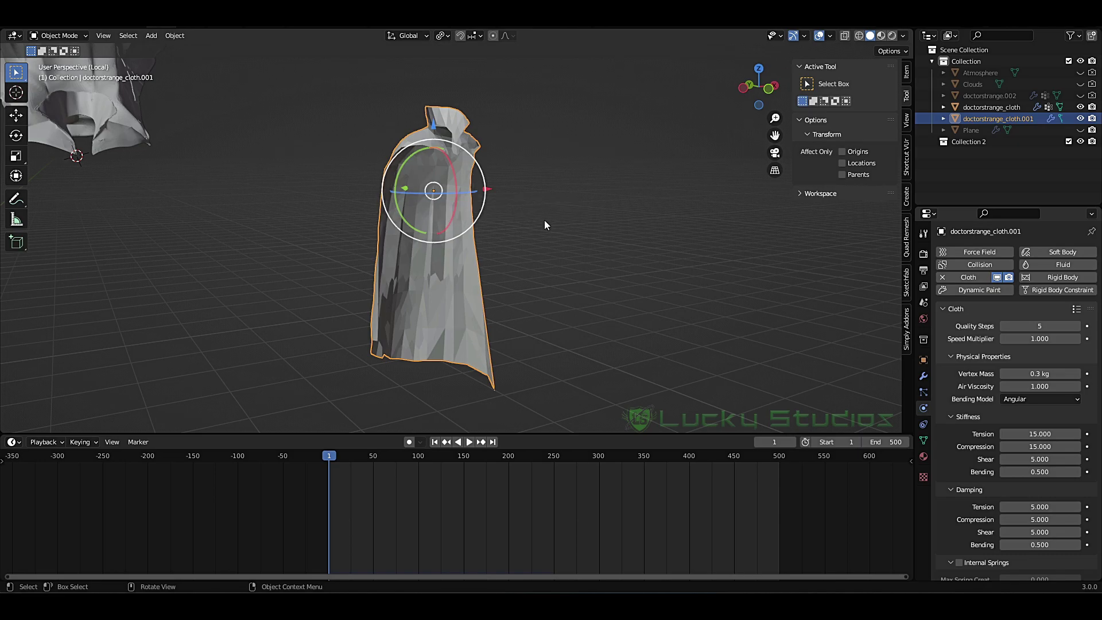
pyautogui.scroll(-5, 1026, 373)
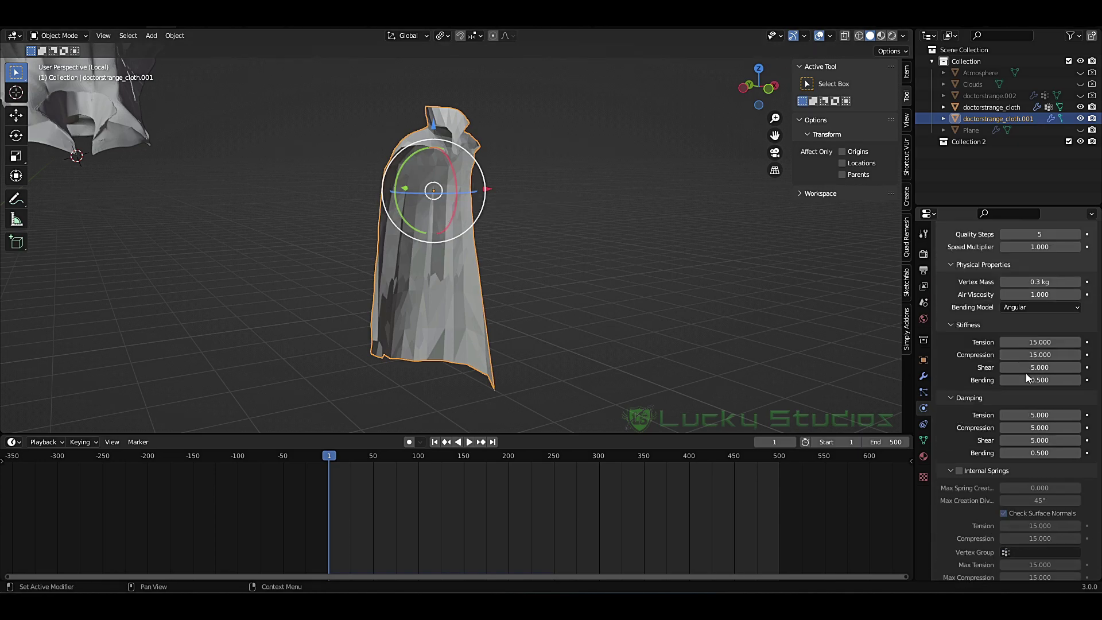
pyautogui.scroll(5, 1039, 349)
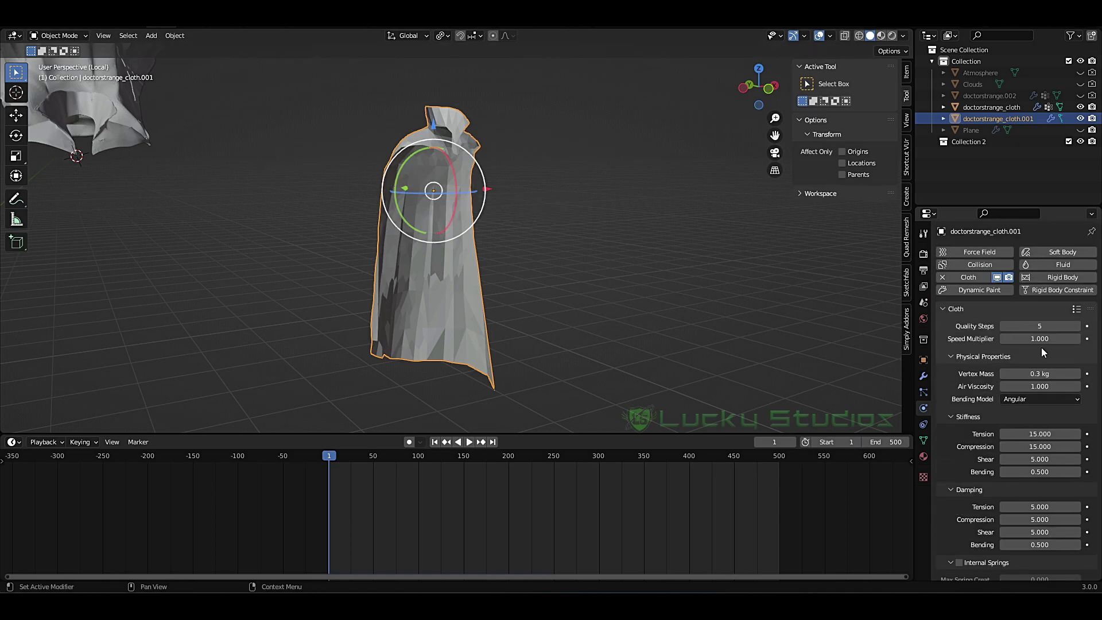
pyautogui.click(1077, 309)
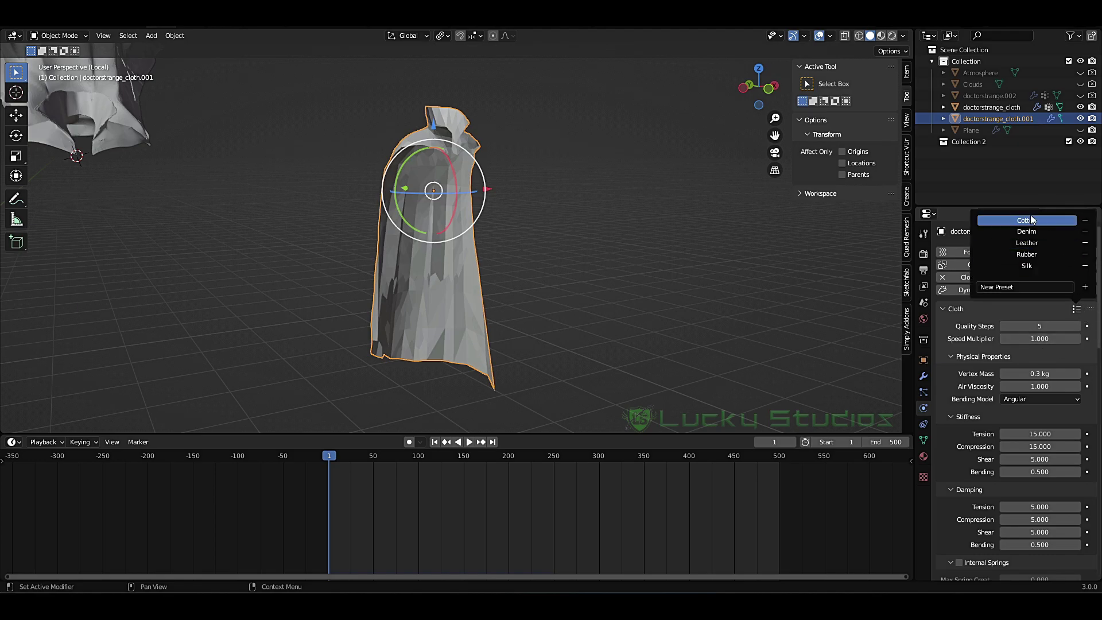
pyautogui.click(1033, 264)
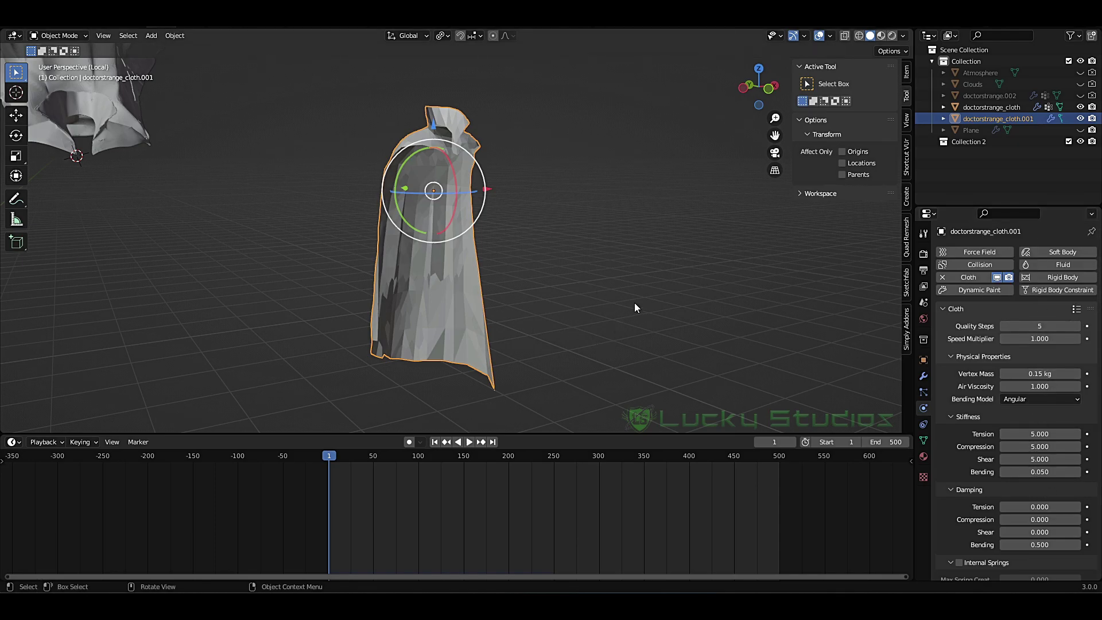
# Step: Play the simulation to check how the Silk cloth cape behaves with scene gravity off
pyautogui.press('space')
pyautogui.press('Escape')
pyautogui.press('space')
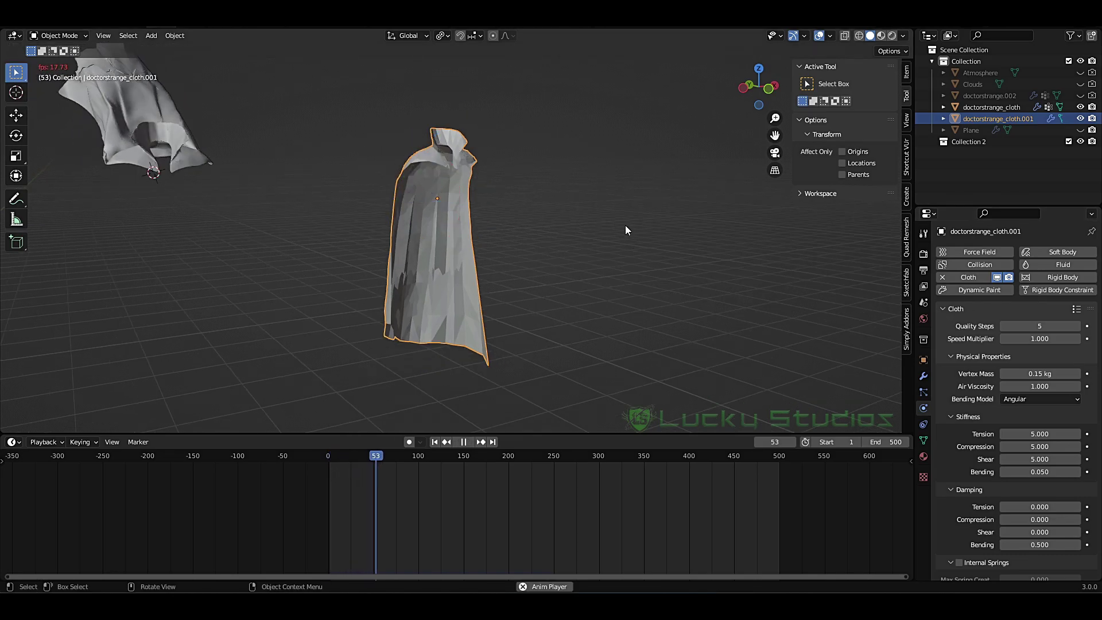
pyautogui.press('Escape')
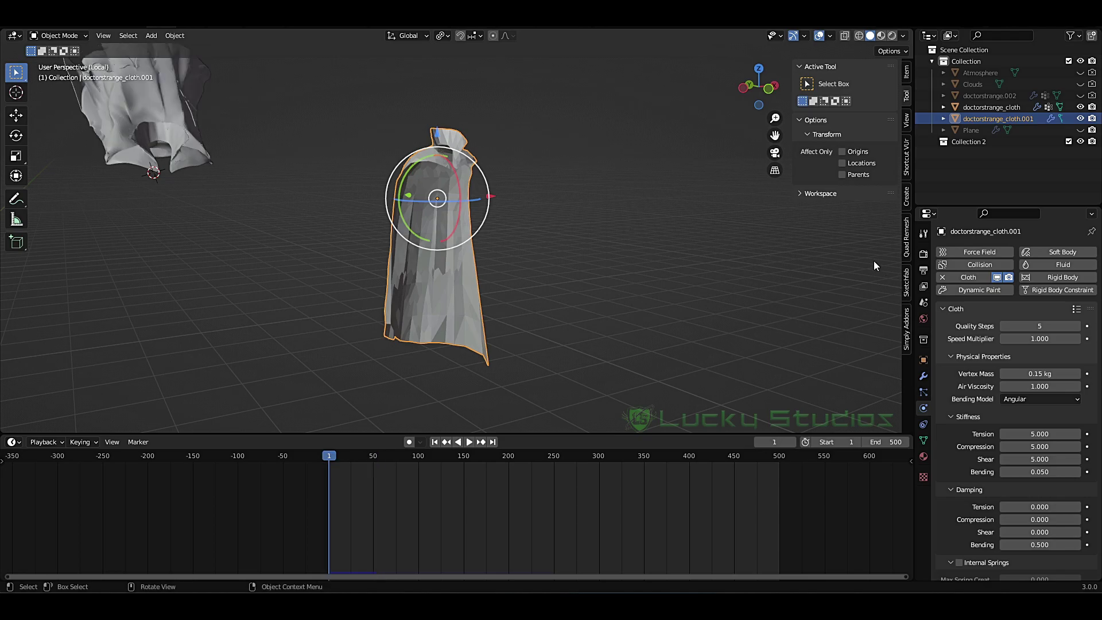
# Step: Enable gravity for the scene and review its X, Y and Z acceleration settings
pyautogui.click(925, 304)
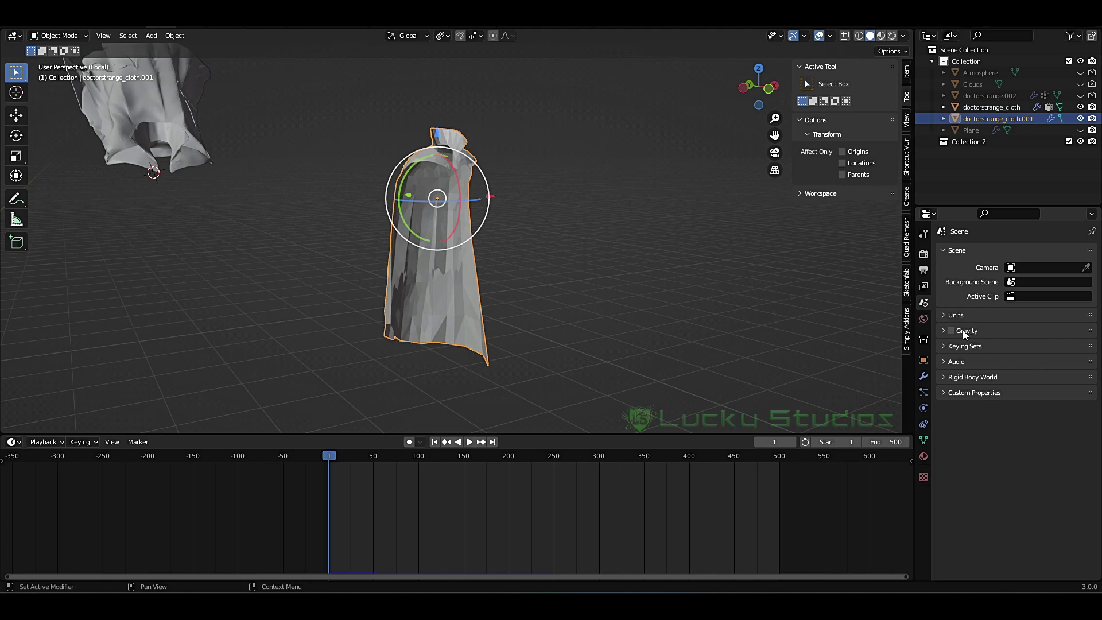
pyautogui.click(952, 331)
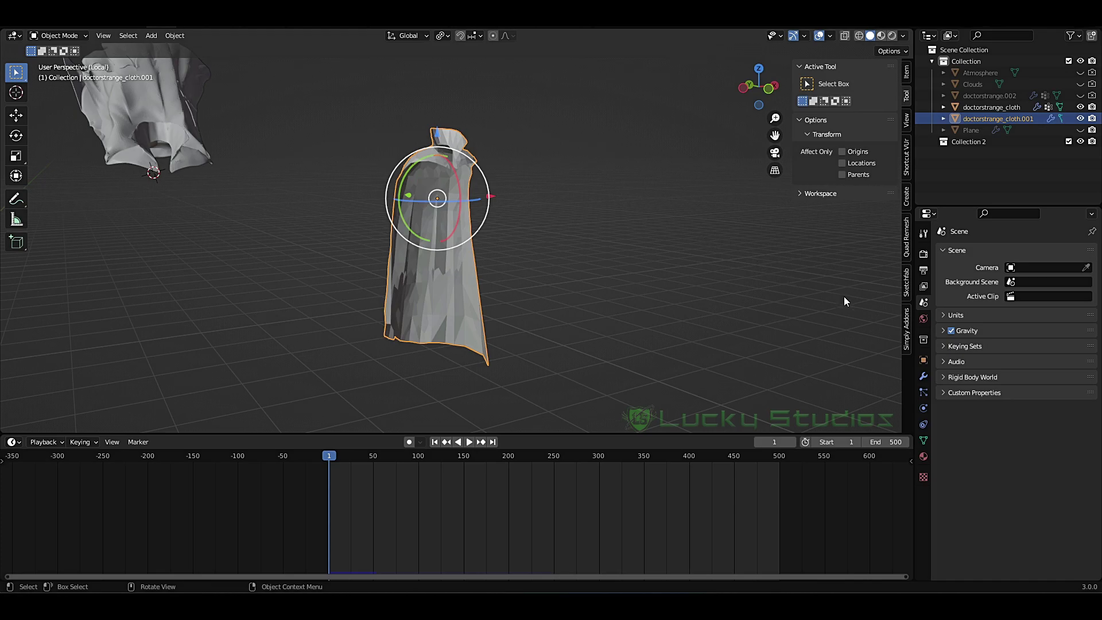
pyautogui.click(943, 332)
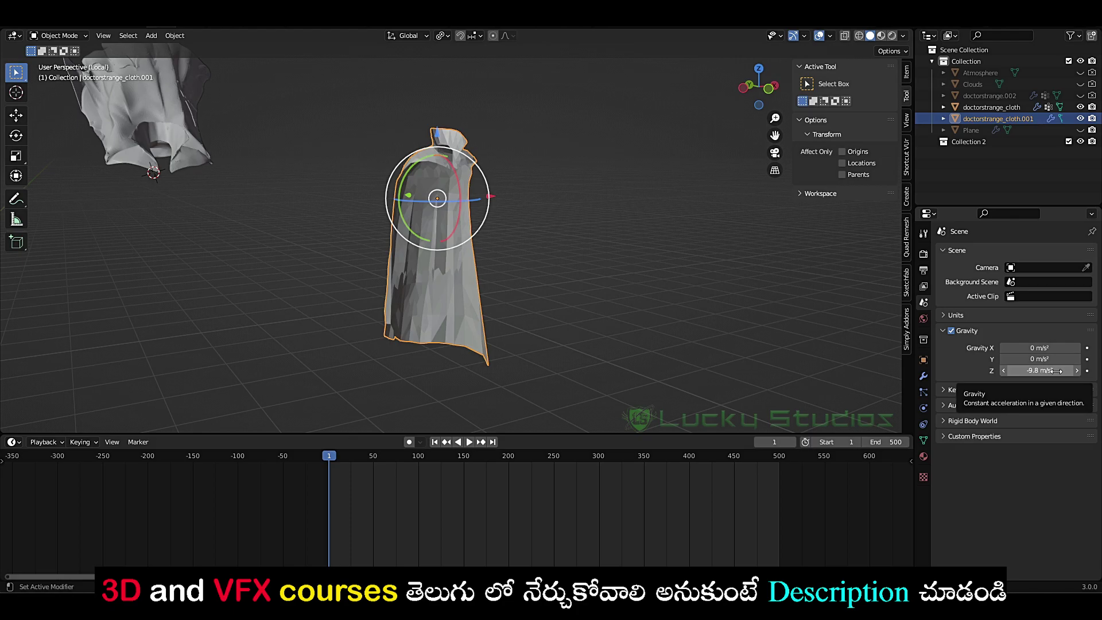
pyautogui.click(943, 331)
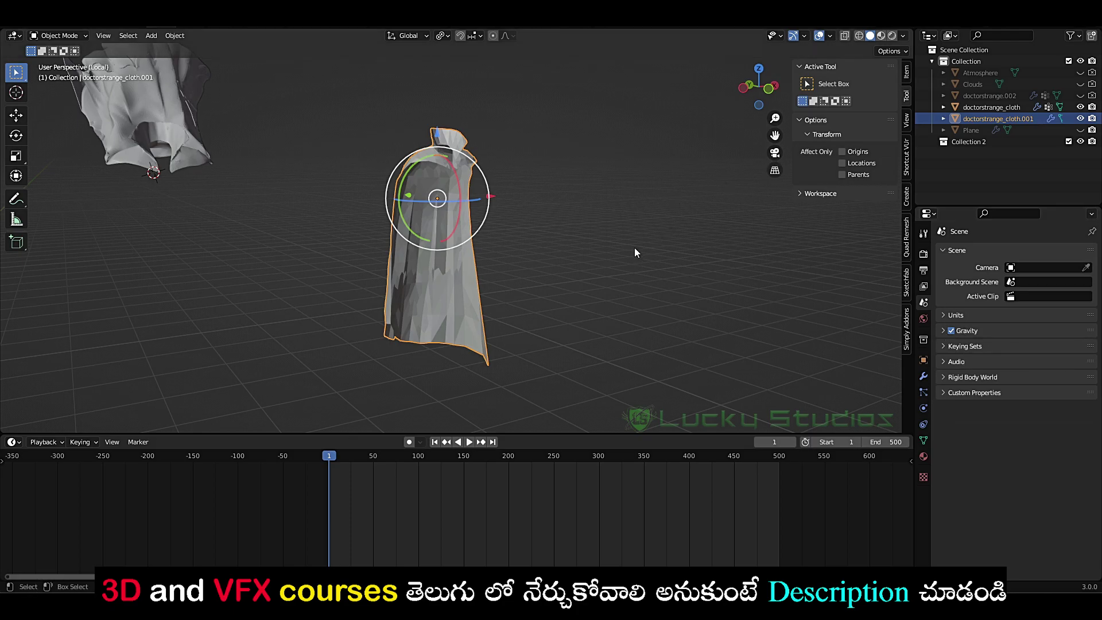
# Step: Play the simulation to check the effect of gravity on the cape copy and return to frame 1
pyautogui.press('space')
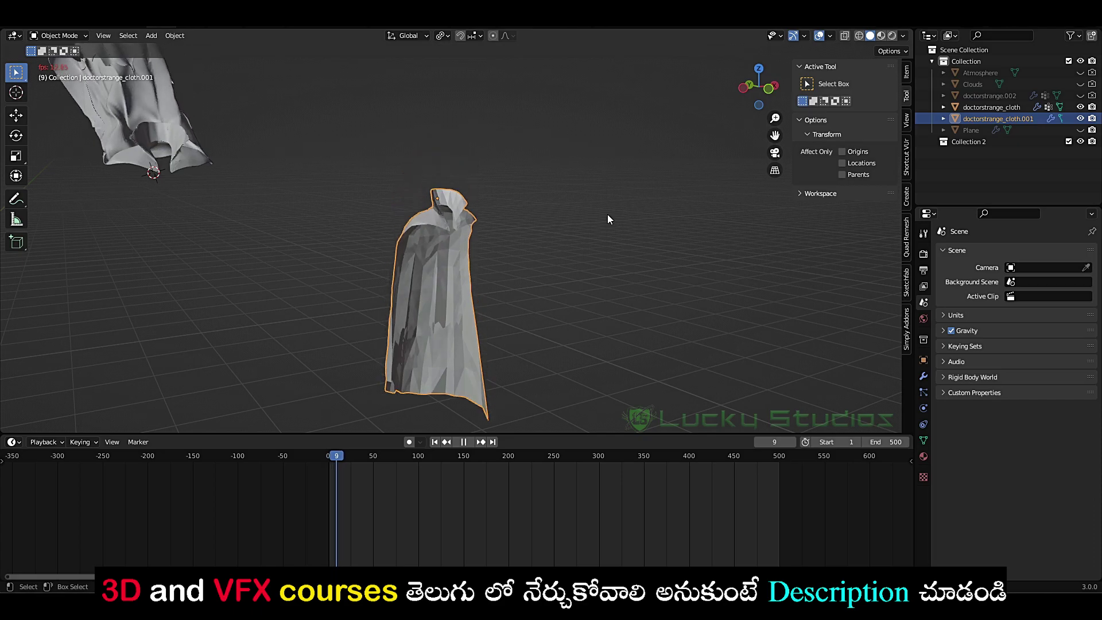
pyautogui.press('Escape')
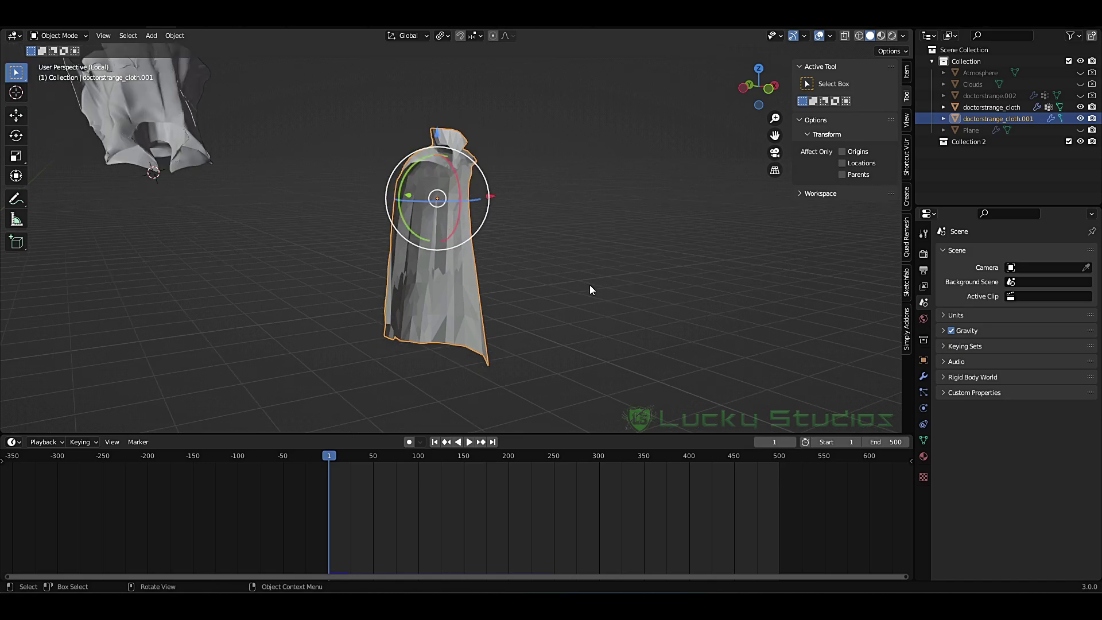
pyautogui.moveTo(592, 291); pyautogui.dragTo(593, 298, button='middle')
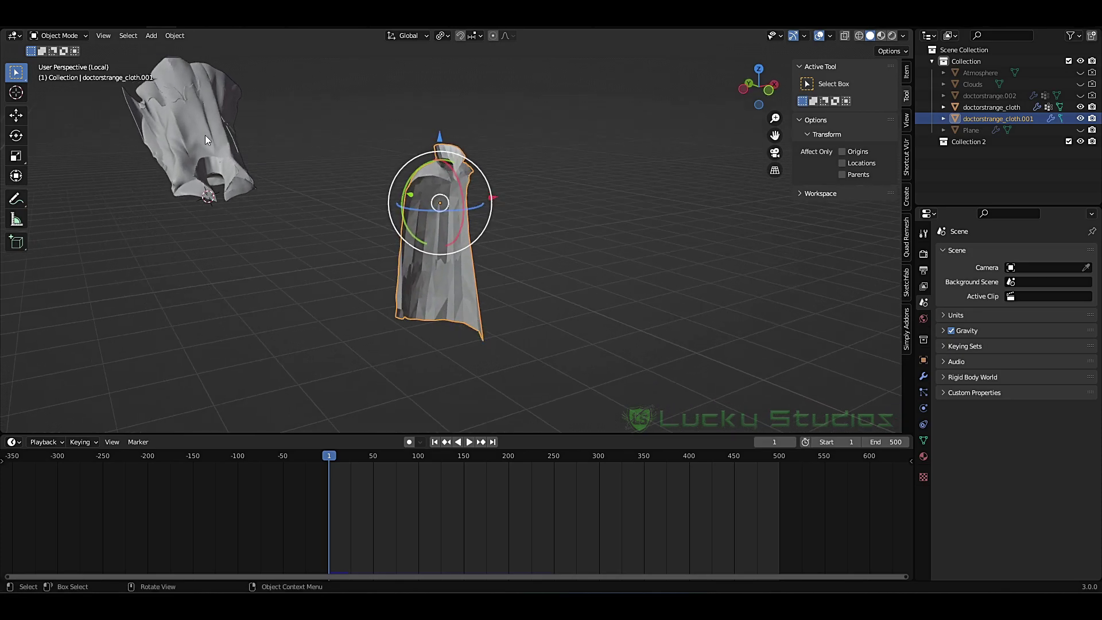
pyautogui.press('space')
pyautogui.press('space')
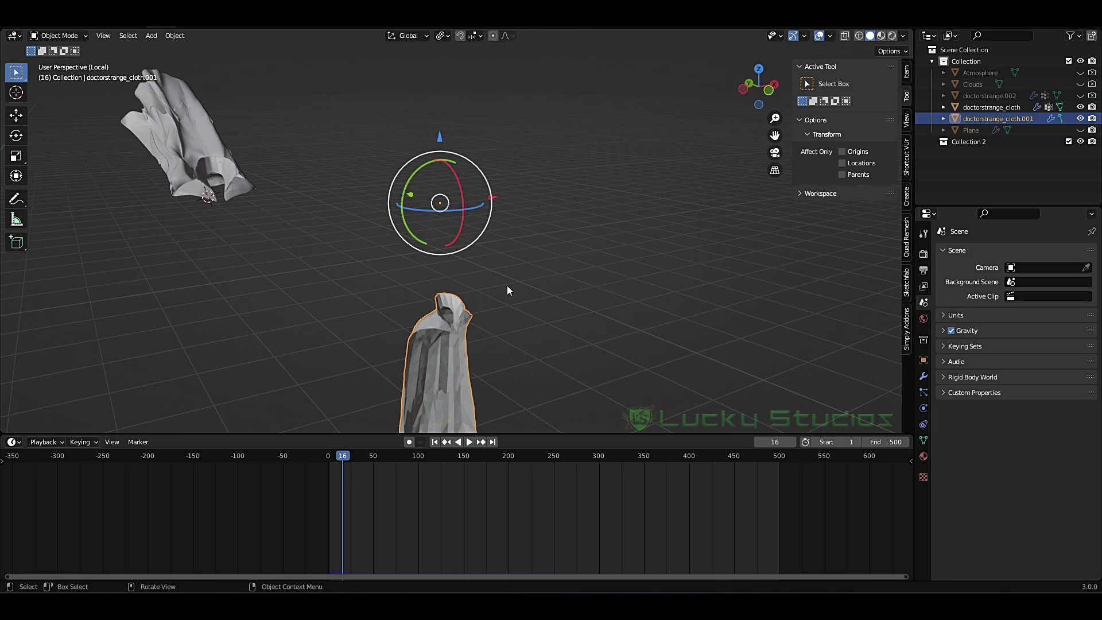
pyautogui.hotkey('shift', 'Left')
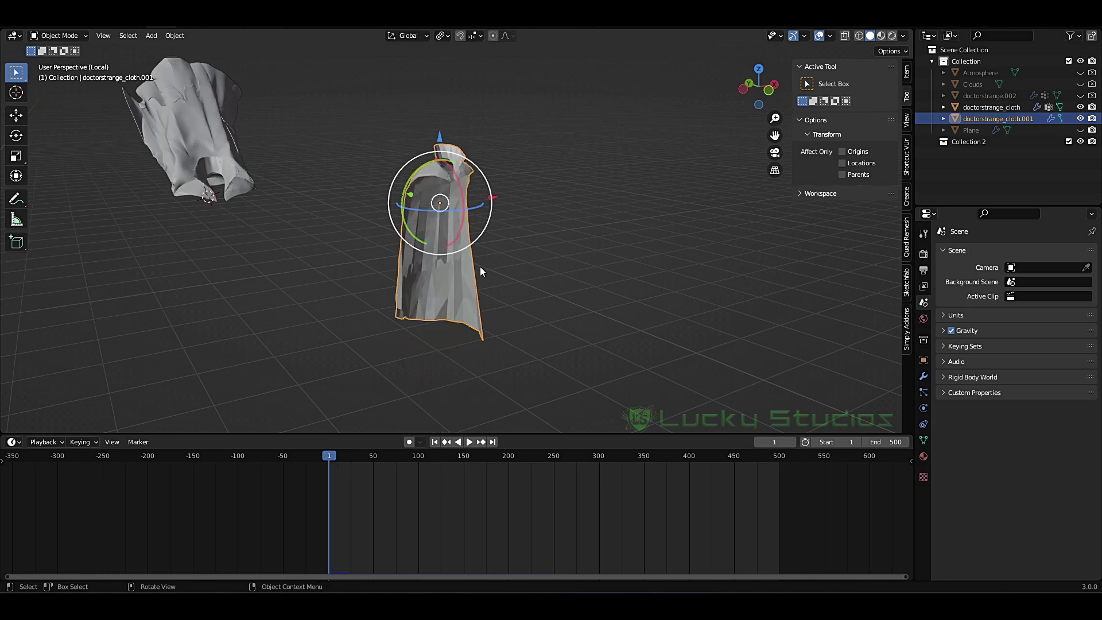
# Step: Add a Wind force field to the scene
pyautogui.scroll(-2, 492, 287)
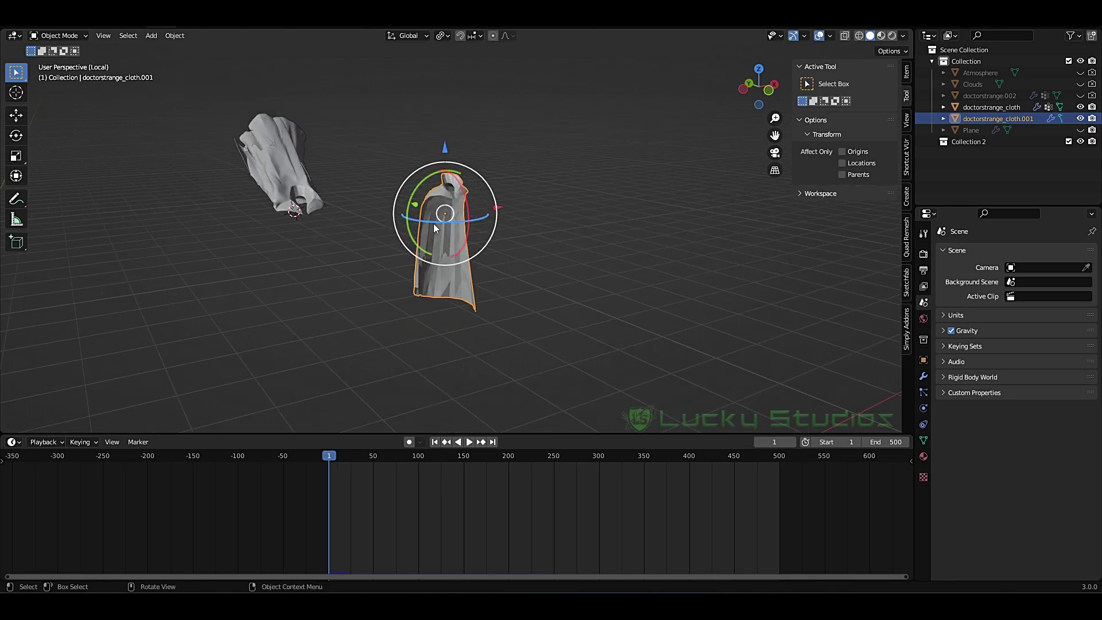
pyautogui.hotkey('shift', 'a')
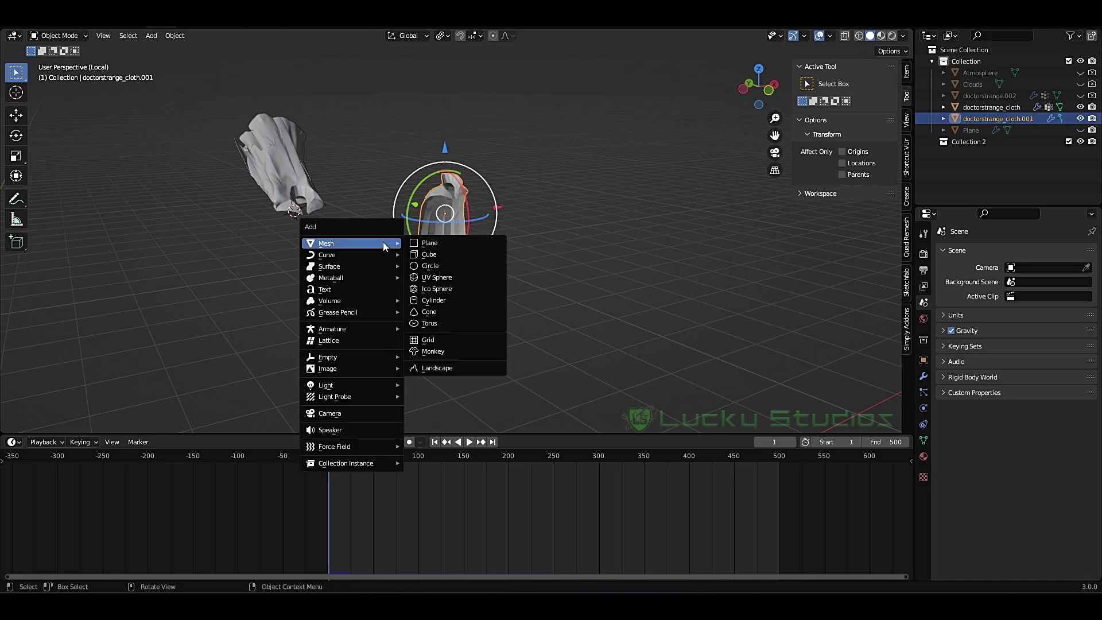
pyautogui.moveTo(340, 447)
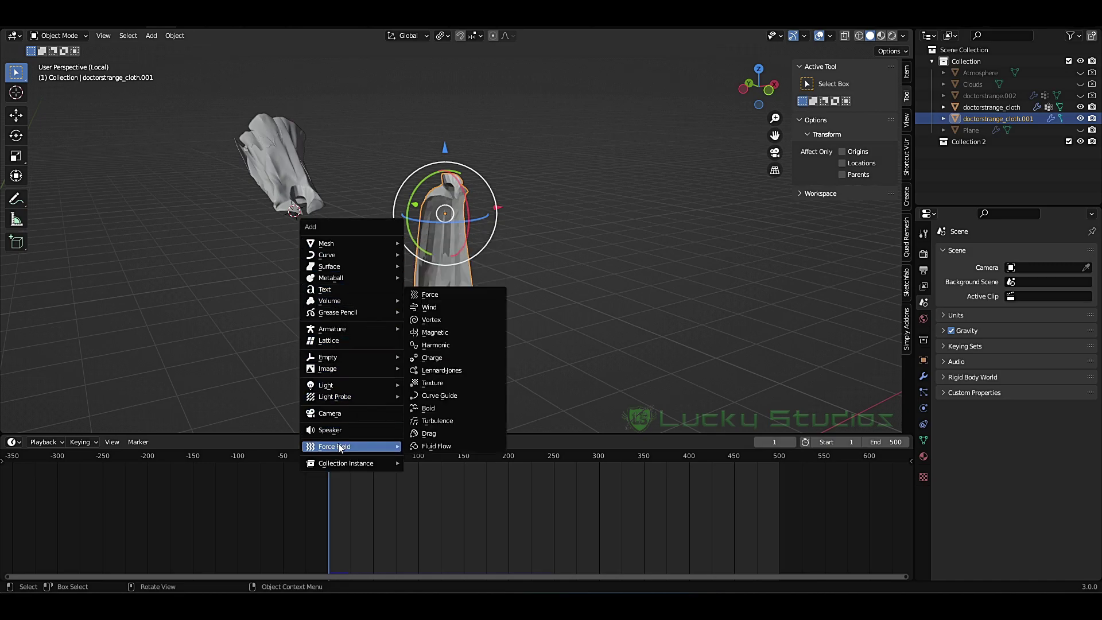
pyautogui.click(430, 307)
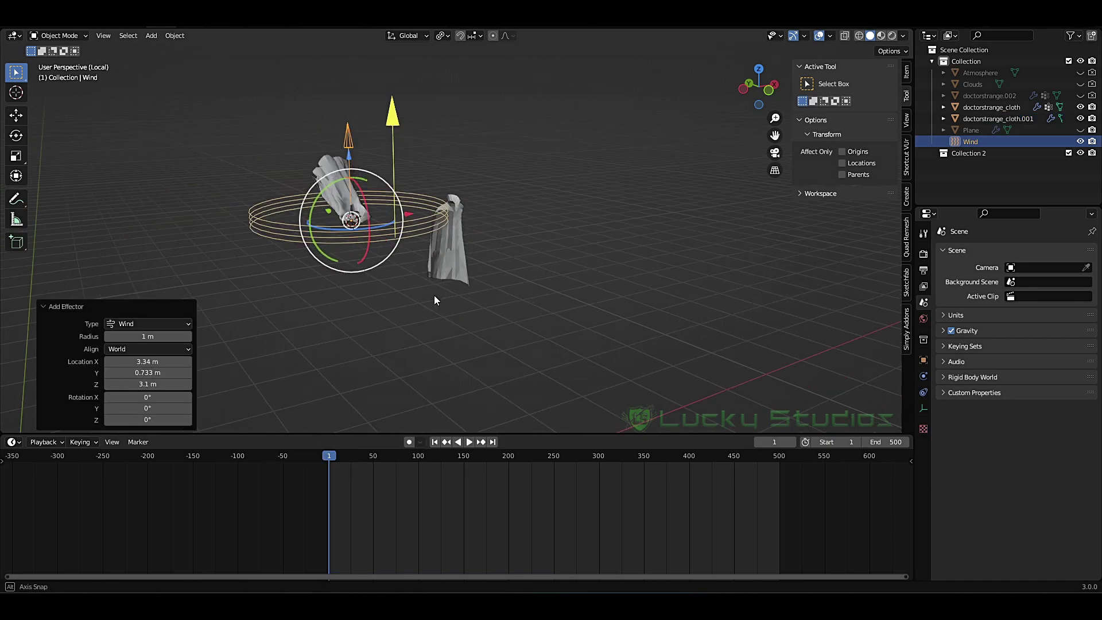
# Step: Move the wind field about -3.01 m along Y and rotate it about -91.7° around X so it points at the capes
pyautogui.moveTo(433, 300); pyautogui.dragTo(470, 298, button='middle')
pyautogui.press('g')
pyautogui.press('y')
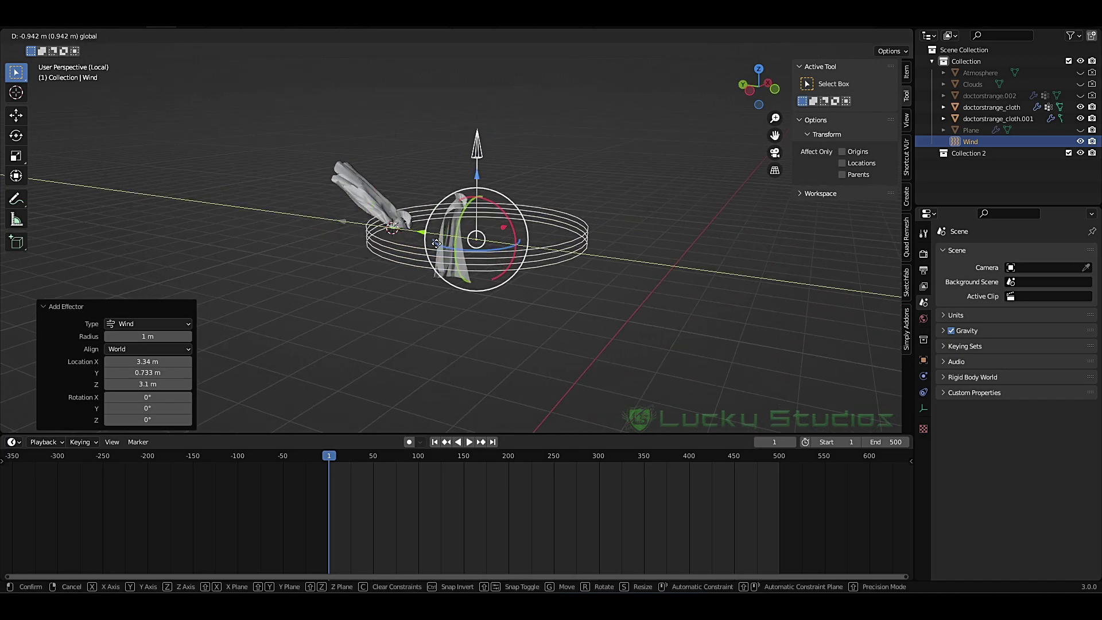
pyautogui.click(732, 236)
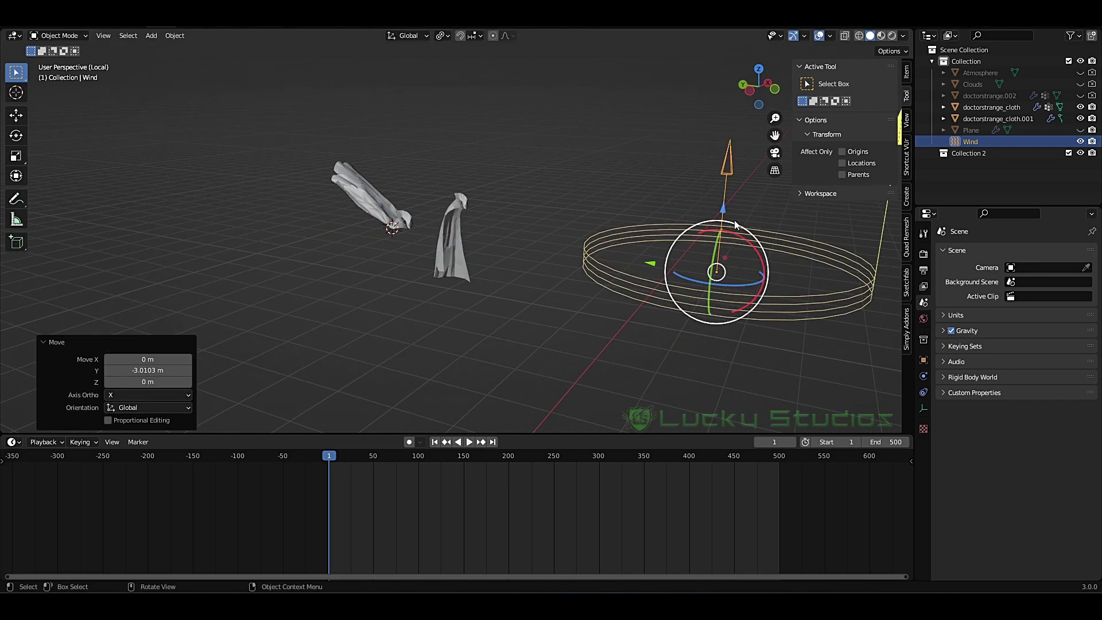
pyautogui.moveTo(737, 232); pyautogui.dragTo(667, 218)
pyautogui.keyDown('shift'); pyautogui.moveTo(602, 299); pyautogui.dragTo(504, 284, button='middle'); pyautogui.keyUp('shift')
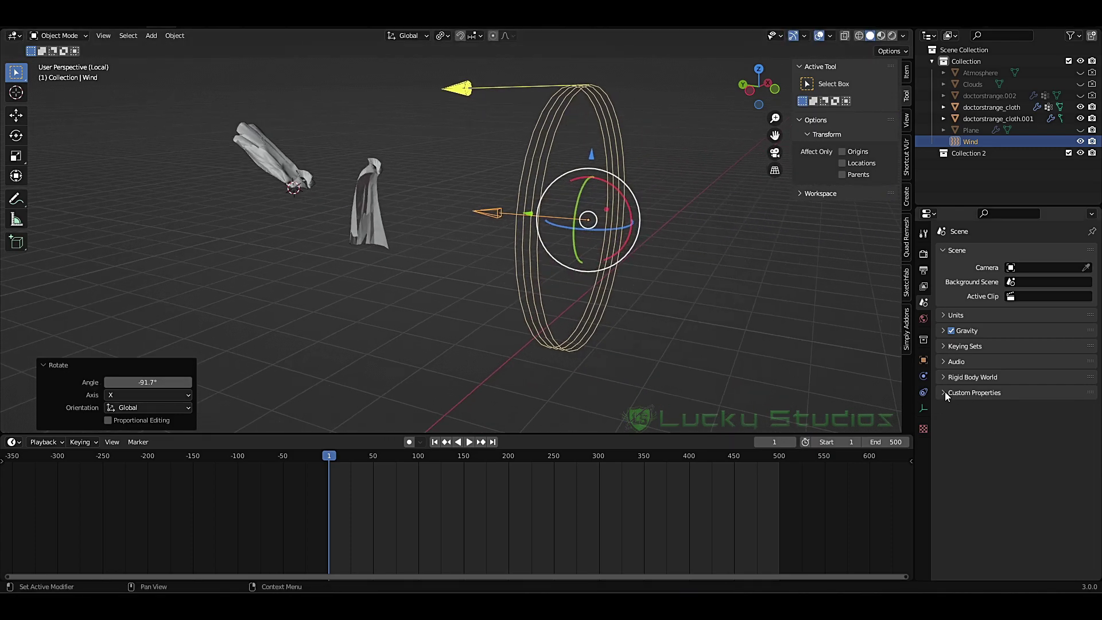
# Step: Set the wind force field's strength to 10000
pyautogui.click(923, 393)
pyautogui.click(923, 376)
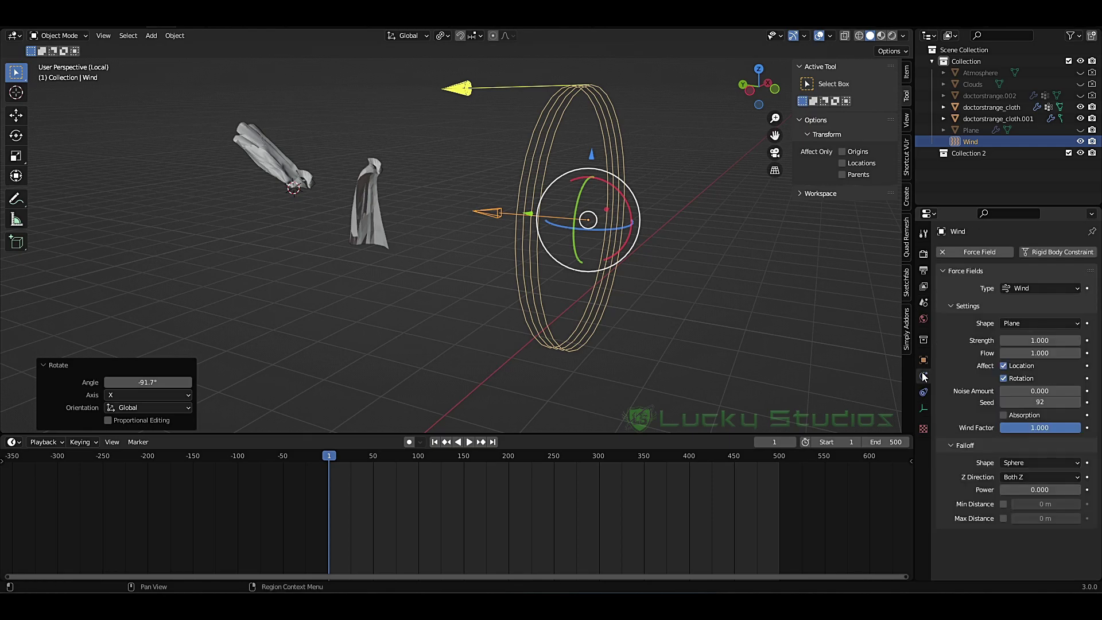
pyautogui.click(1040, 342)
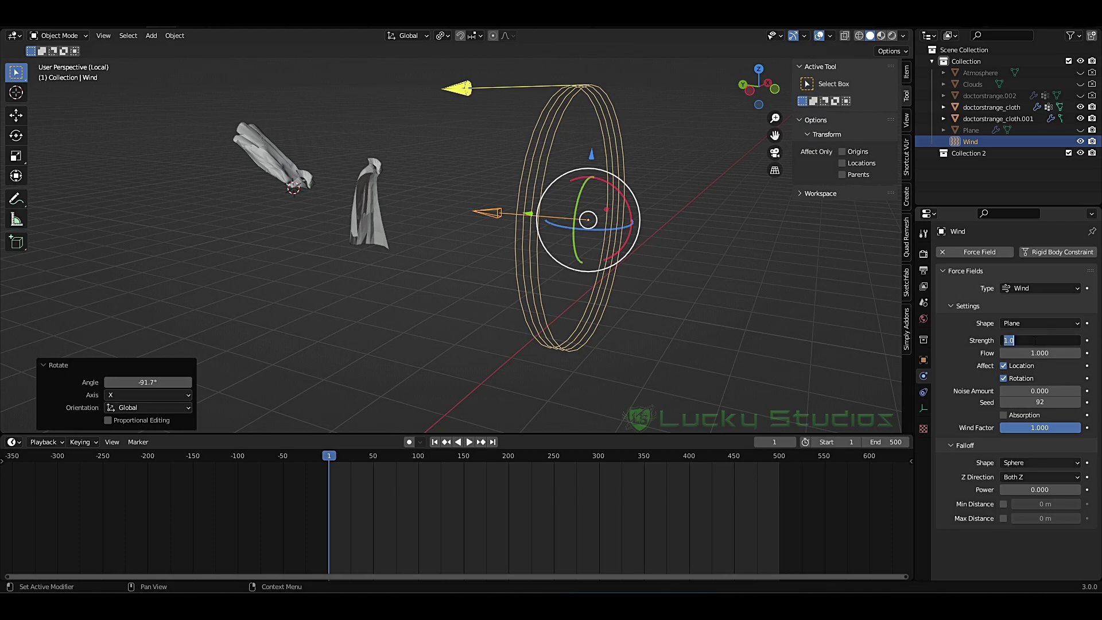
pyautogui.write('7')
pyautogui.press('BackSpace')
pyautogui.write('10000')
pyautogui.press('Return')
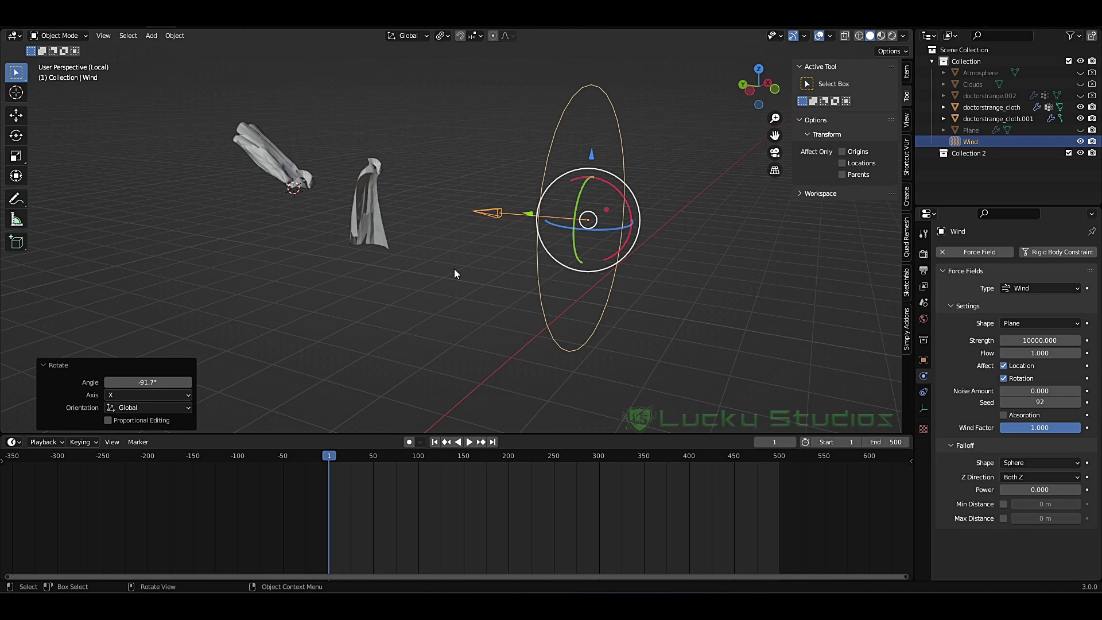
# Step: Play the simulation to check how the wind affects the cape copy and return to frame 1
pyautogui.press('space')
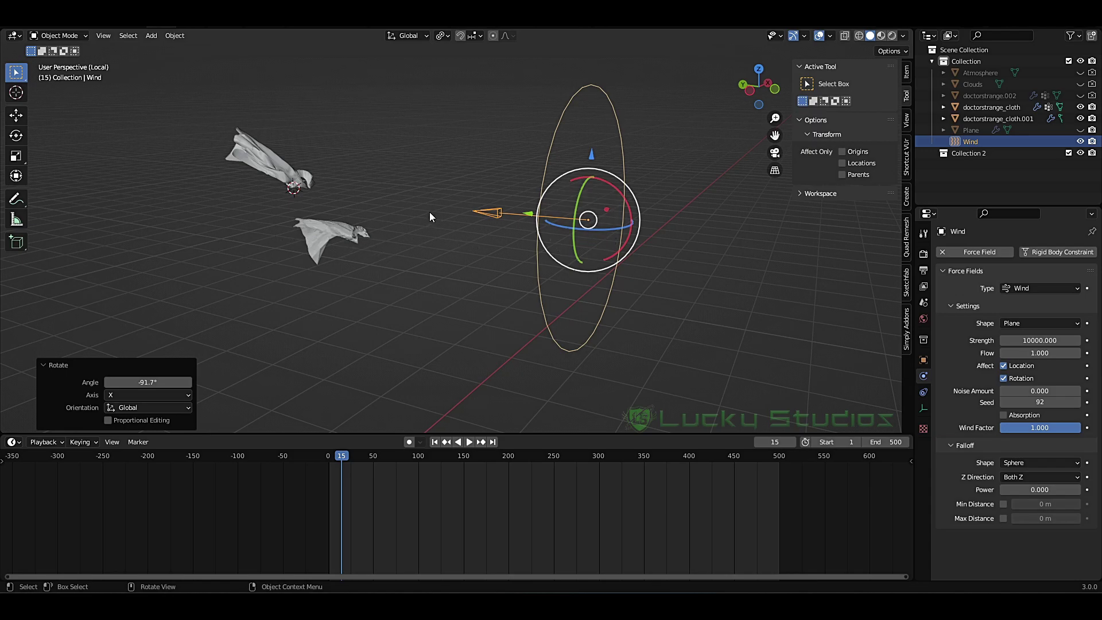
pyautogui.hotkey('shift', 'Left')
pyautogui.scroll(2, 396, 172)
pyautogui.moveTo(392, 167); pyautogui.dragTo(423, 256, button='middle')
pyautogui.scroll(2, 563, 174)
# Step: Examine the original cape's shape beside the cape copy from several angles
pyautogui.hotkey('alt', 'a')
pyautogui.moveTo(231, 231); pyautogui.dragTo(406, 168, button='middle')
pyautogui.moveTo(406, 168); pyautogui.dragTo(346, 232)
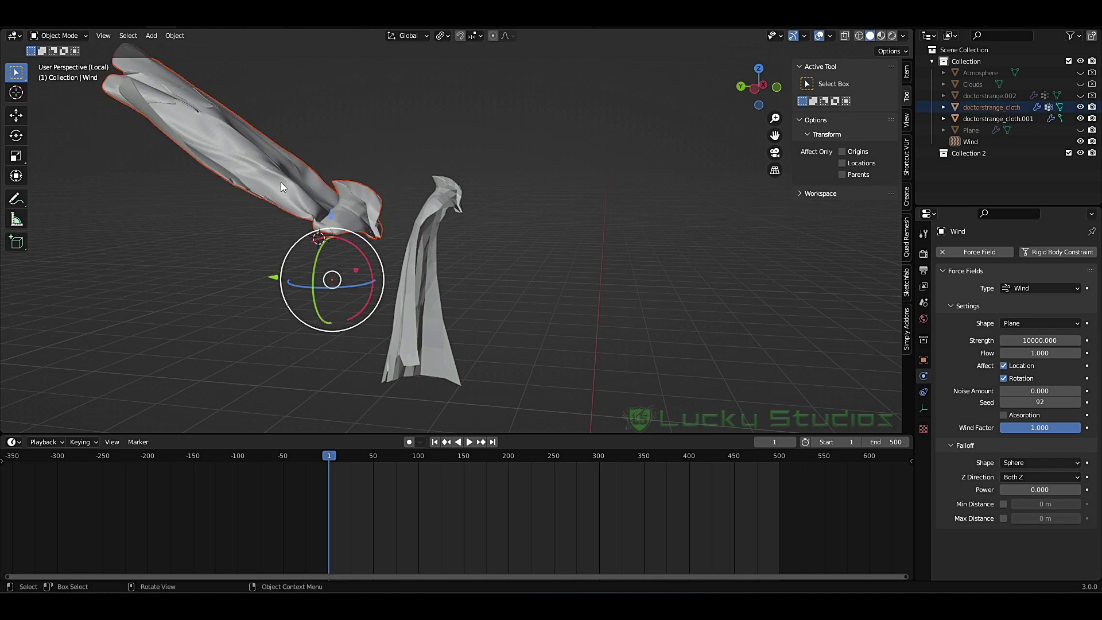
pyautogui.moveTo(221, 156); pyautogui.dragTo(471, 196, button='middle')
pyautogui.scroll(-5, 461, 277)
pyautogui.scroll(5, 460, 277)
pyautogui.scroll(-5, 460, 277)
# Step: Make the hidden Plane visible in the viewport and select it
pyautogui.keyDown('shift'); pyautogui.moveTo(458, 288); pyautogui.dragTo(518, 241, button='middle'); pyautogui.keyUp('shift')
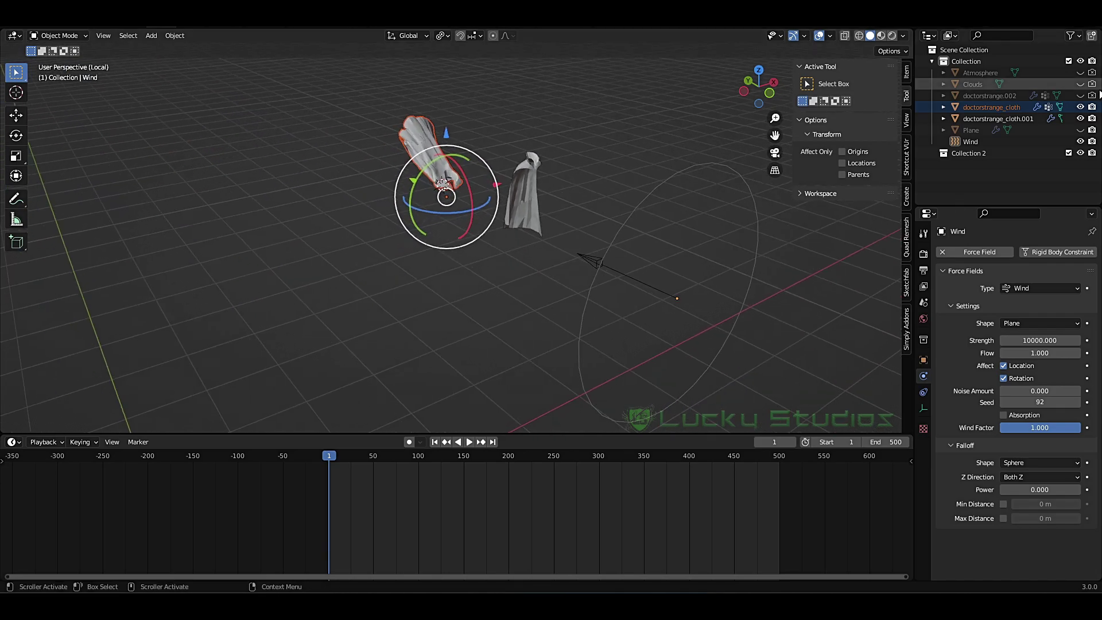
pyautogui.click(1082, 129)
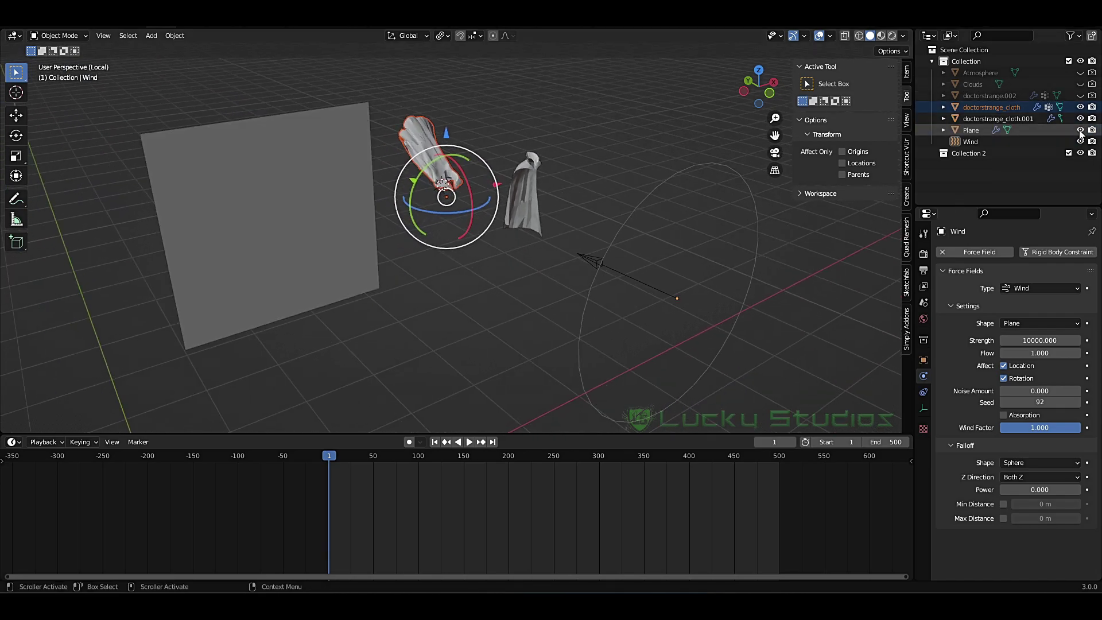
pyautogui.keyDown('shift'); pyautogui.moveTo(369, 250); pyautogui.dragTo(502, 218, button='middle'); pyautogui.keyUp('shift')
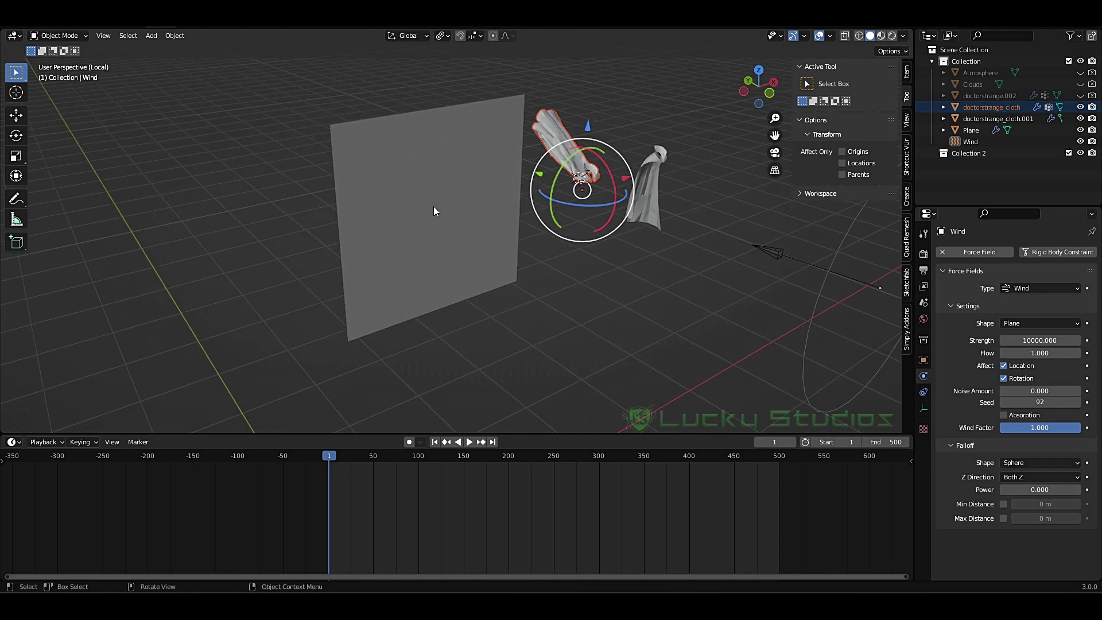
pyautogui.click(426, 189)
# Step: Play the simulation to examine how the Plane's cloth reacts to the wind, and return to frame 1
pyautogui.press('space')
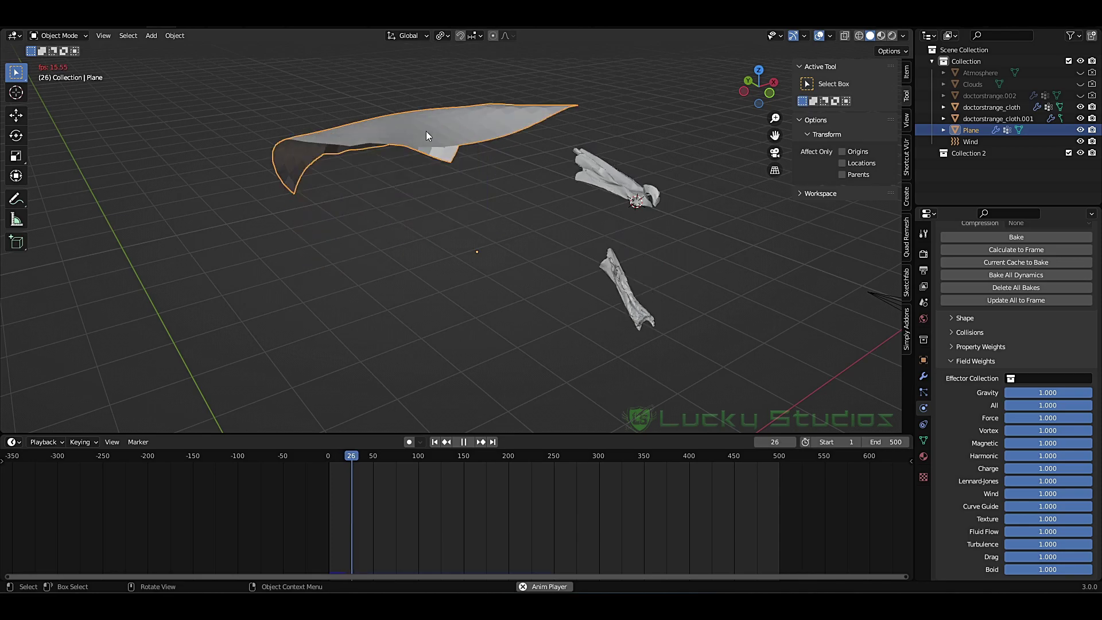
pyautogui.moveTo(418, 168); pyautogui.dragTo(457, 222, button='middle')
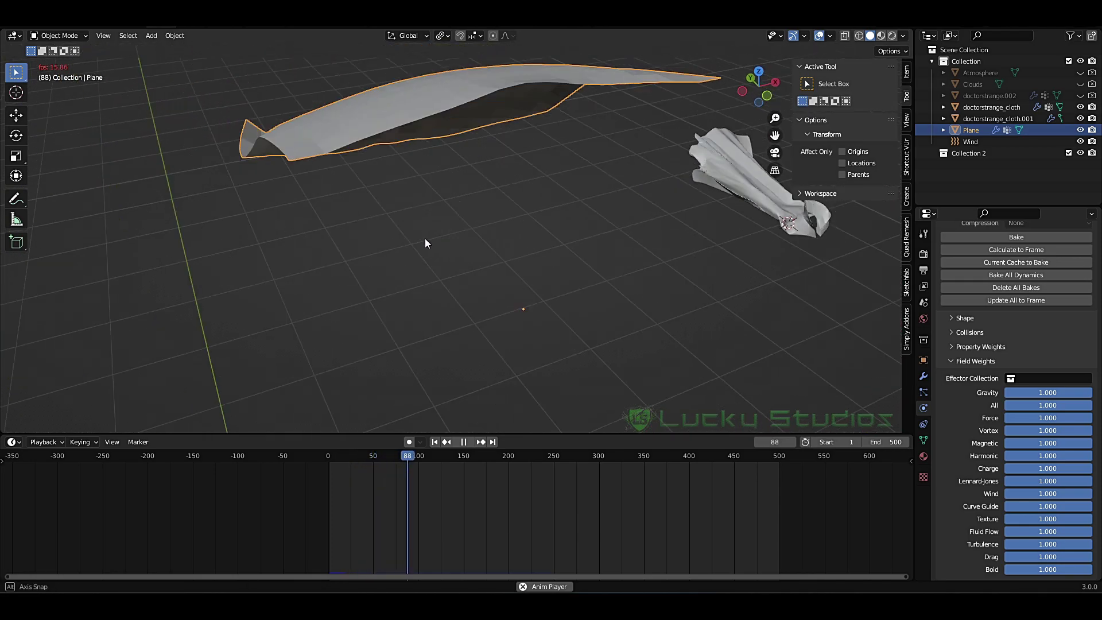
pyautogui.moveTo(426, 238); pyautogui.dragTo(397, 267, button='middle')
pyautogui.scroll(-2, 756, 157)
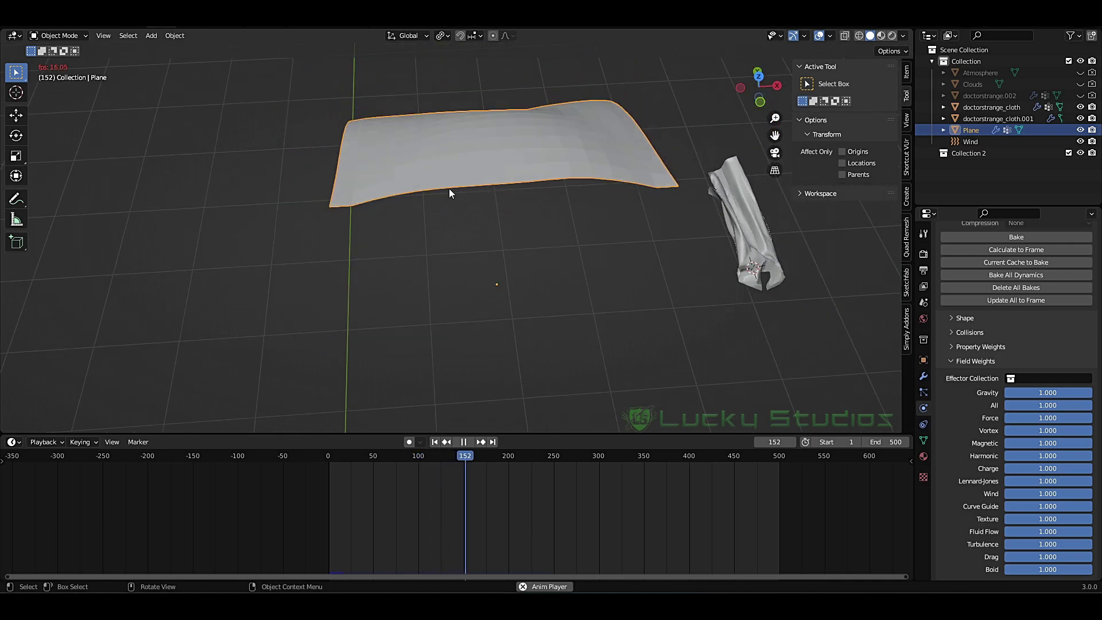
pyautogui.moveTo(436, 209); pyautogui.dragTo(471, 163, button='middle')
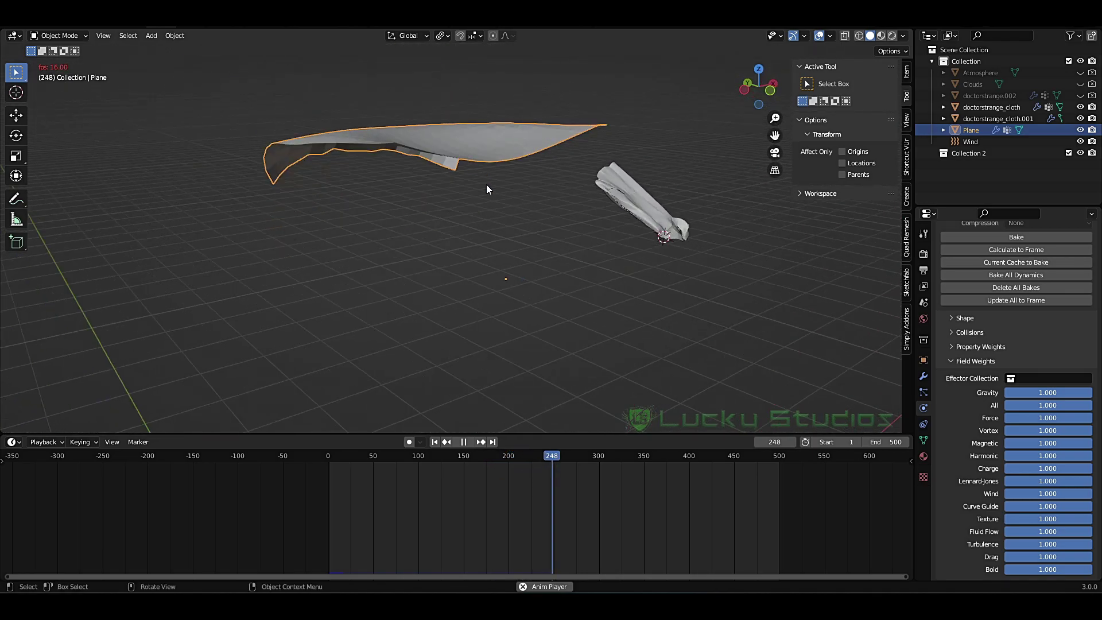
pyautogui.press('space')
pyautogui.hotkey('shift', 'Left')
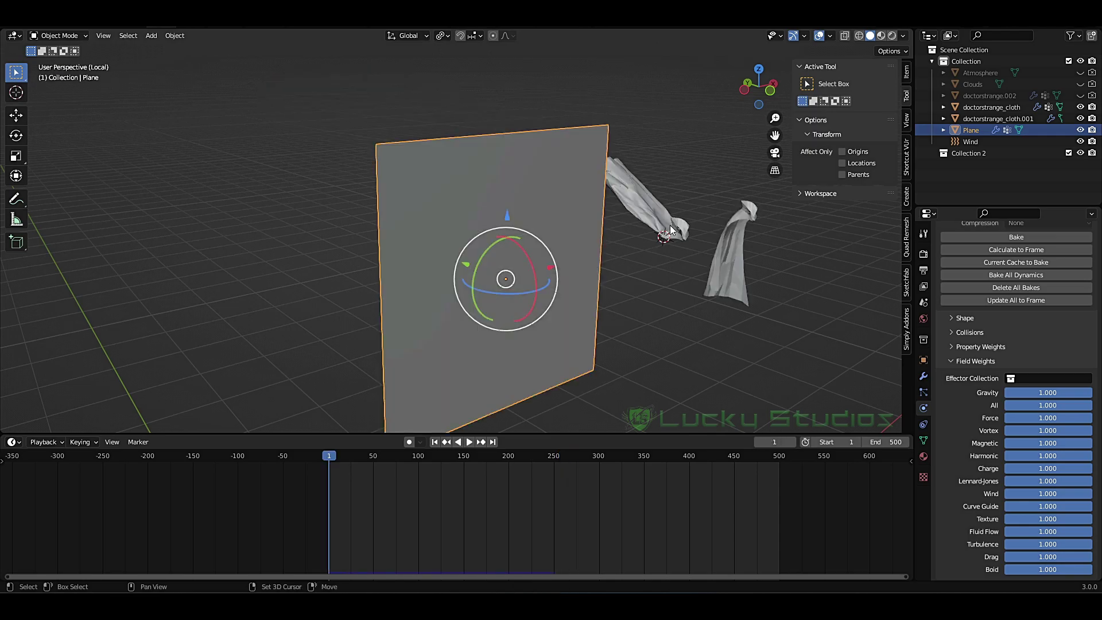
# Step: Select the cape copy and enter Edit Mode on its mesh
pyautogui.moveTo(780, 235); pyautogui.dragTo(318, 227, button='middle')
pyautogui.scroll(6, 330, 221)
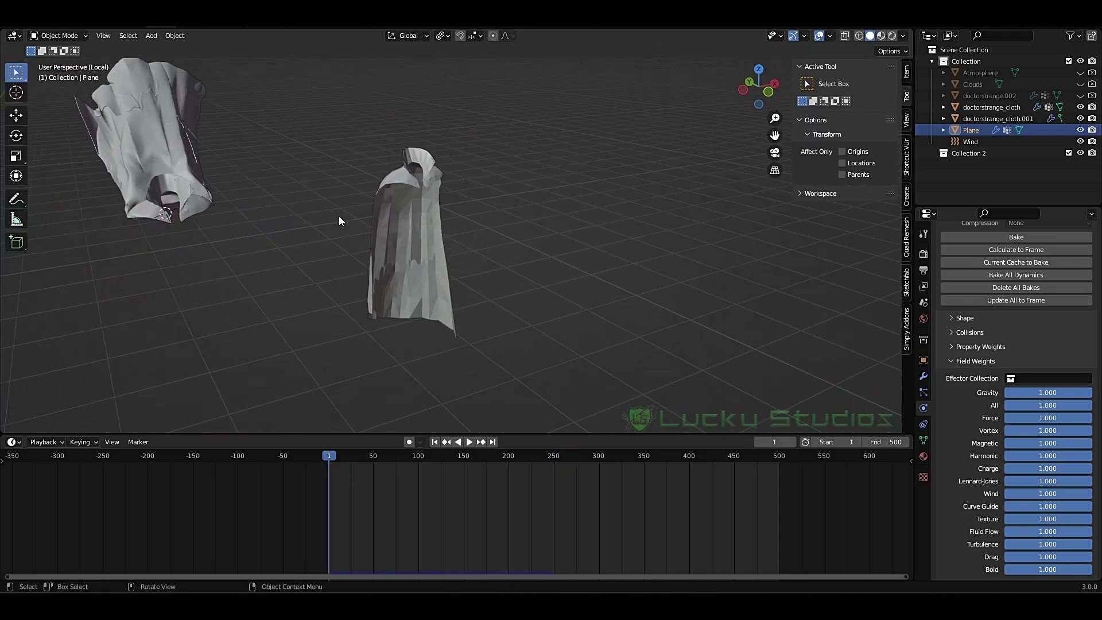
pyautogui.click(389, 181)
pyautogui.moveTo(423, 184); pyautogui.dragTo(487, 184, button='middle')
pyautogui.press('Tab')
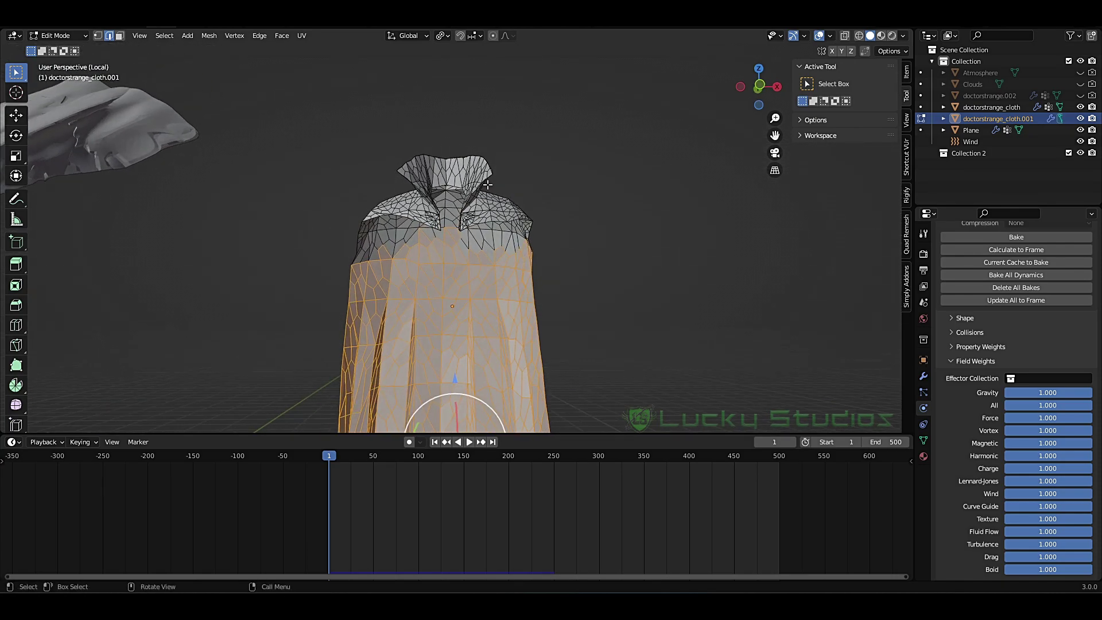
# Step: In front wireframe view, select the cape copy's collar and shoulder area and grow the selection by one step
pyautogui.press('KP_1')
pyautogui.scroll(2, 538, 172)
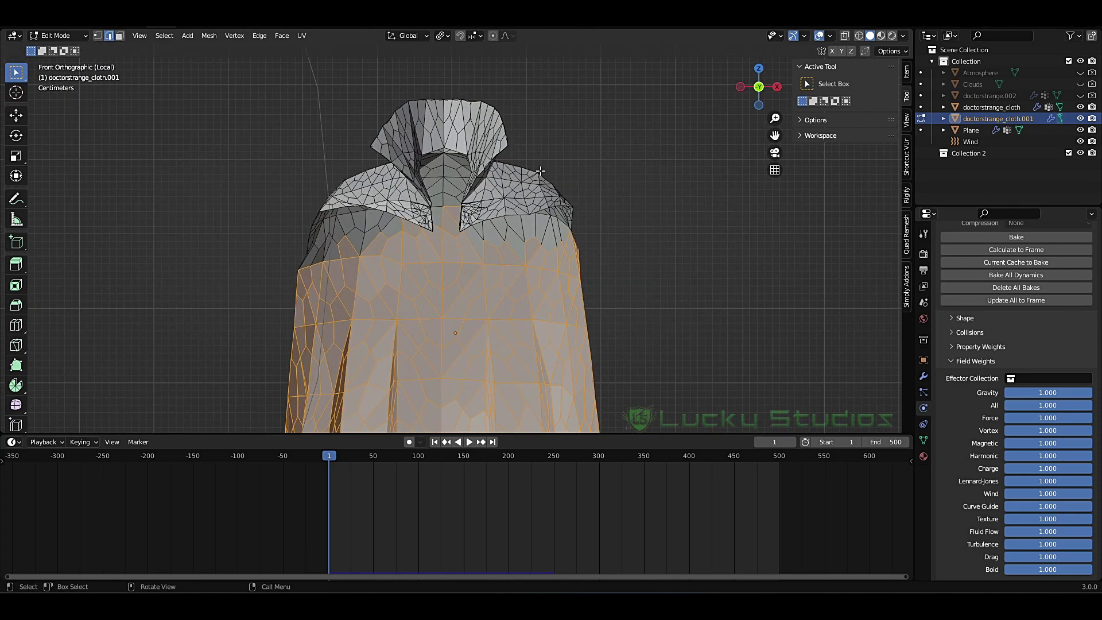
pyautogui.press('z')
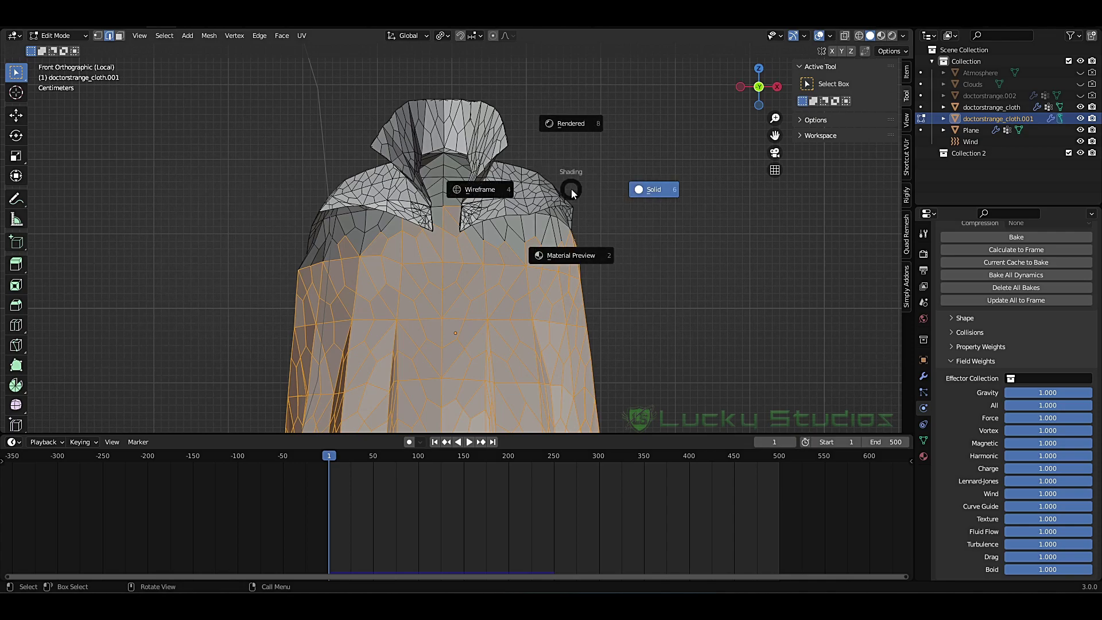
pyautogui.click(488, 190)
pyautogui.moveTo(561, 181); pyautogui.dragTo(598, 167, button='middle')
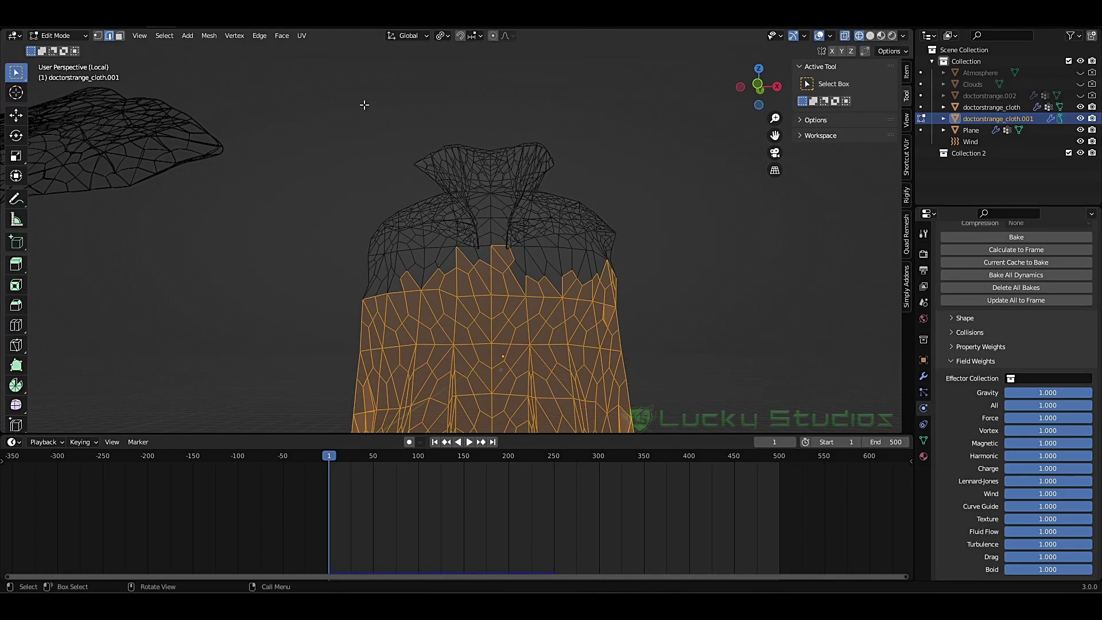
pyautogui.press('KP_1')
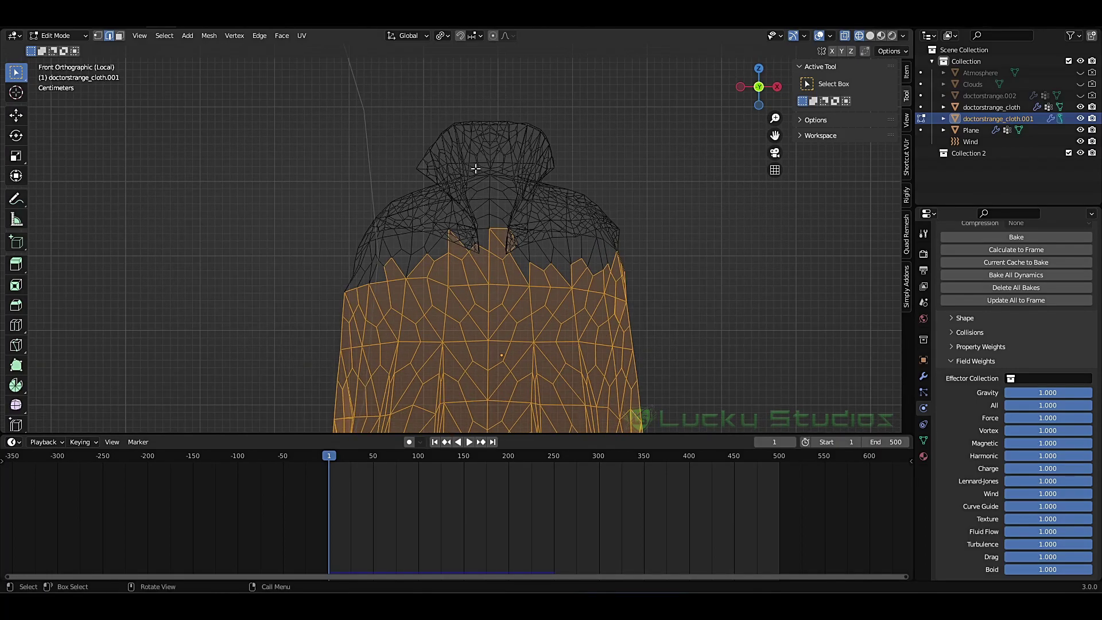
pyautogui.moveTo(299, 84); pyautogui.dragTo(647, 253)
pyautogui.press('ctrl')
pyautogui.press('ctrl+KP_Add')
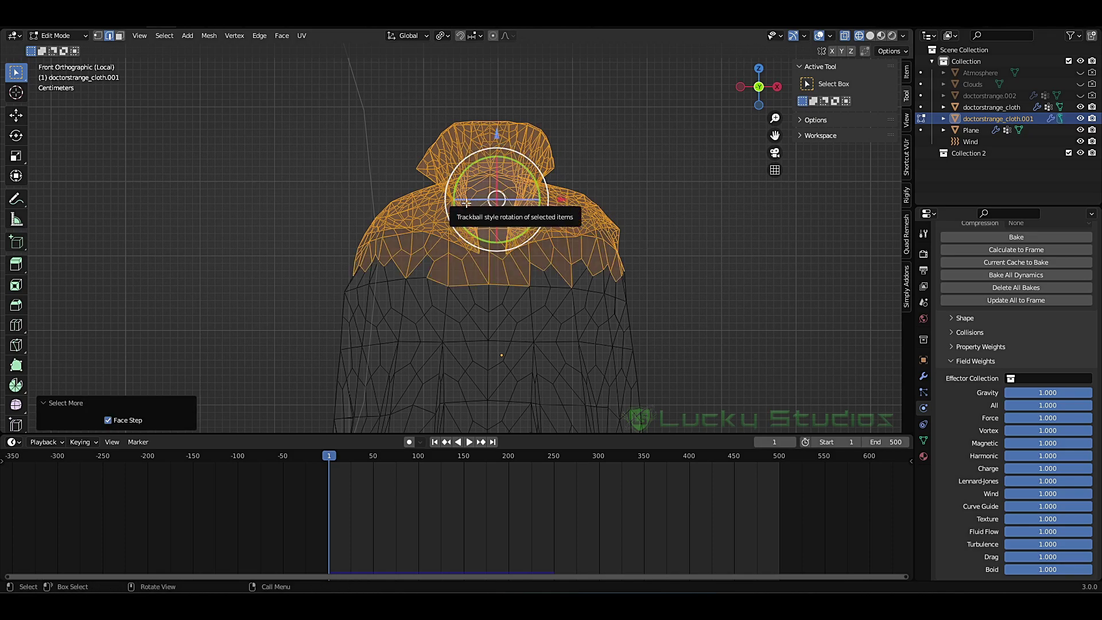
# Step: Create a vertex group on the cape copy and assign the selected collar and shoulder vertices at weight 1.000
pyautogui.click(924, 440)
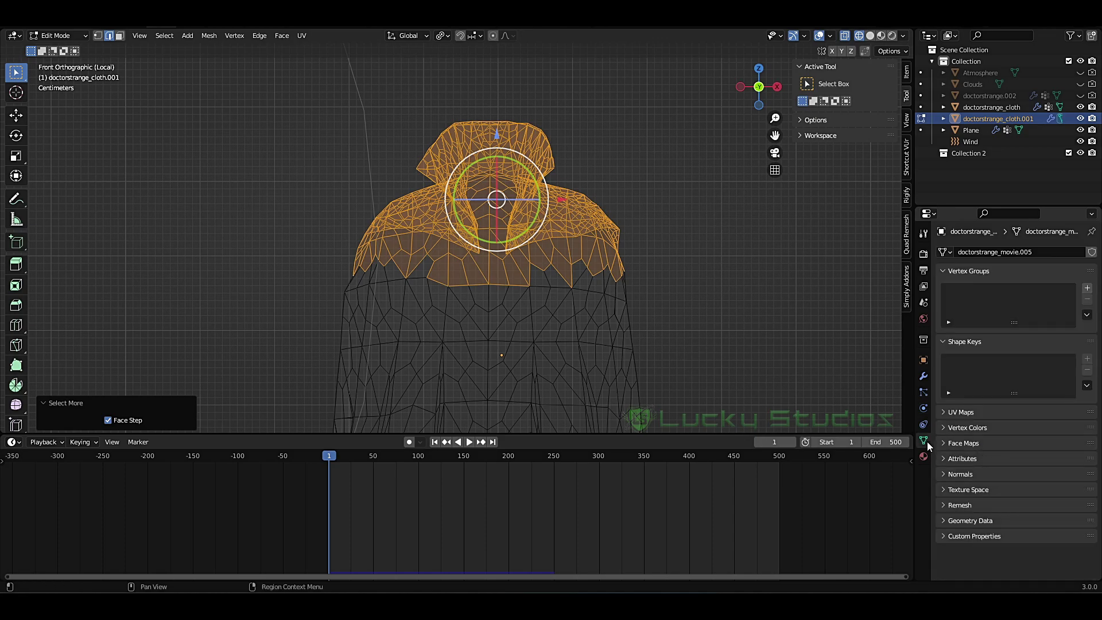
pyautogui.click(1088, 290)
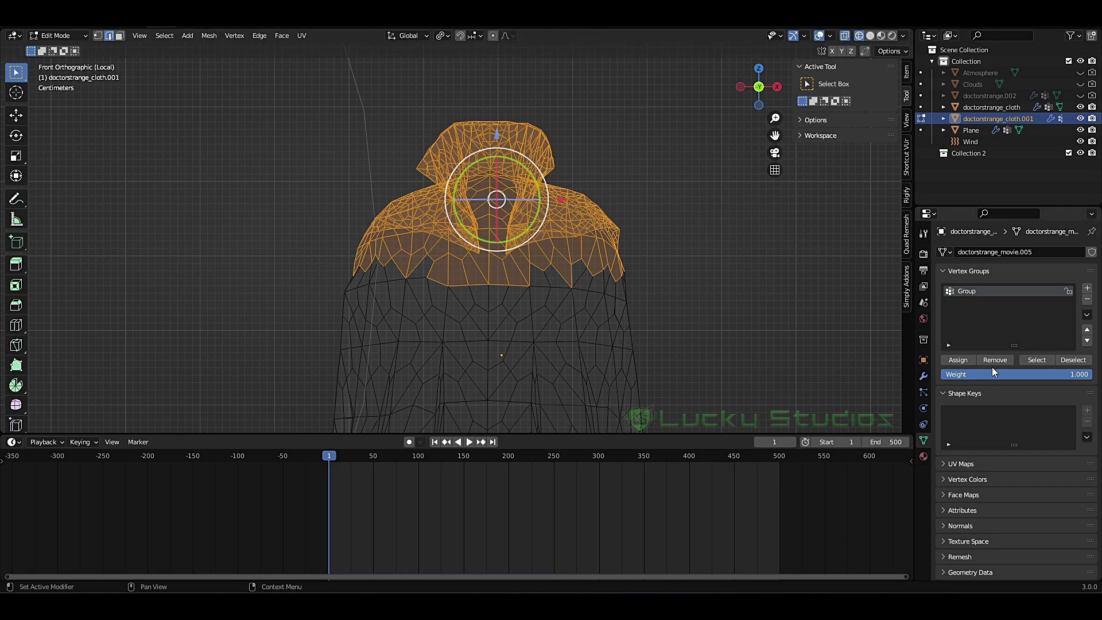
pyautogui.click(962, 360)
# Step: Set the cloth's Pin Group in its Shape settings to the vertex group named Group
pyautogui.click(924, 409)
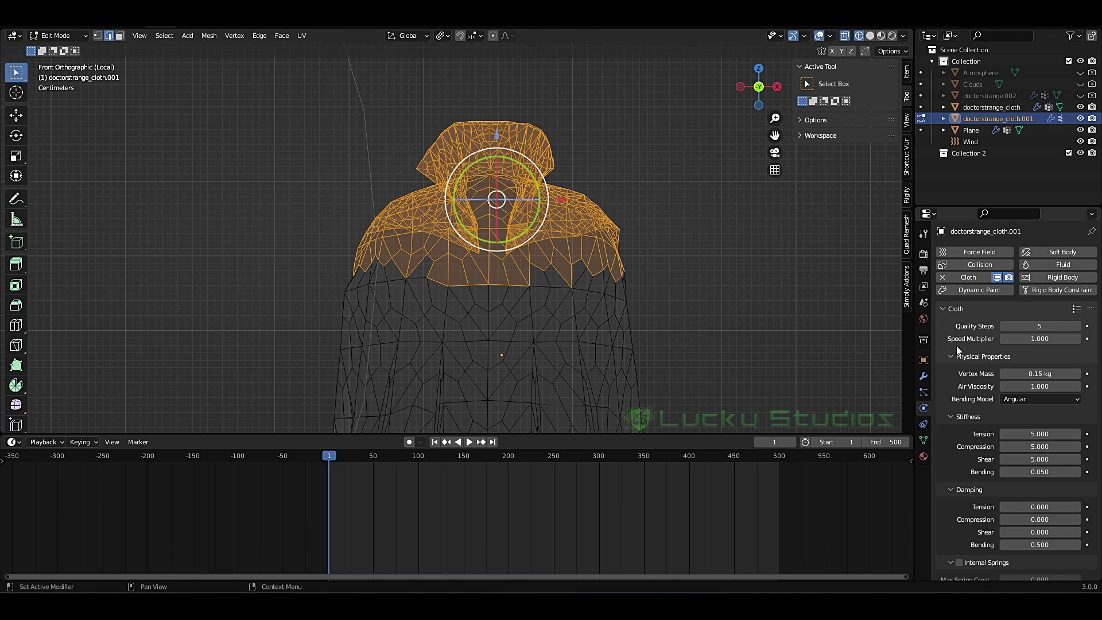
pyautogui.scroll(-15, 958, 353)
pyautogui.scroll(-7, 955, 354)
pyautogui.click(953, 324)
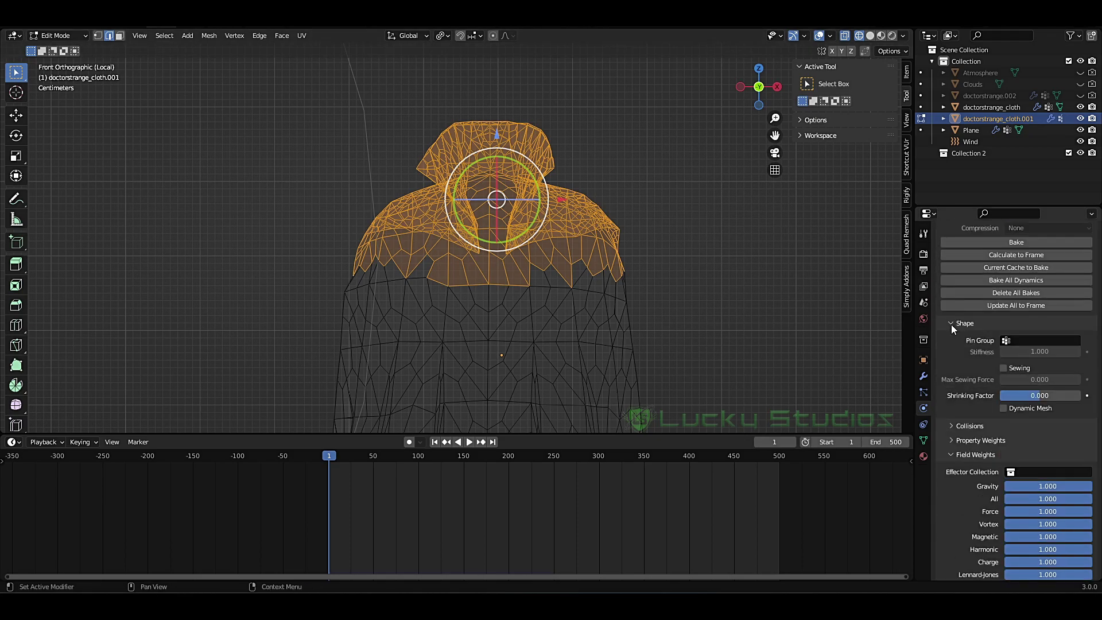
pyautogui.click(1024, 340)
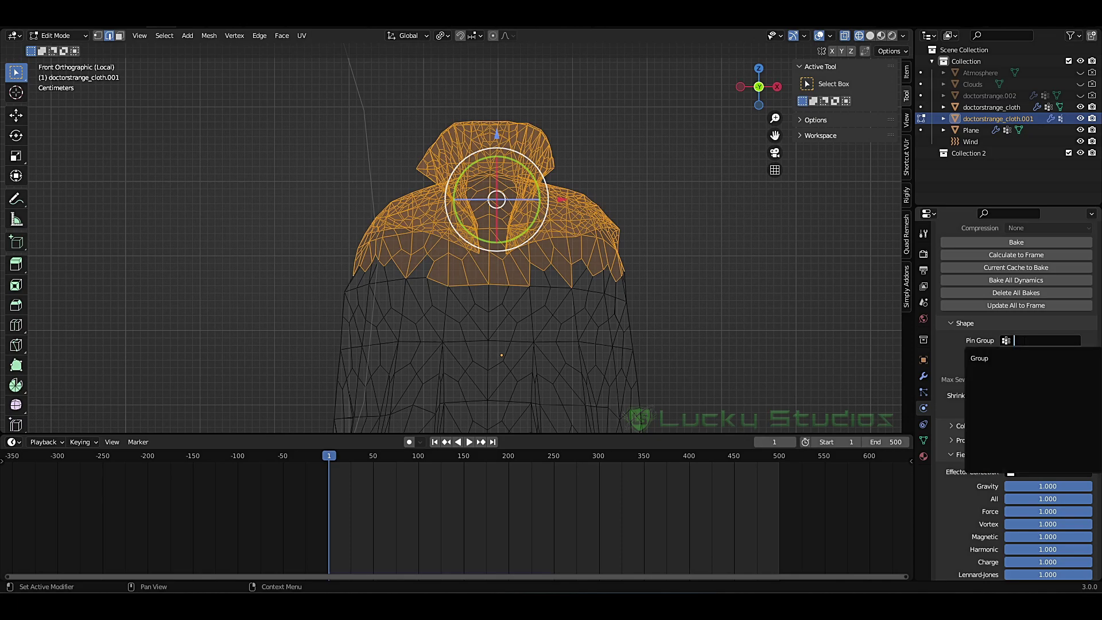
pyautogui.click(988, 359)
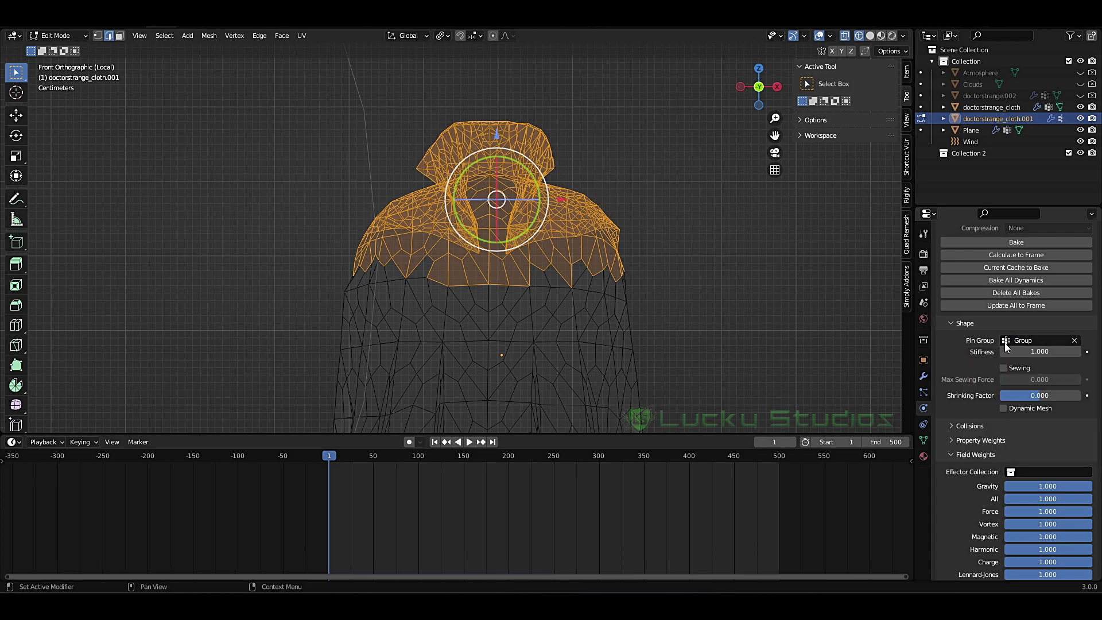
# Step: Select the cape copy's whole mesh and return to Object Mode with solid shading
pyautogui.moveTo(741, 287)
pyautogui.mouseDown(button='middle')
pyautogui.moveTo(720, 300)
pyautogui.moveTo(737, 307)
pyautogui.mouseUp(button='middle')
pyautogui.press('a')
pyautogui.press('z')
pyautogui.click(739, 261)
pyautogui.press('Tab')
pyautogui.moveTo(690, 276); pyautogui.dragTo(649, 233, button='middle')
# Step: Play the cloth simulation on the pinned cape copy, then stop it and return to the first frame
pyautogui.press('space')
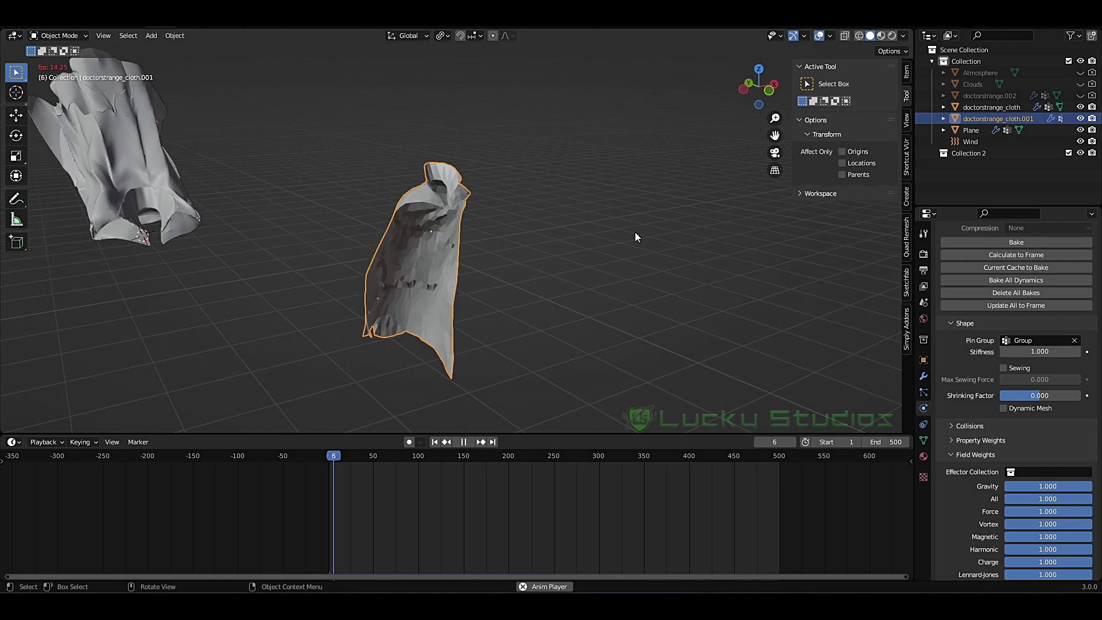
pyautogui.moveTo(499, 195)
pyautogui.mouseDown(button='middle')
pyautogui.moveTo(554, 214)
pyautogui.moveTo(561, 173)
pyautogui.moveTo(535, 188)
pyautogui.moveTo(554, 200)
pyautogui.moveTo(501, 201)
pyautogui.moveTo(511, 208)
pyautogui.mouseUp(button='middle')
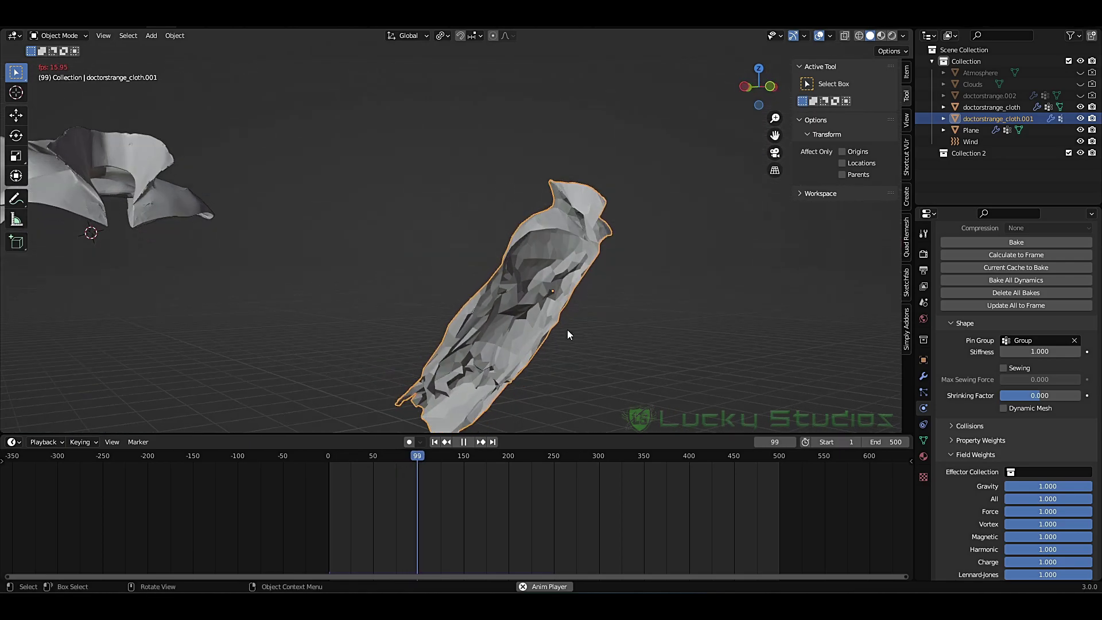
pyautogui.scroll(-2, 613, 337)
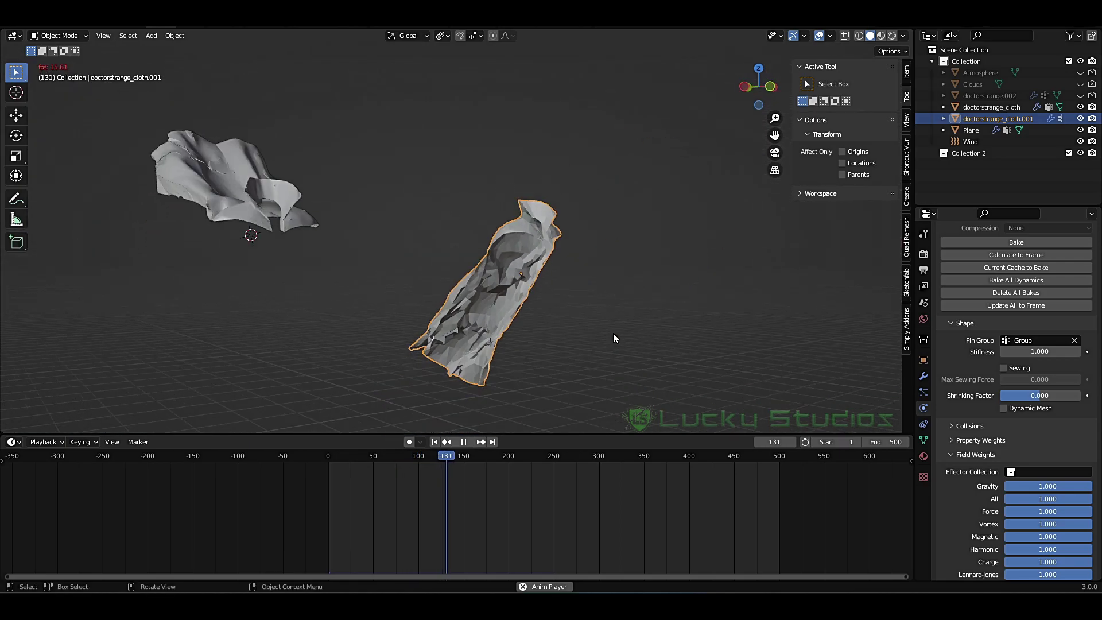
pyautogui.press('space')
pyautogui.hotkey('shift', 'Left')
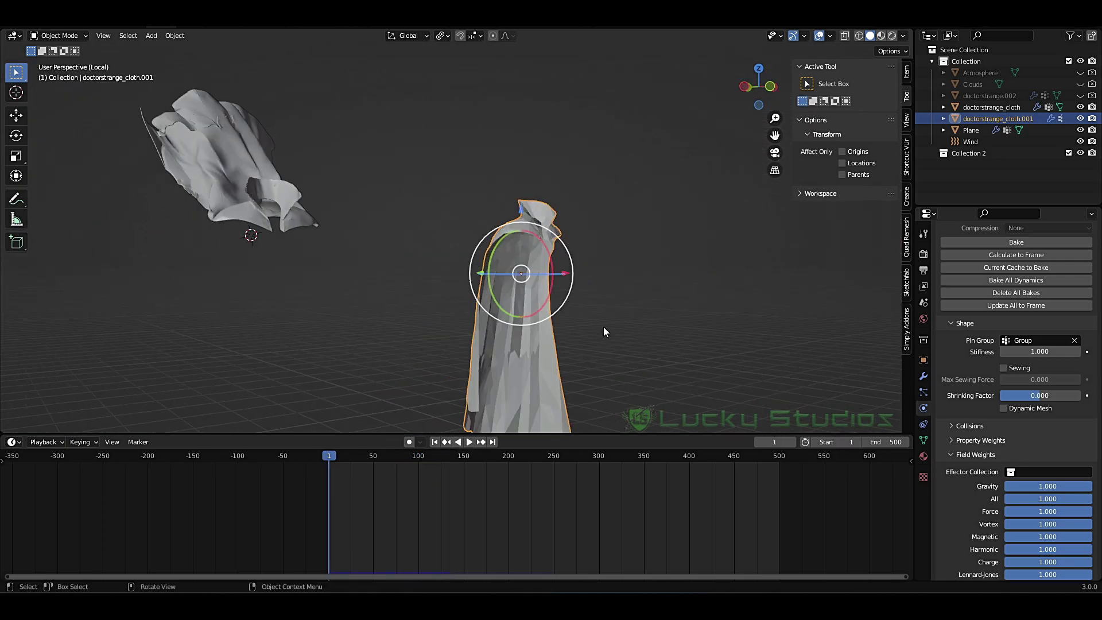
# Step: Replay the simulation close up on the cape copy's collar and shoulders to check the pinning, then return to frame 1
pyautogui.moveTo(642, 277); pyautogui.dragTo(573, 254, button='middle')
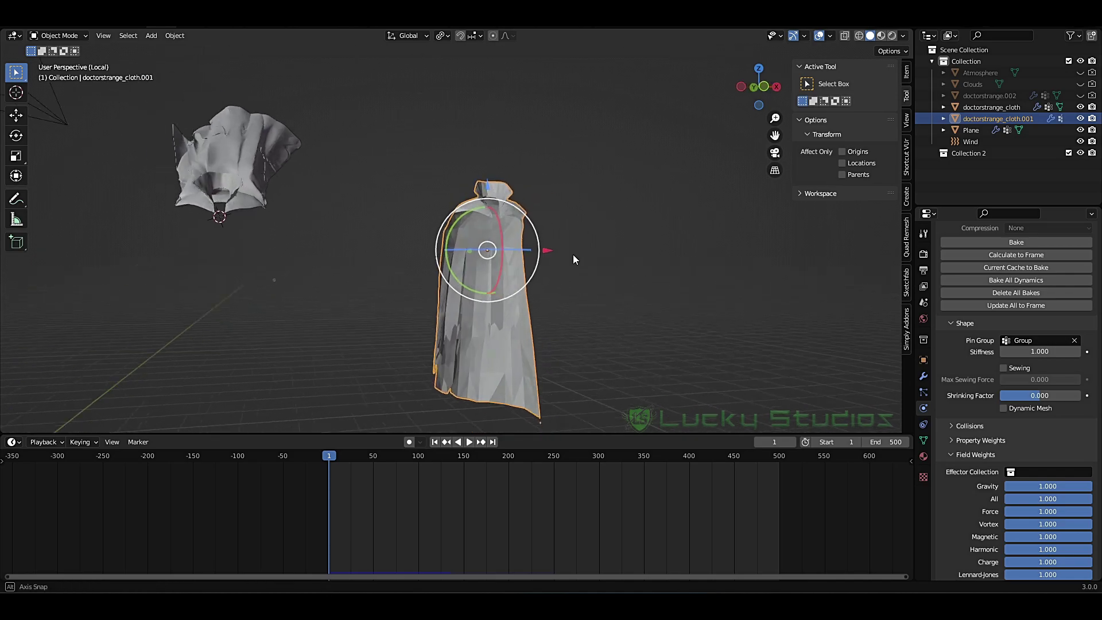
pyautogui.scroll(5, 580, 255)
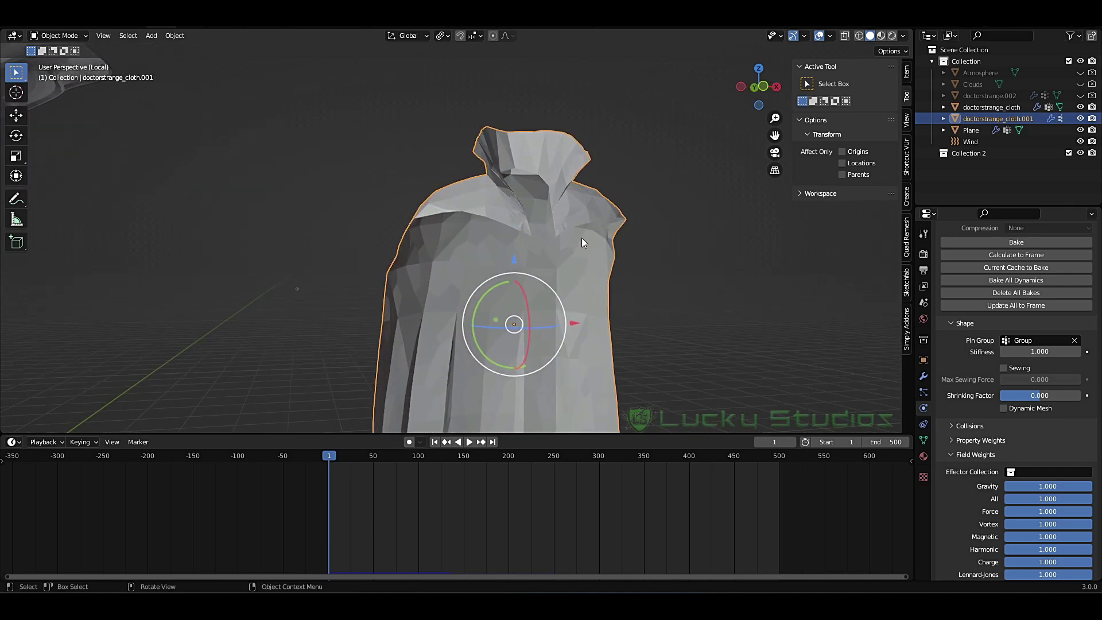
pyautogui.press('space')
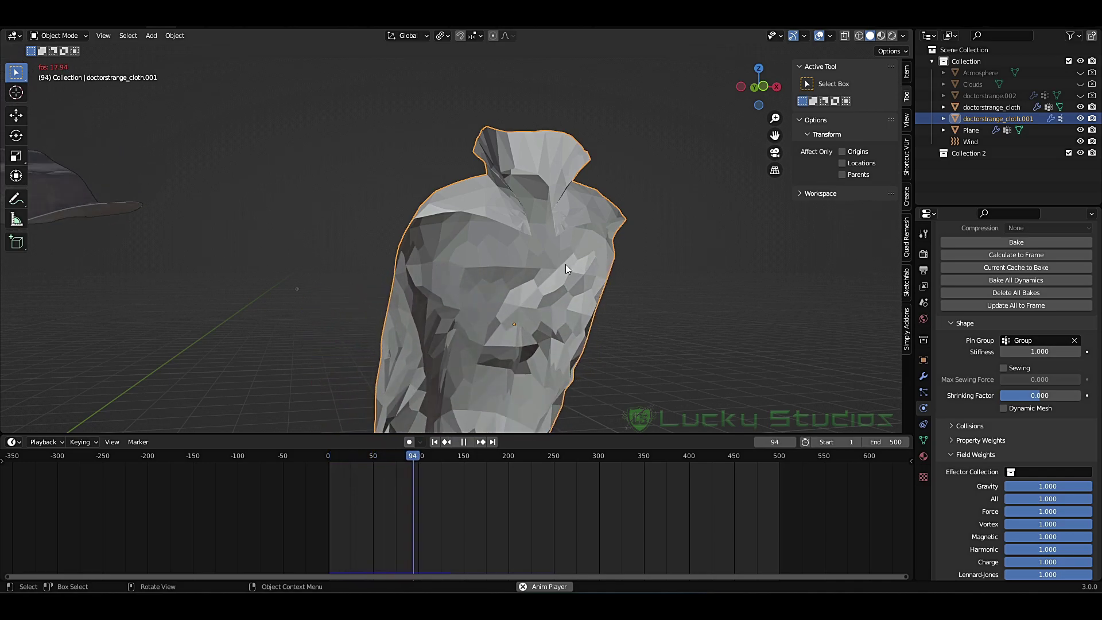
pyautogui.press('space')
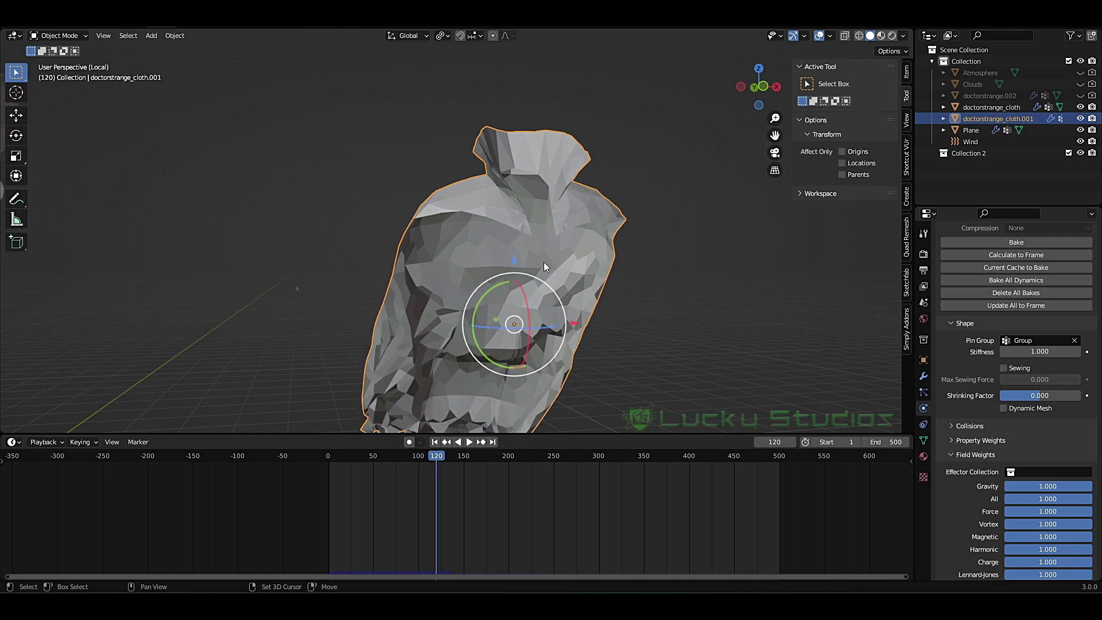
pyautogui.hotkey('shift', 'Left')
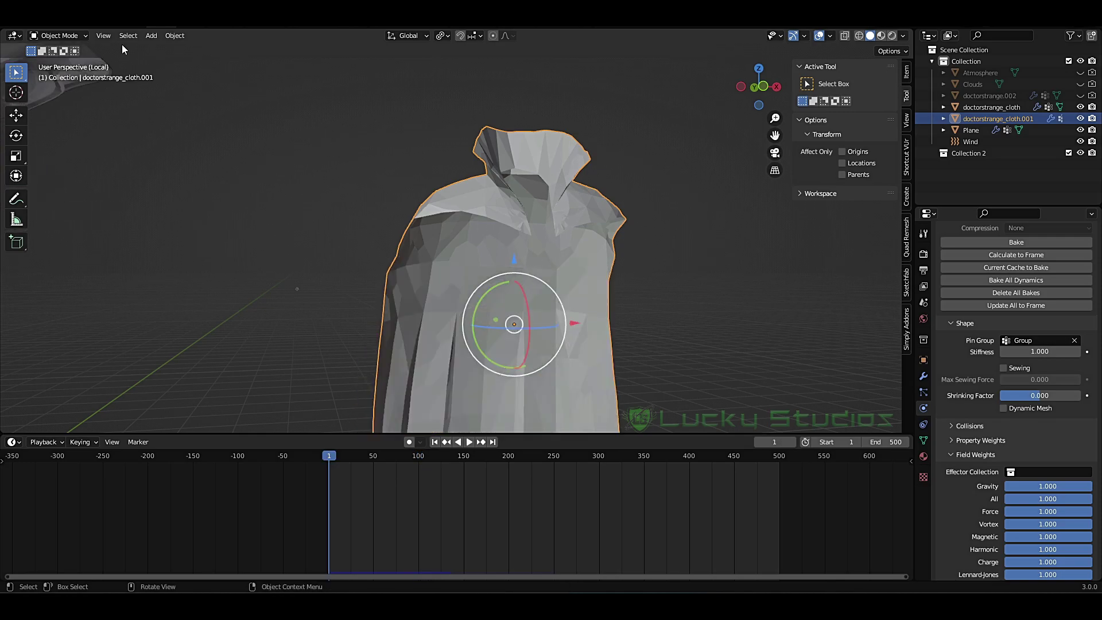
# Step: Switch the cape copy to Weight Paint mode and show its vertex group settings
pyautogui.click(60, 36)
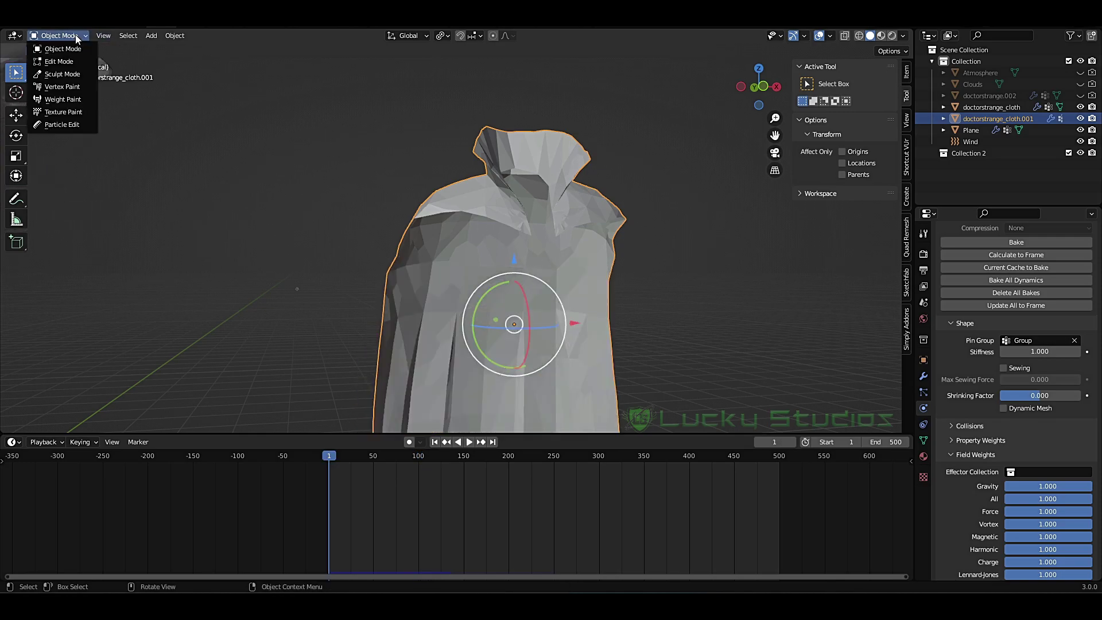
pyautogui.click(64, 99)
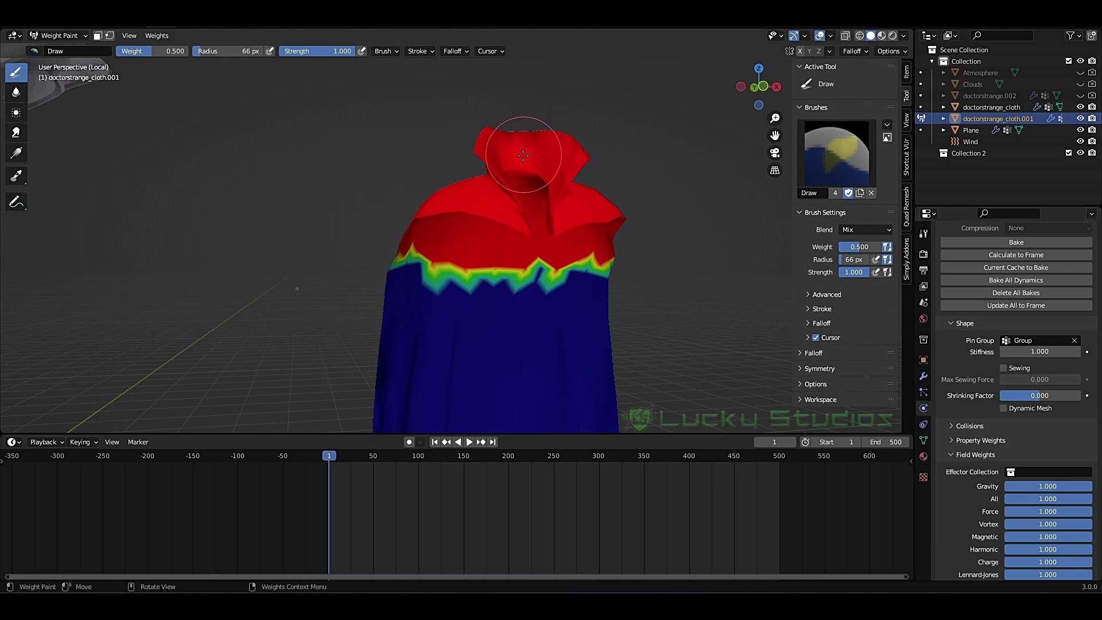
pyautogui.click(923, 440)
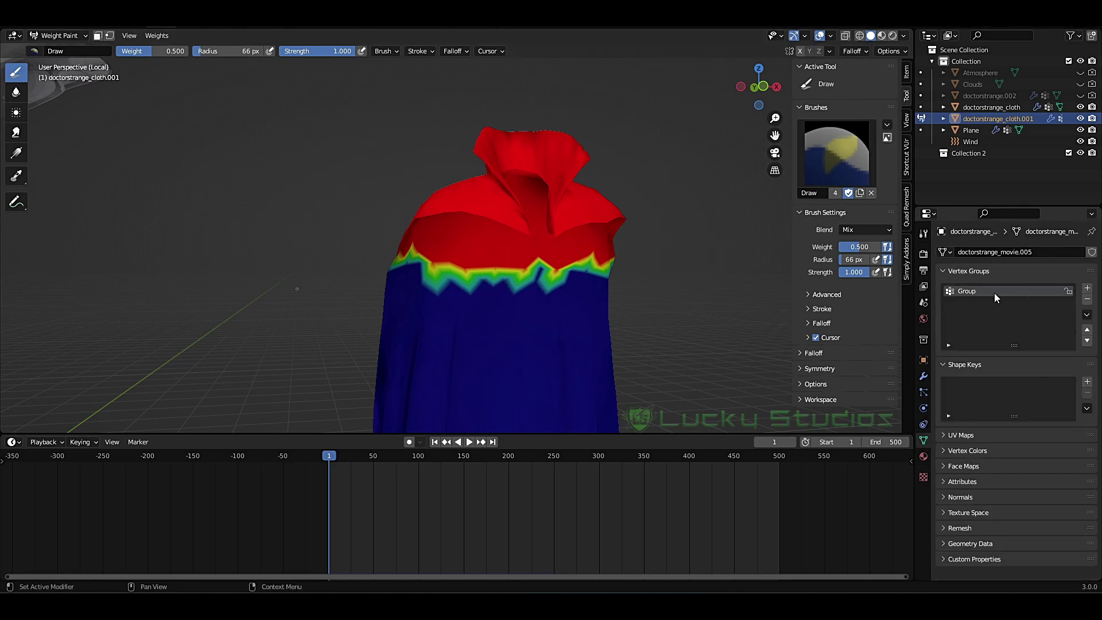
# Step: In wireframe Edit Mode, assign the selected collar and shoulder vertices to the vertex group Group at weight 1.000
pyautogui.press('z')
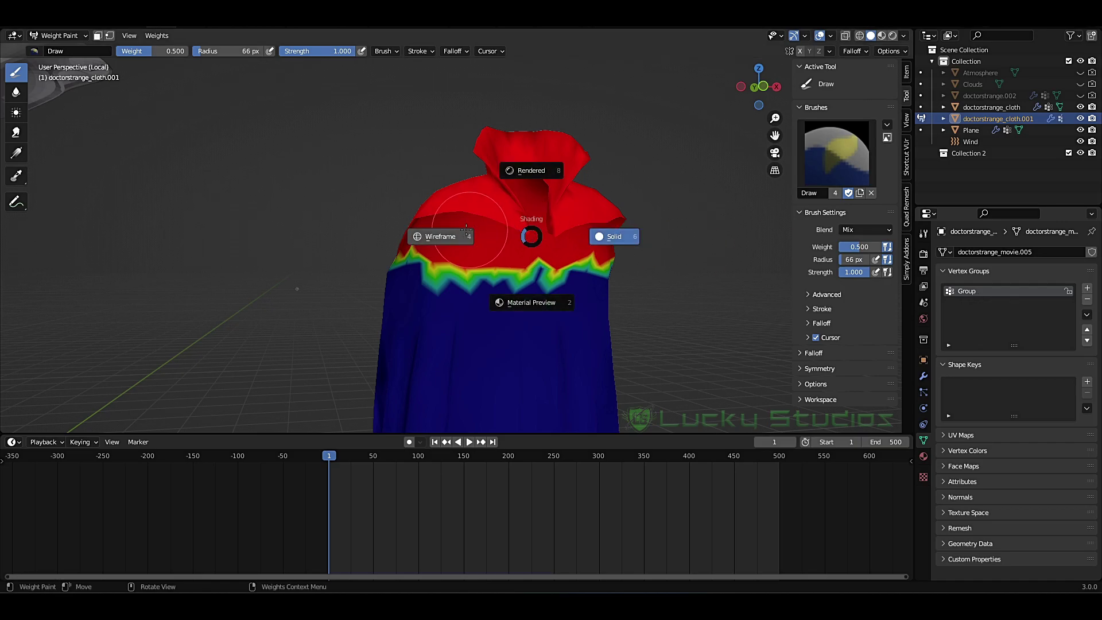
pyautogui.click(469, 230)
pyautogui.press('z')
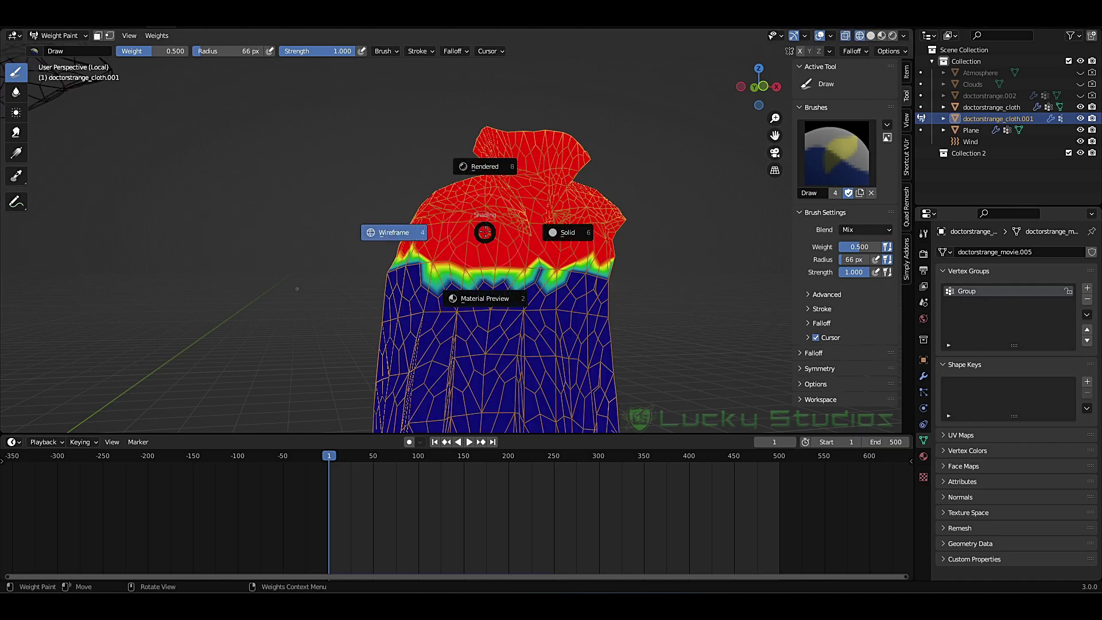
pyautogui.click(402, 228)
pyautogui.click(58, 35)
pyautogui.click(58, 57)
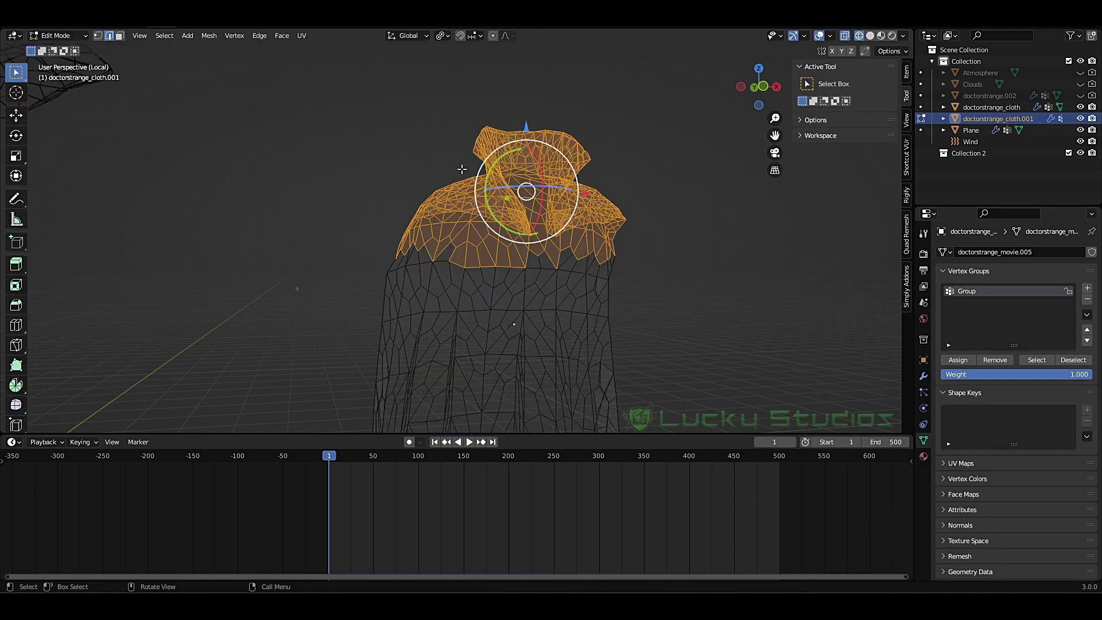
pyautogui.click(958, 360)
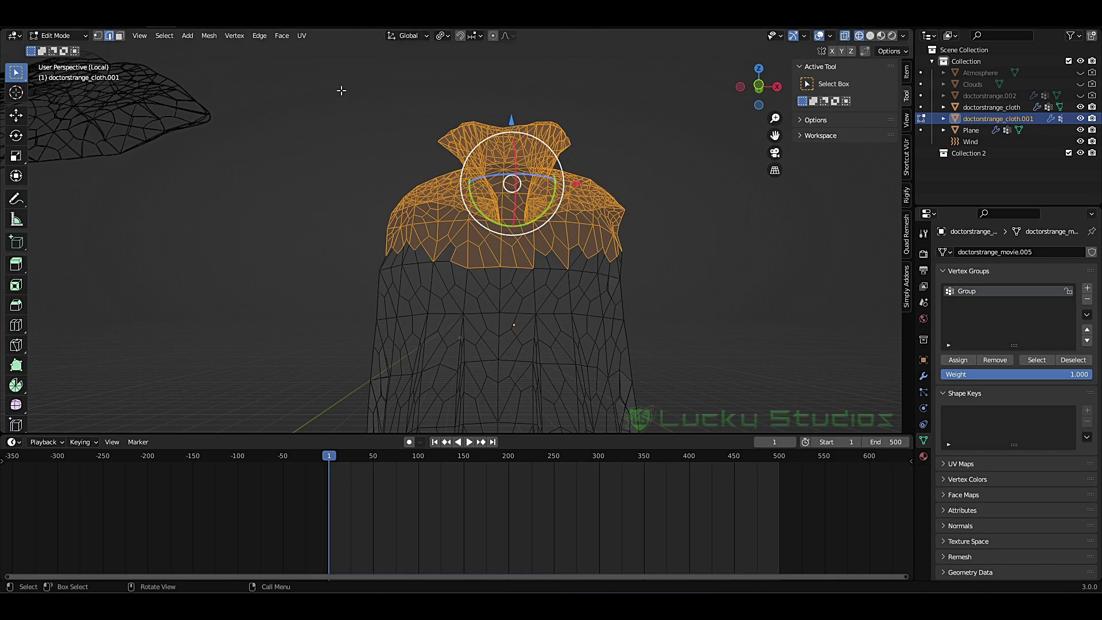
# Step: Return the cape copy to Weight Paint mode with solid shading
pyautogui.click(77, 35)
pyautogui.click(57, 93)
pyautogui.press('z')
pyautogui.click(632, 216)
pyautogui.moveTo(633, 216); pyautogui.dragTo(639, 227, button='middle')
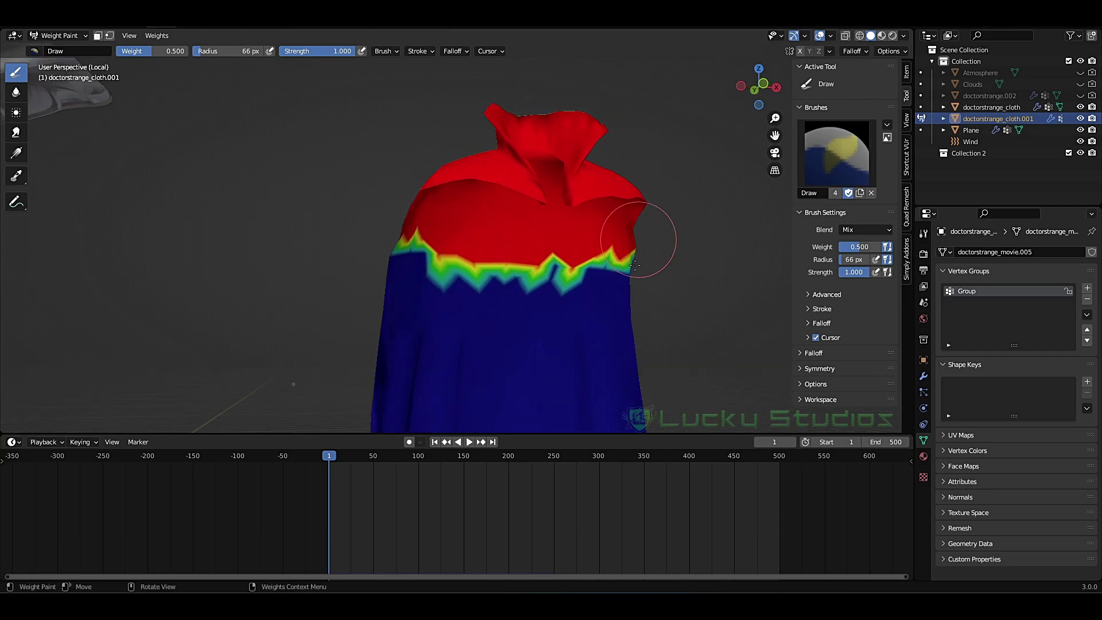
# Step: Set the brush weight to 0.25 and paint a band across the lower edge of the pinned area on the cape's back
pyautogui.click(142, 50)
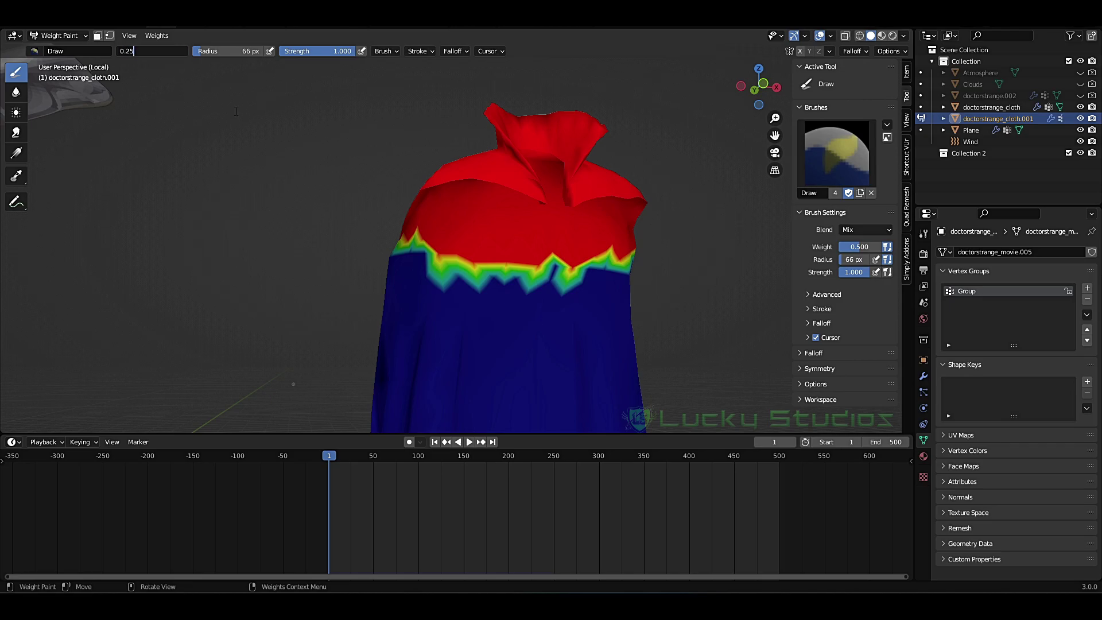
pyautogui.press('Return')
pyautogui.moveTo(403, 247)
pyautogui.mouseDown()
pyautogui.moveTo(623, 247)
pyautogui.moveTo(406, 258)
pyautogui.mouseUp()
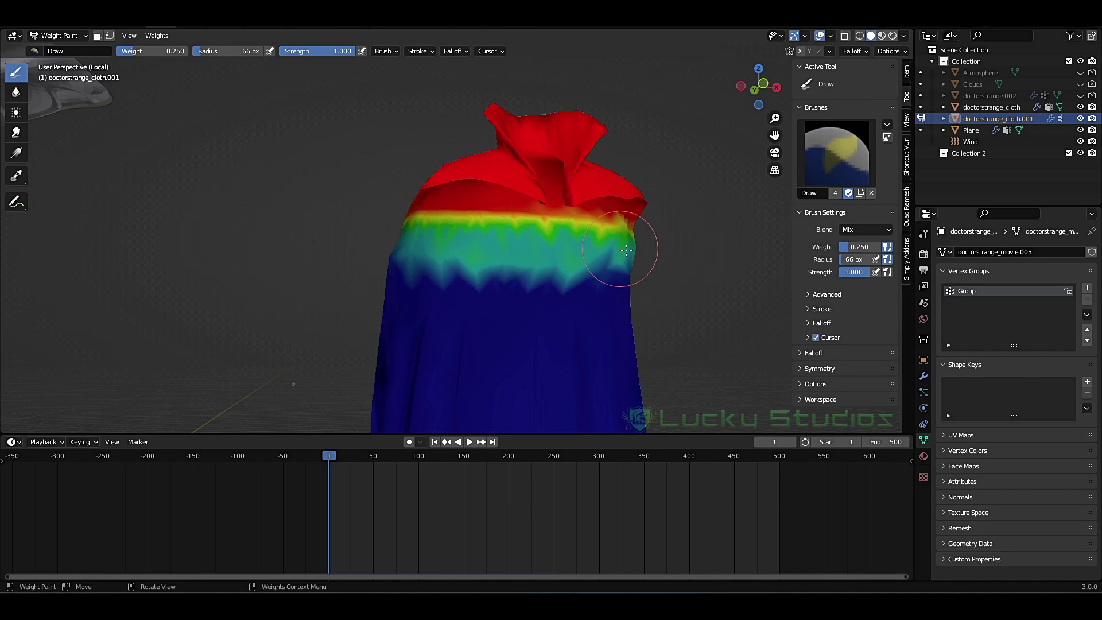
pyautogui.moveTo(623, 248); pyautogui.dragTo(394, 235)
# Step: Set the brush weight to 0.5 and paint a band across the cape's back just above the 0.25 band
pyautogui.click(181, 52)
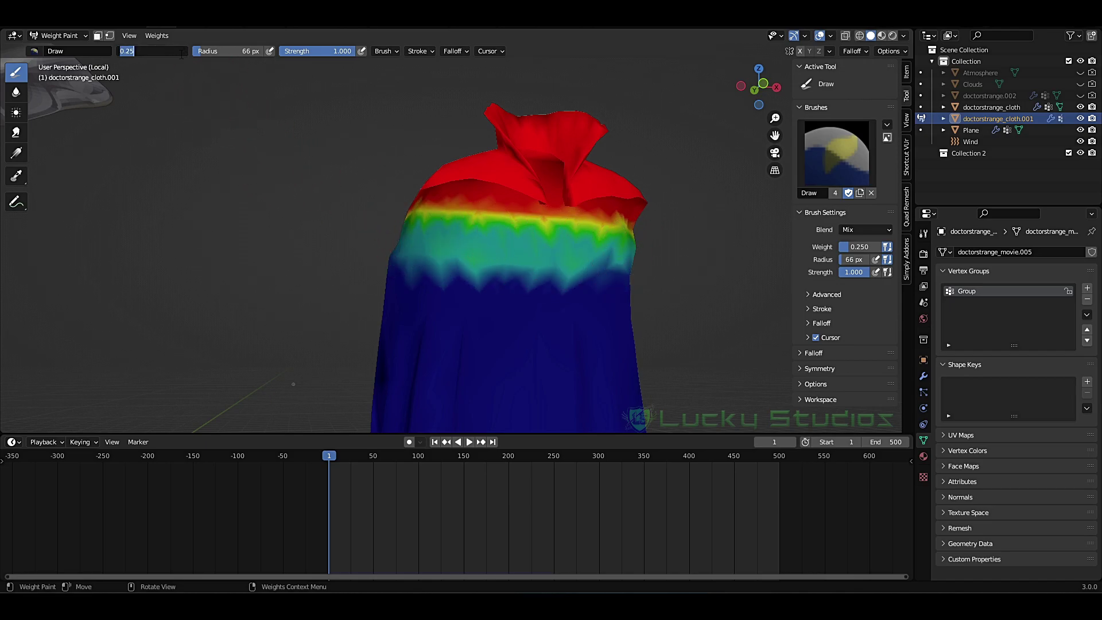
pyautogui.write('.5')
pyautogui.press('Return')
pyautogui.scroll(5, 352, 143)
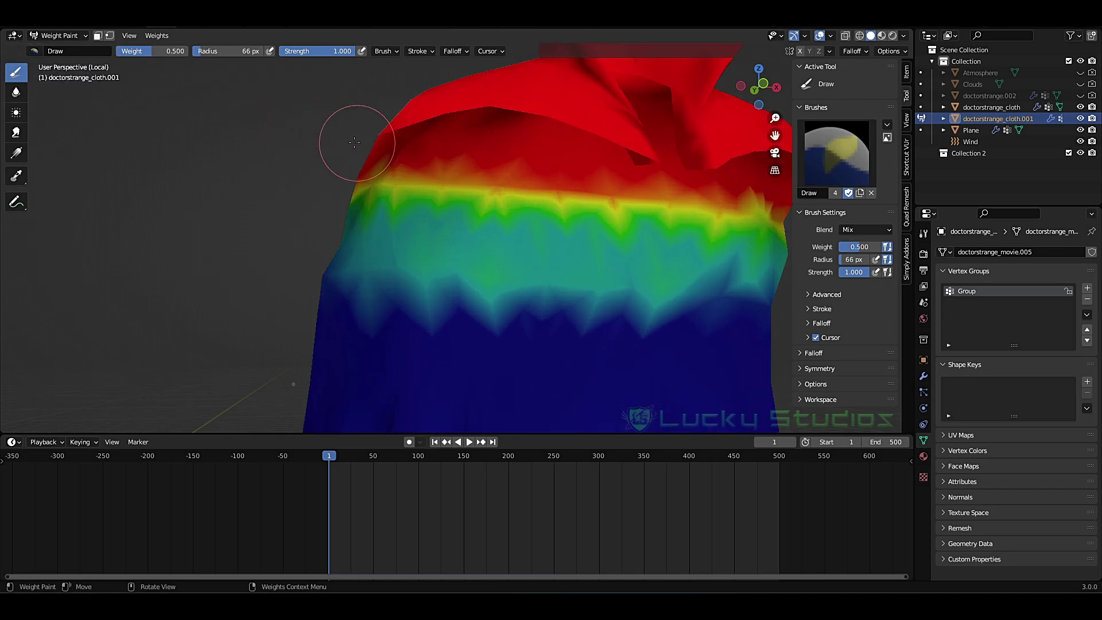
pyautogui.keyDown('shift'); pyautogui.moveTo(402, 154); pyautogui.dragTo(384, 235, button='middle'); pyautogui.keyUp('shift')
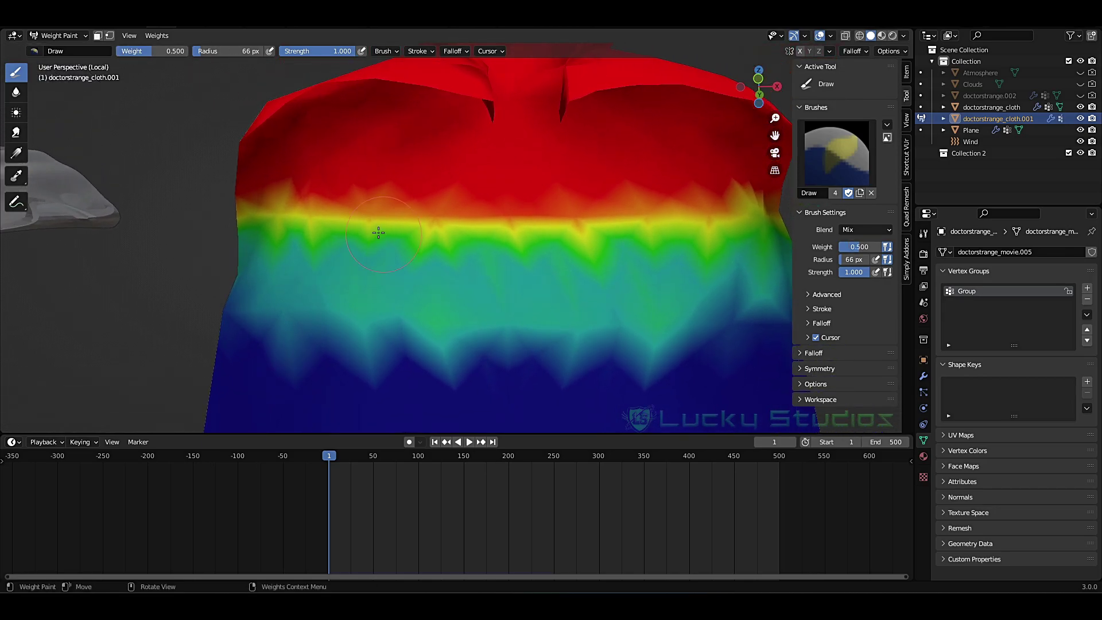
pyautogui.moveTo(226, 205)
pyautogui.mouseDown()
pyautogui.moveTo(722, 220)
pyautogui.moveTo(786, 205)
pyautogui.moveTo(687, 194)
pyautogui.moveTo(545, 202)
pyautogui.moveTo(195, 170)
pyautogui.moveTo(806, 178)
pyautogui.moveTo(538, 160)
pyautogui.moveTo(265, 167)
pyautogui.moveTo(209, 153)
pyautogui.mouseUp()
pyautogui.scroll(-3, 195, 160)
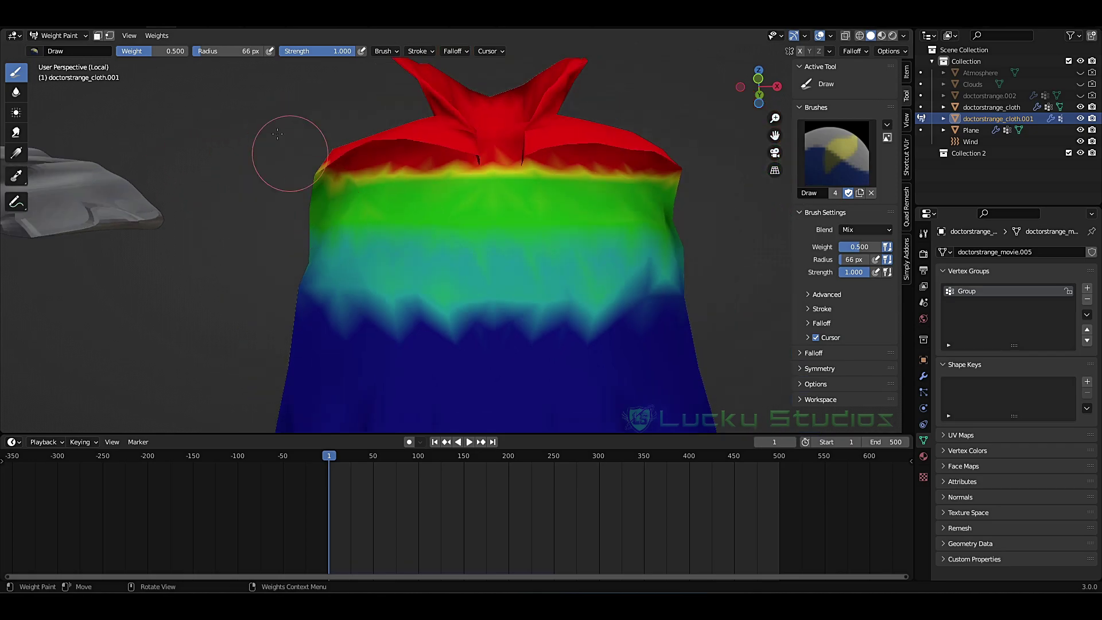
# Step: Set the brush weight to 0.75 and paint the transition between the 0.5 band and the fully pinned shoulders
pyautogui.click(163, 51)
pyautogui.write('.7')
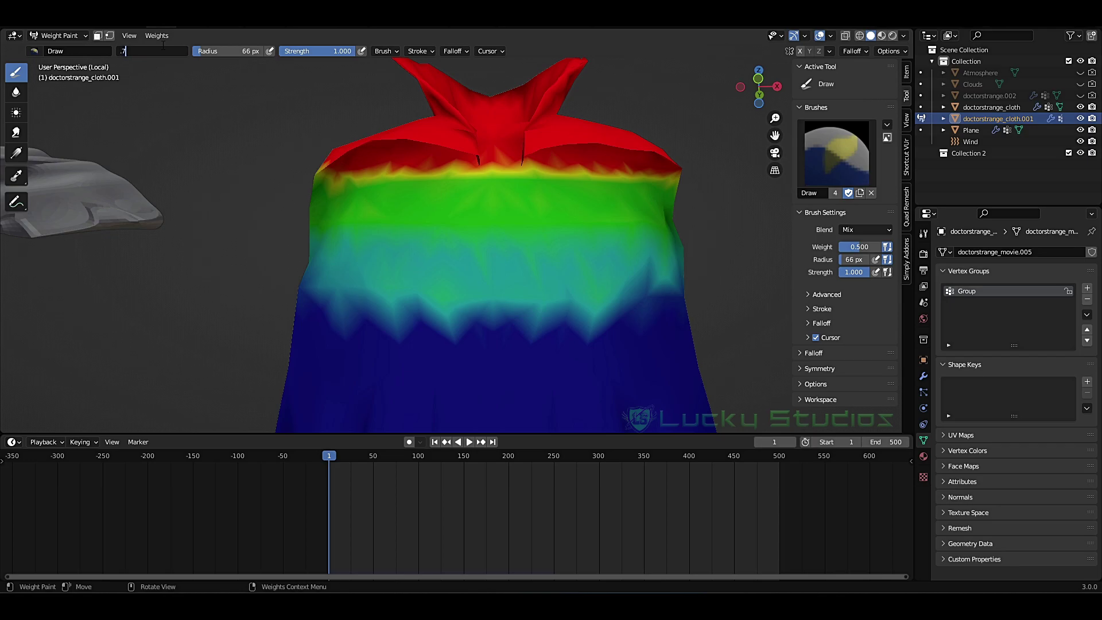
pyautogui.write('5')
pyautogui.press('Return')
pyautogui.moveTo(355, 176)
pyautogui.mouseDown()
pyautogui.moveTo(677, 170)
pyautogui.moveTo(407, 181)
pyautogui.moveTo(277, 155)
pyautogui.mouseUp()
pyautogui.moveTo(277, 155)
pyautogui.mouseDown(button='middle')
pyautogui.moveTo(626, 282)
pyautogui.moveTo(510, 264)
pyautogui.mouseUp(button='middle')
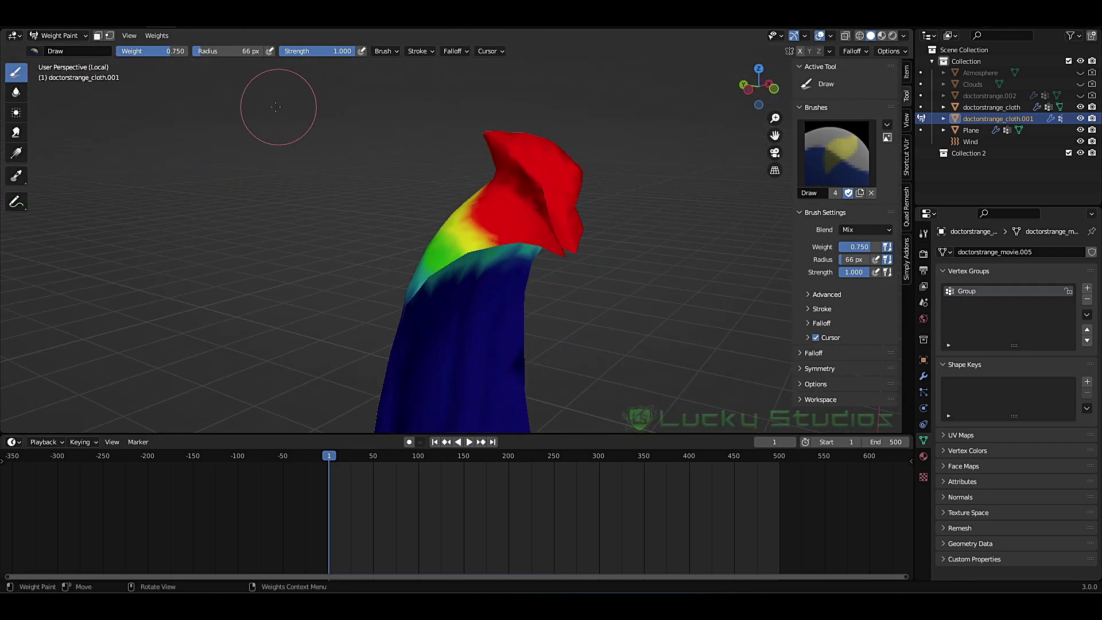
# Step: Return to Object Mode and set the Wind force field's strength to 15000
pyautogui.click(52, 35)
pyautogui.click(57, 48)
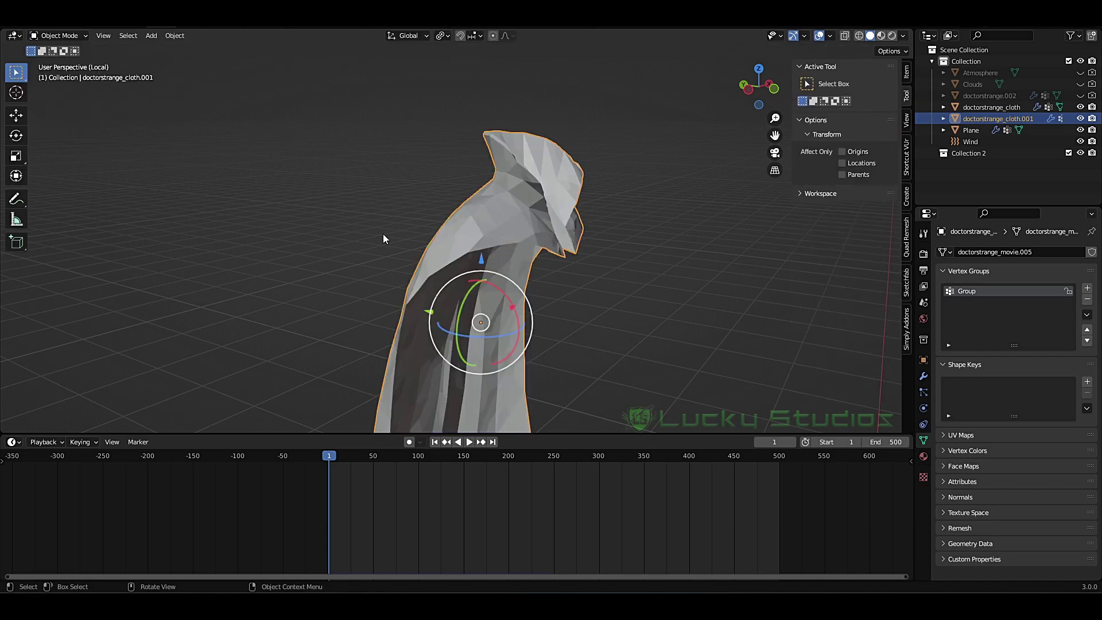
pyautogui.moveTo(420, 258); pyautogui.dragTo(368, 267, button='middle')
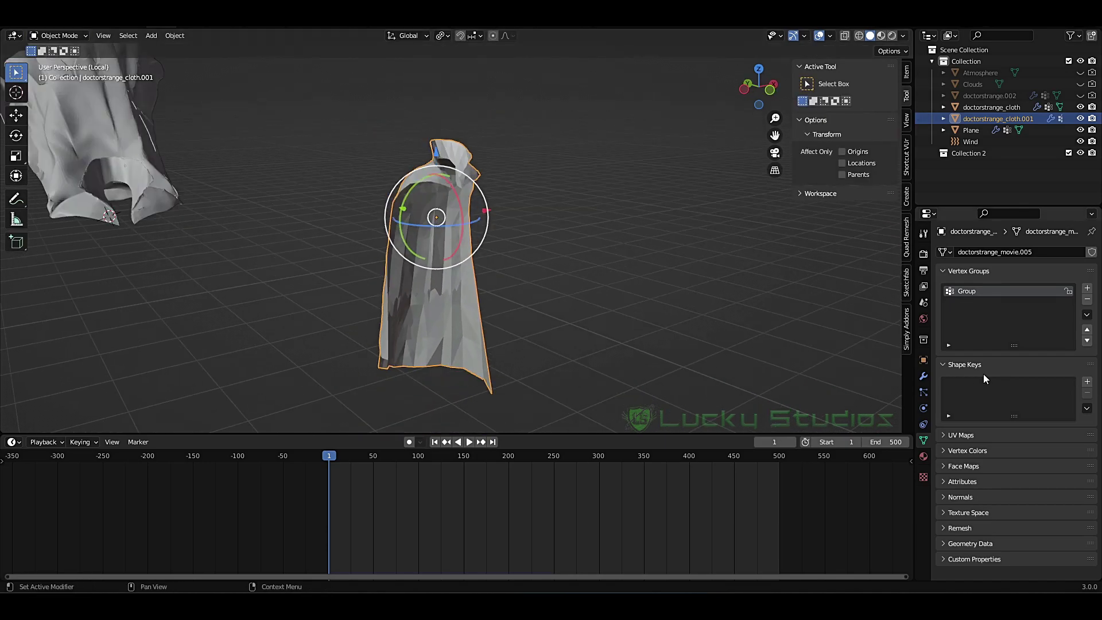
pyautogui.click(1029, 141)
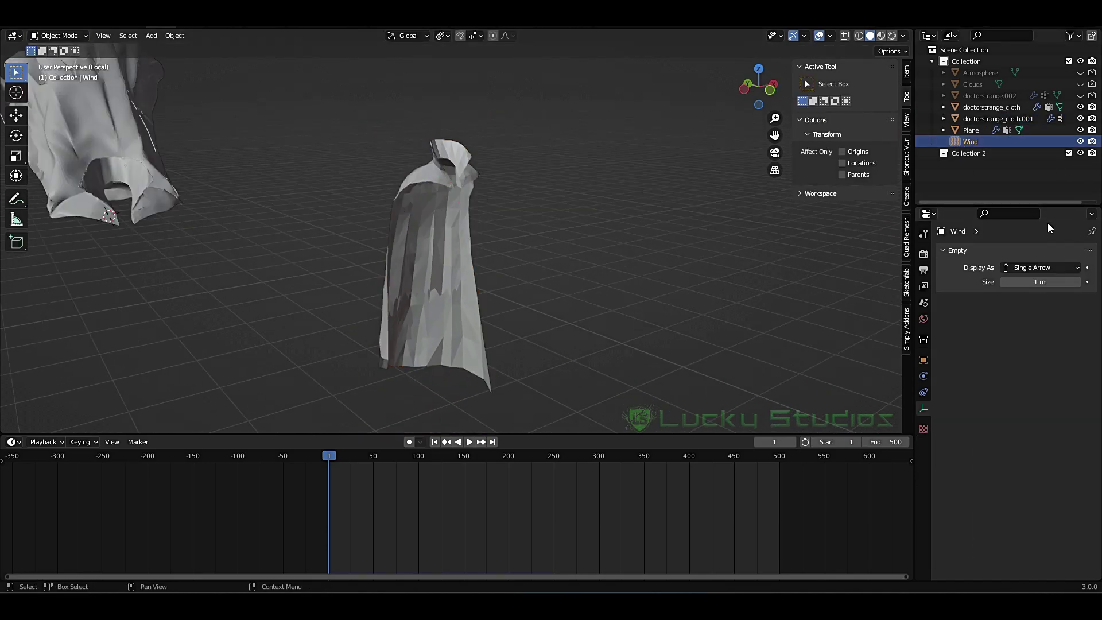
pyautogui.click(924, 392)
pyautogui.click(924, 376)
pyautogui.doubleClick(1041, 341)
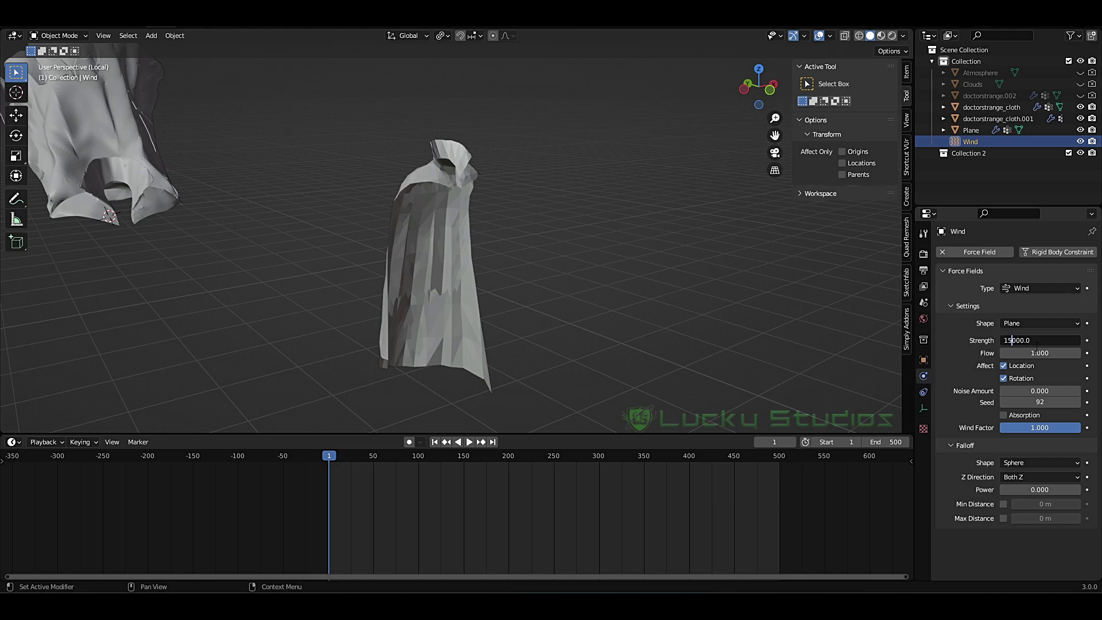
pyautogui.press('Return')
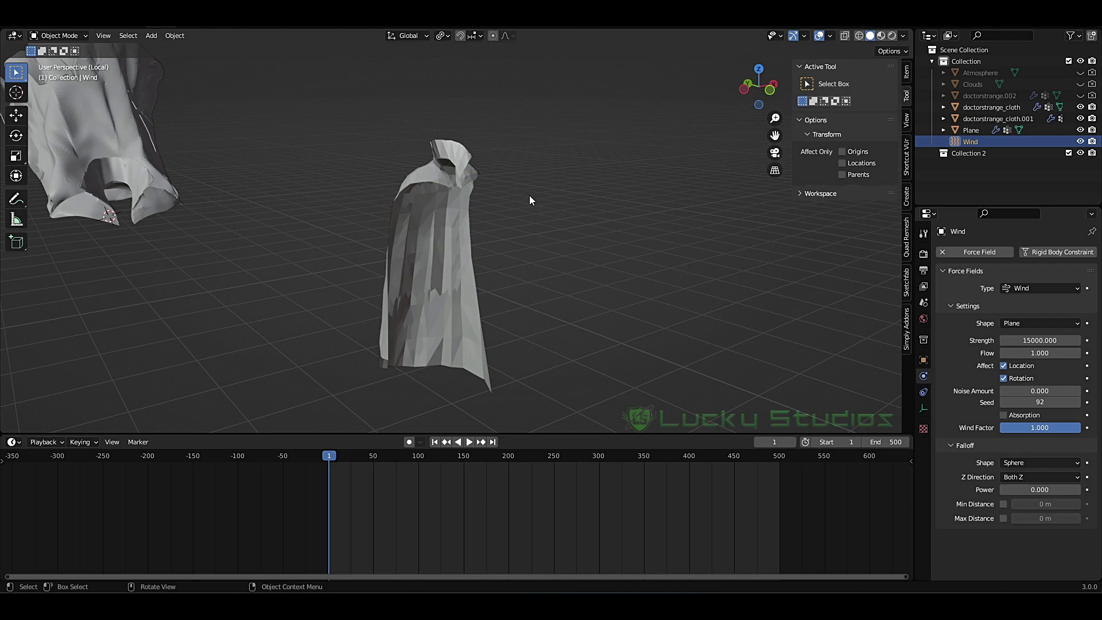
# Step: Set the Wind's Noise Amount to 10 and replay the cape simulation from the first frame, returning to frame 1
pyautogui.press('space')
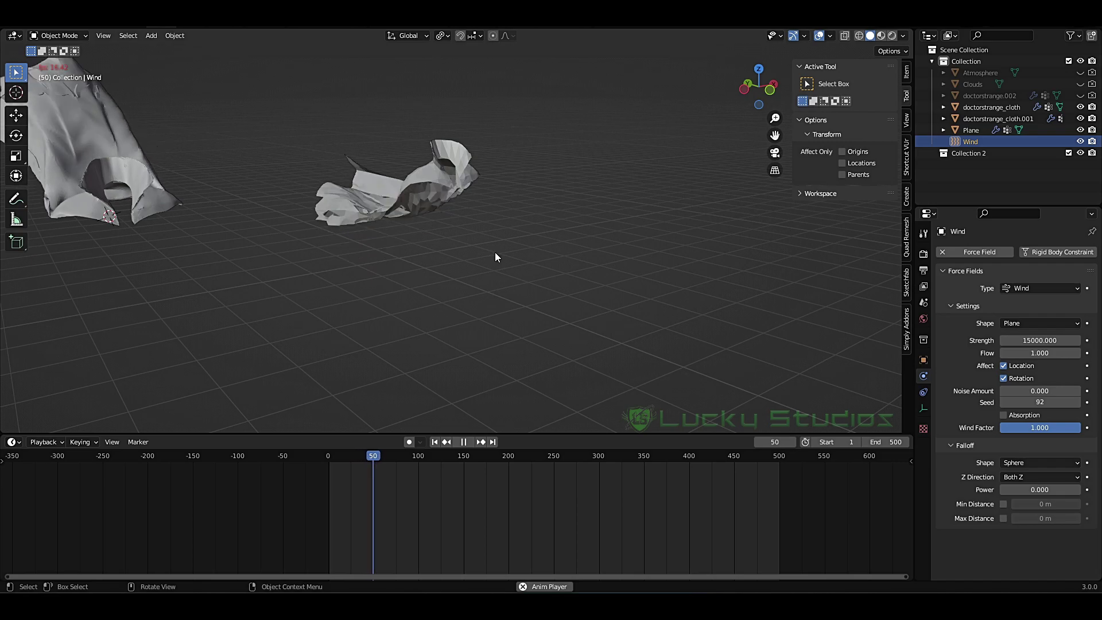
pyautogui.press('space')
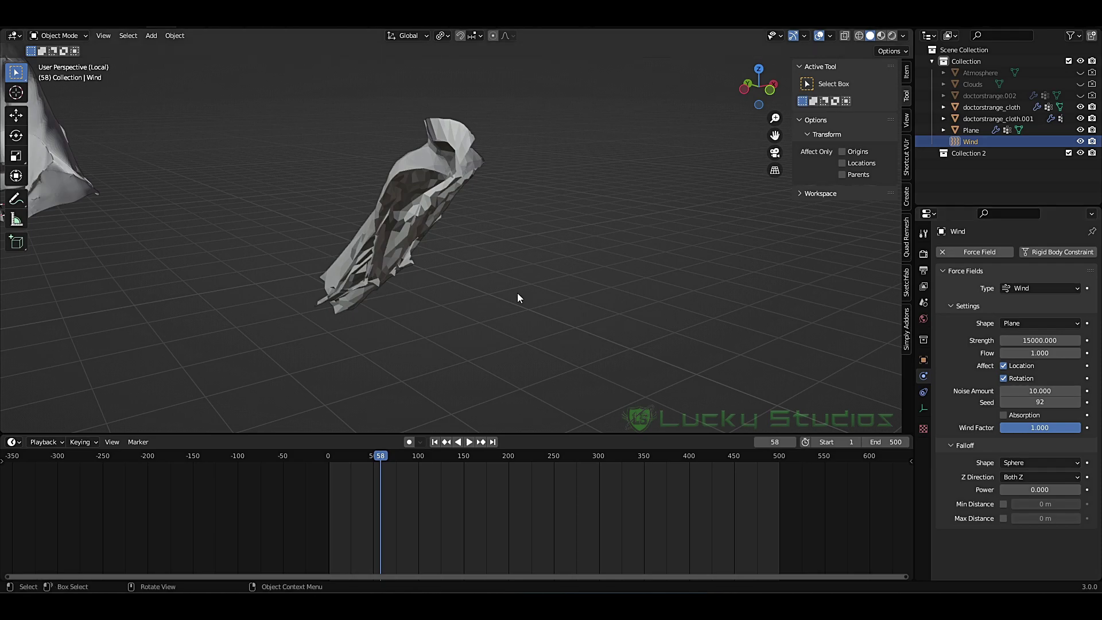
pyautogui.hotkey('shift', 'Left')
pyautogui.press('space')
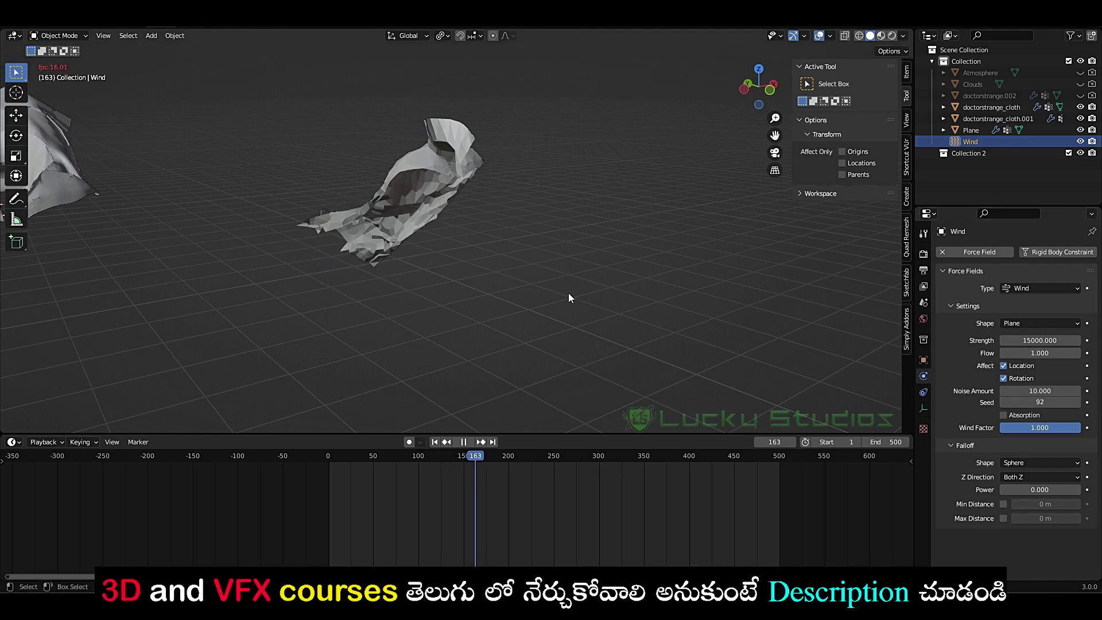
pyautogui.press('space')
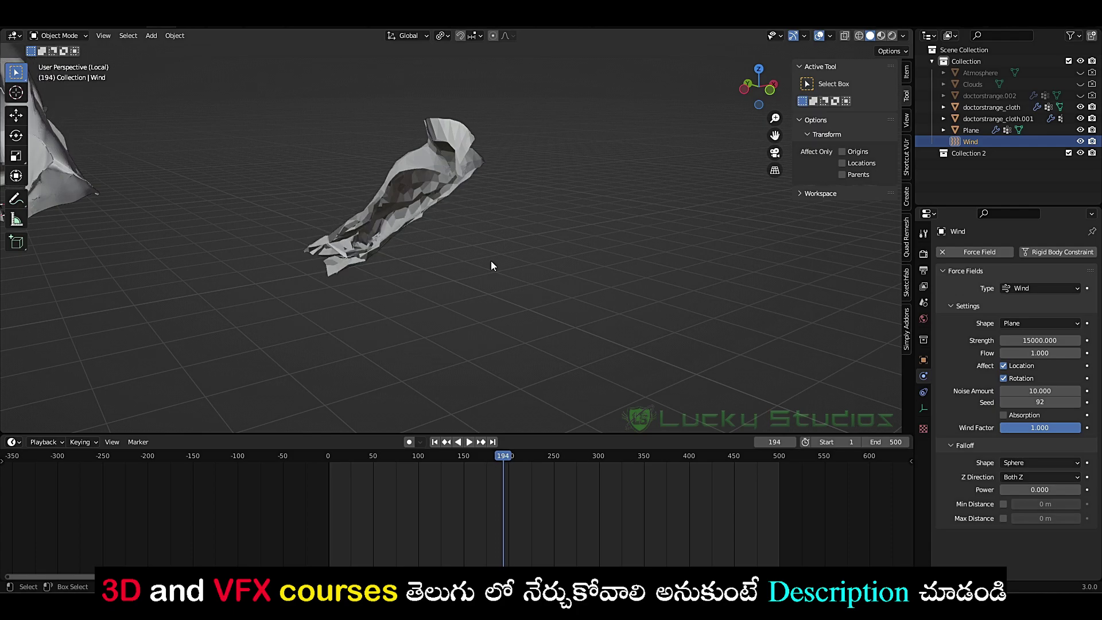
pyautogui.hotkey('shift', 'Left')
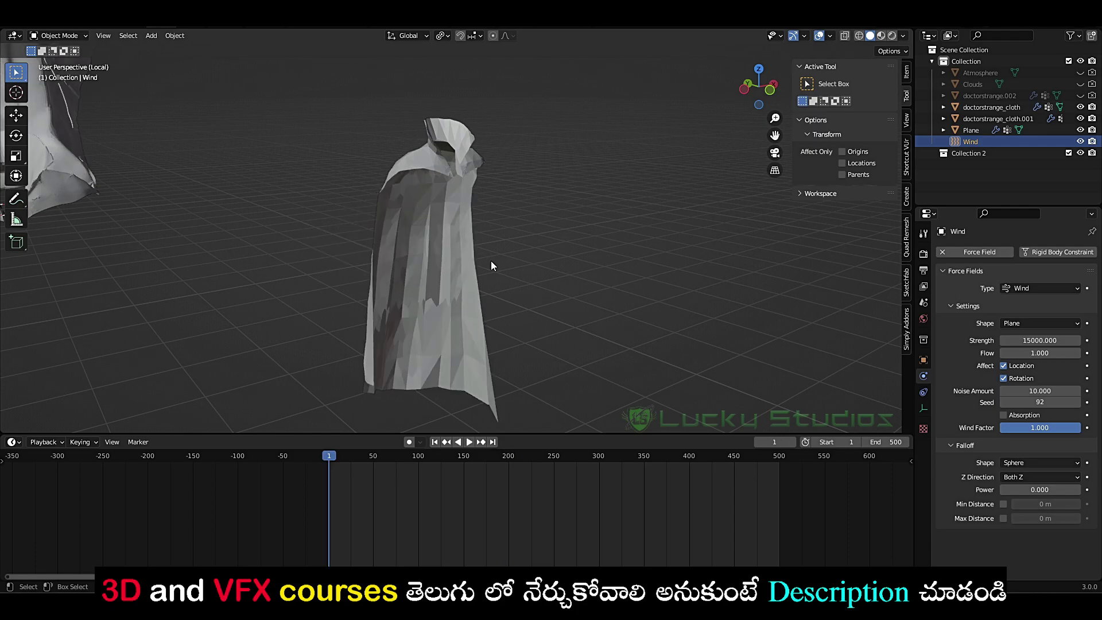
# Step: Keyframe the Wind force field's strength at 15000 on frame 1 and at 30000 on frame 50
pyautogui.moveTo(553, 222)
pyautogui.mouseDown(button='middle')
pyautogui.moveTo(592, 234)
pyautogui.moveTo(568, 231)
pyautogui.mouseUp(button='middle')
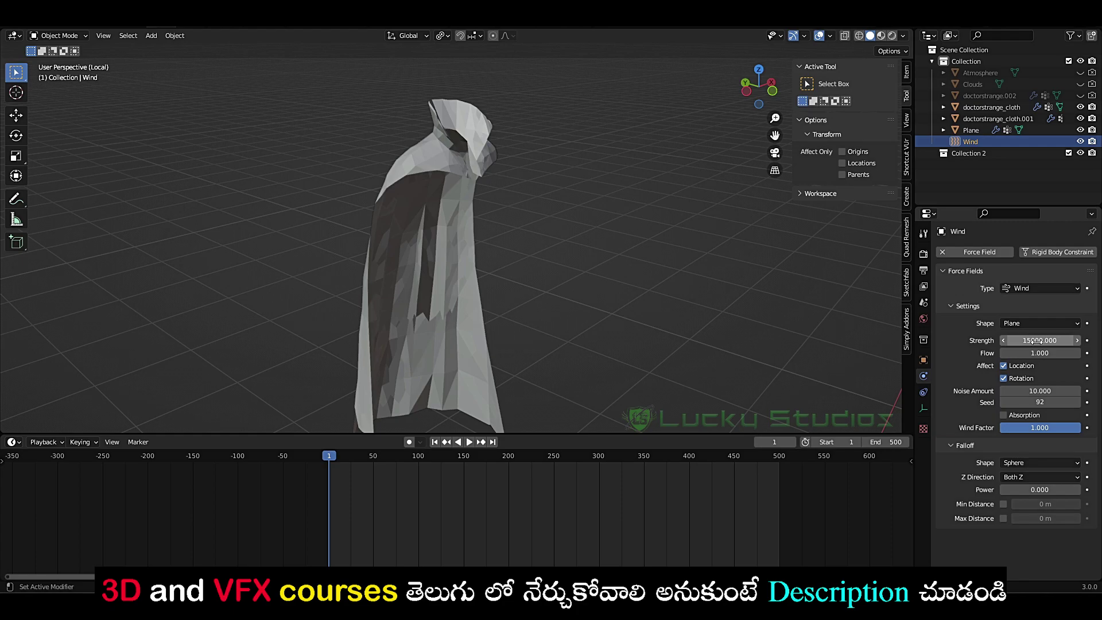
pyautogui.click(1087, 340)
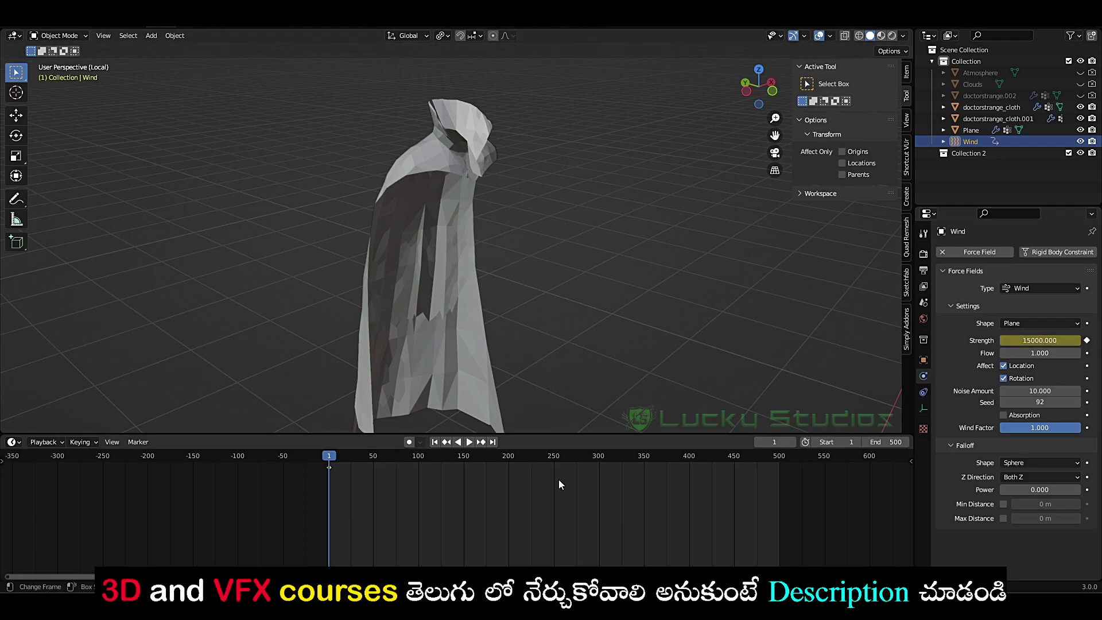
pyautogui.click(373, 455)
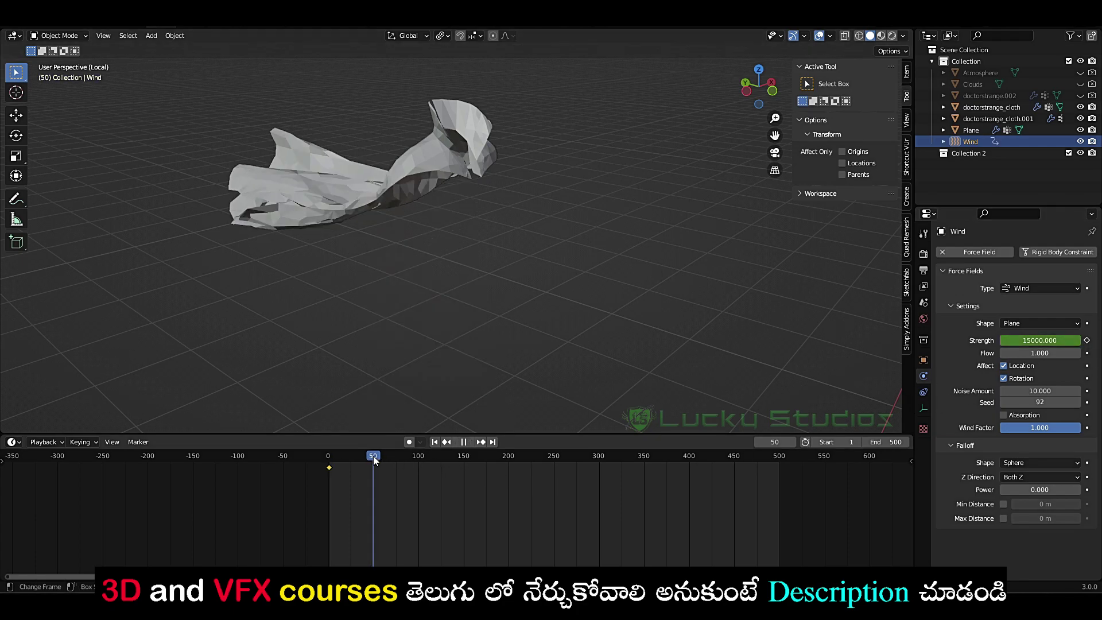
pyautogui.click(1034, 341)
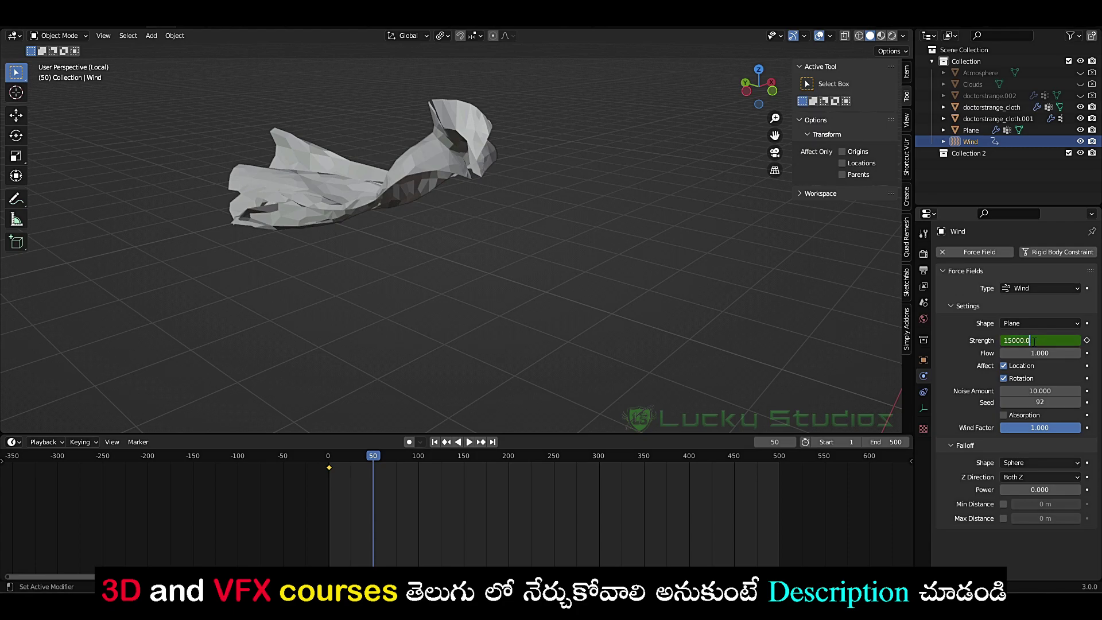
pyautogui.press('Return')
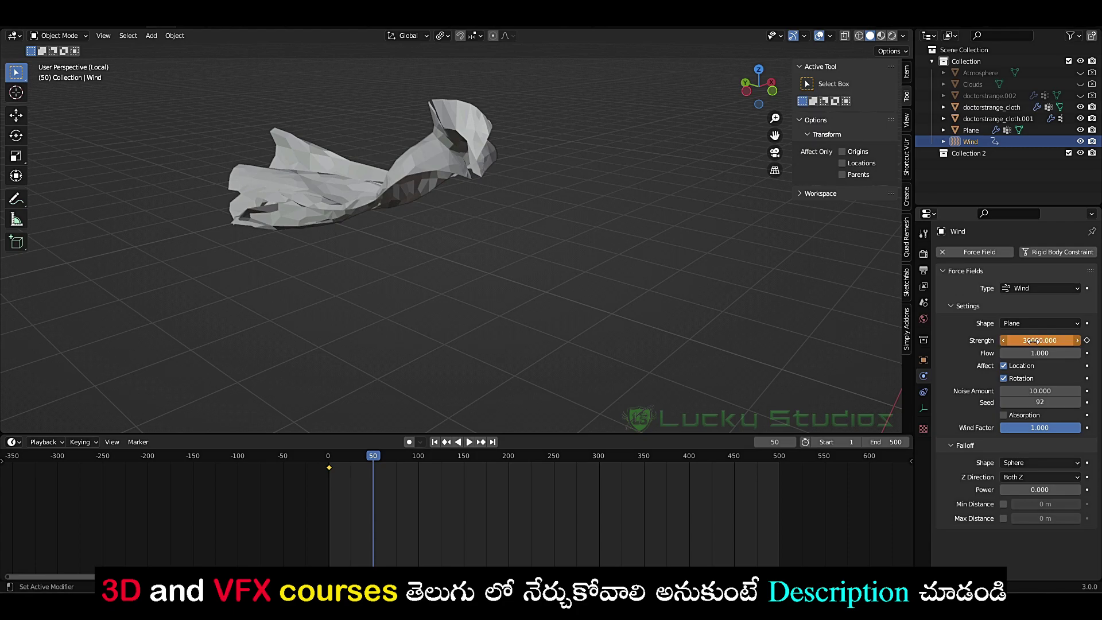
pyautogui.click(1087, 340)
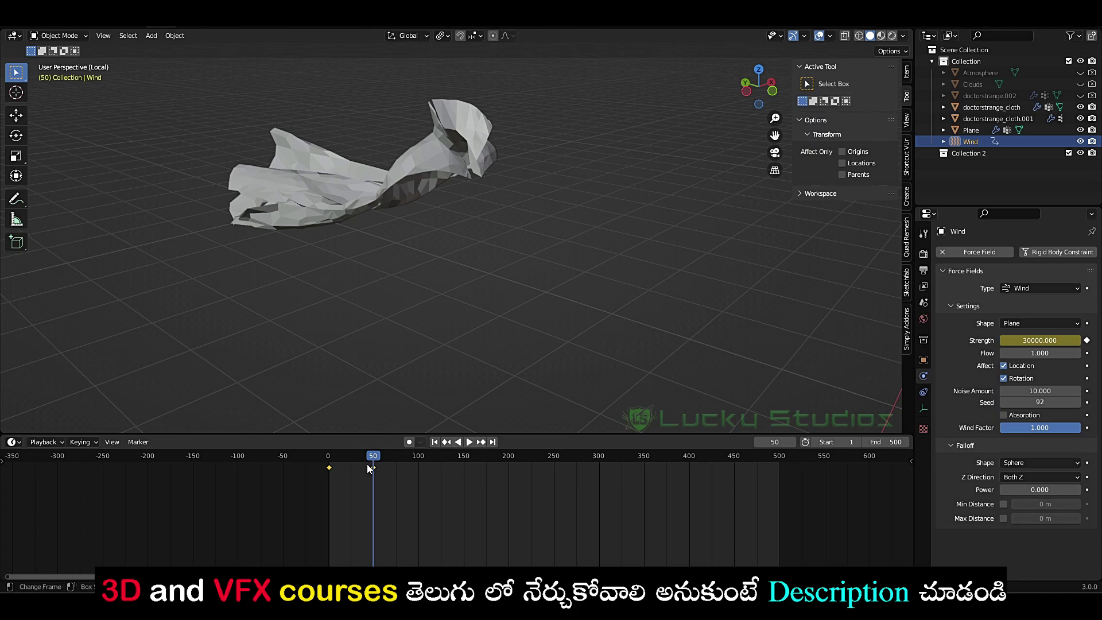
# Step: Play the cape simulation from frame 1 to preview the animated wind strength, then go back to frame 1
pyautogui.press('space')
pyautogui.click(338, 463)
pyautogui.moveTo(337, 463); pyautogui.dragTo(330, 463)
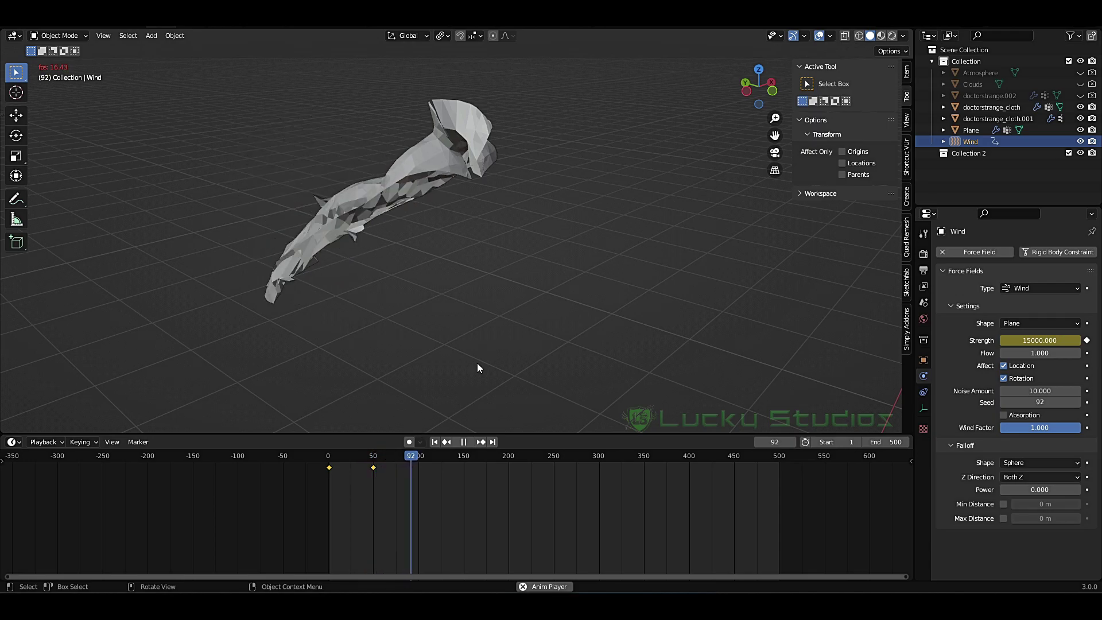
pyautogui.press('Escape')
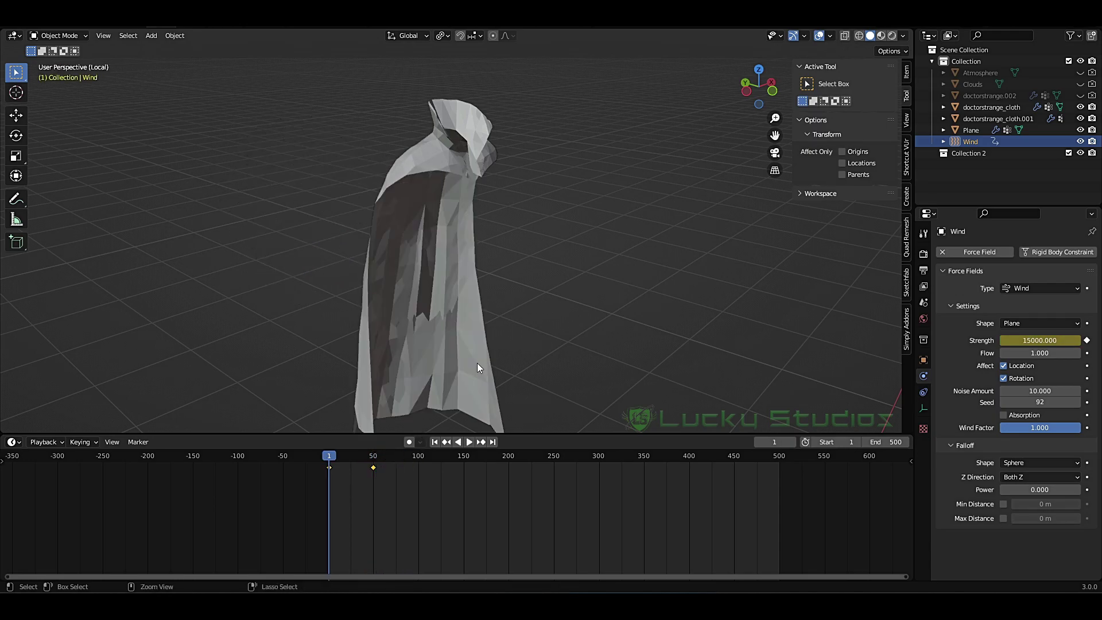
# Step: Remove the Wind strength's keyframes at frames 50 and 1
pyautogui.press('Up')
pyautogui.moveTo(387, 454); pyautogui.dragTo(329, 458)
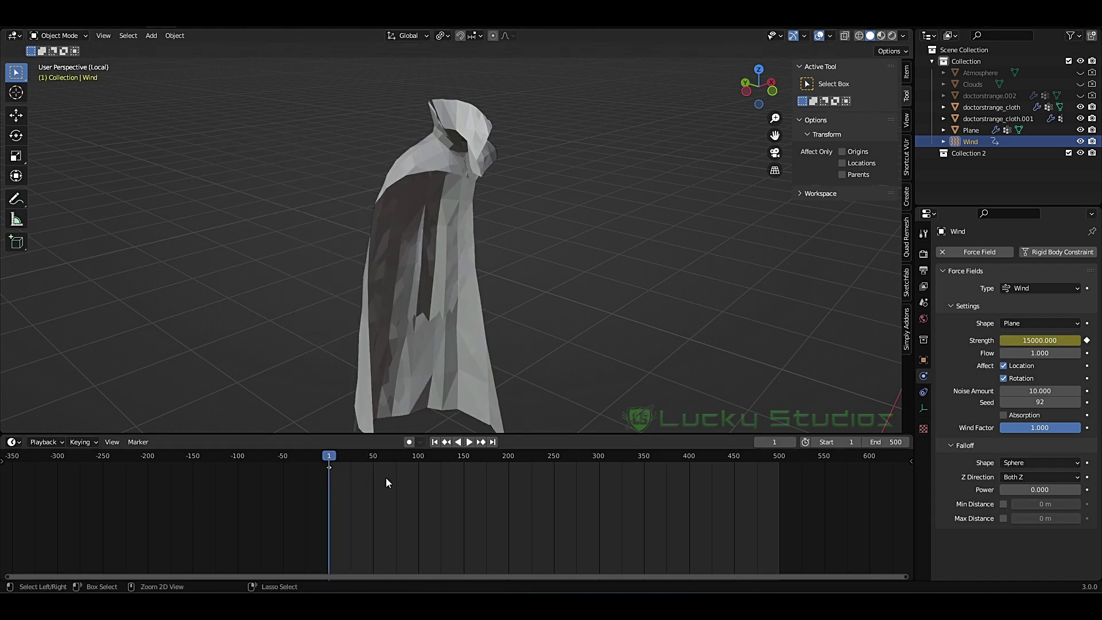
pyautogui.click(1087, 341)
# Step: Select the doctorstrange_cloth.001 cape and bring its cloth Cache settings into view
pyautogui.scroll(-3, 496, 273)
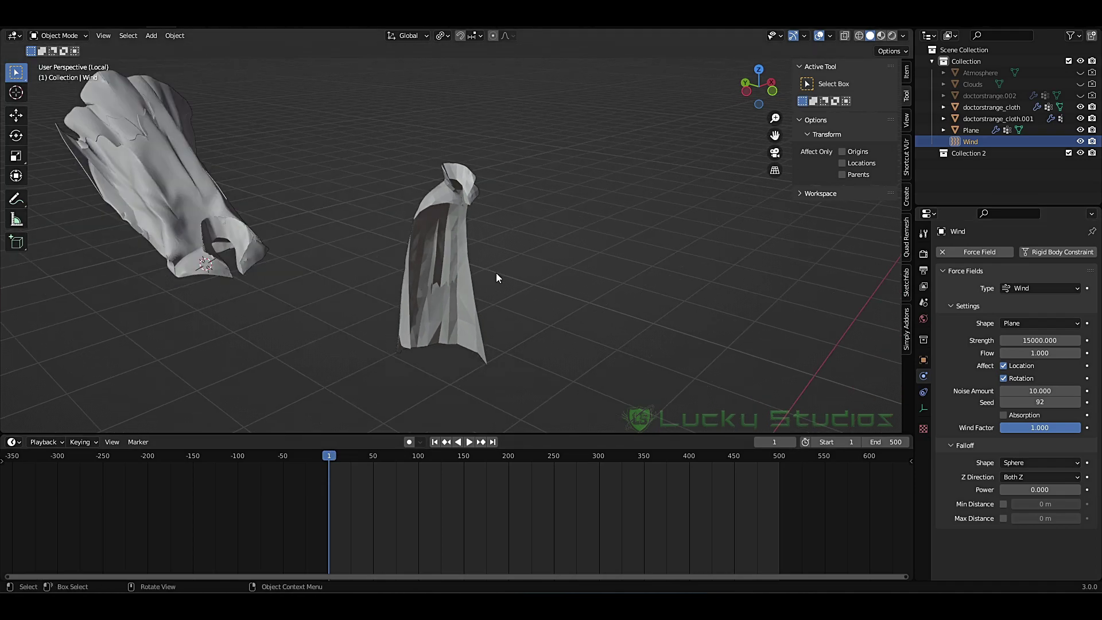
pyautogui.scroll(1, 496, 273)
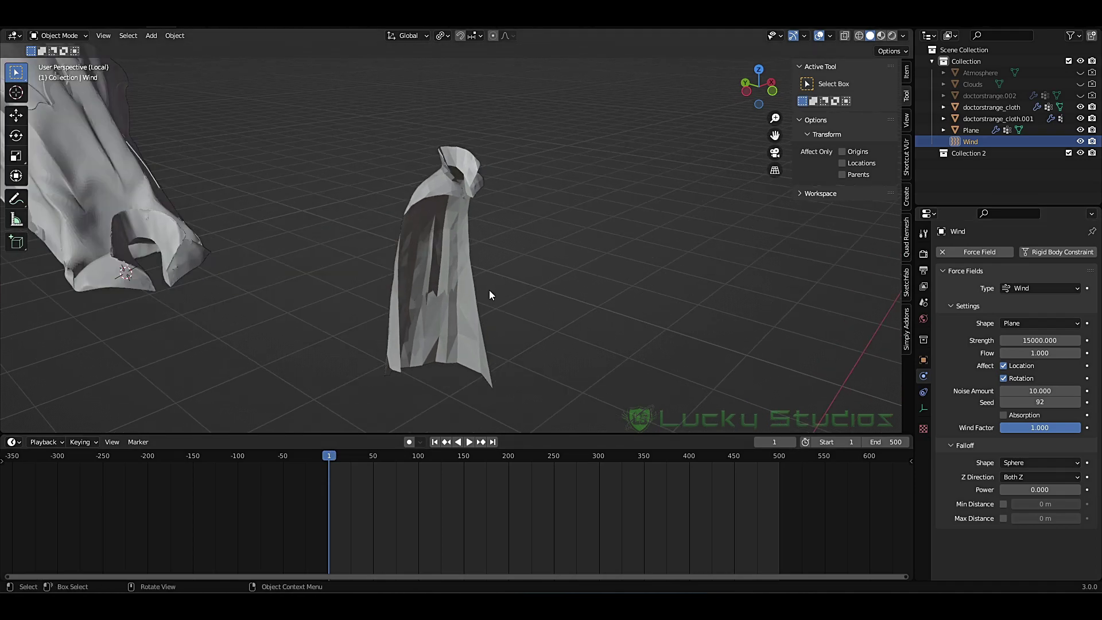
pyautogui.click(454, 179)
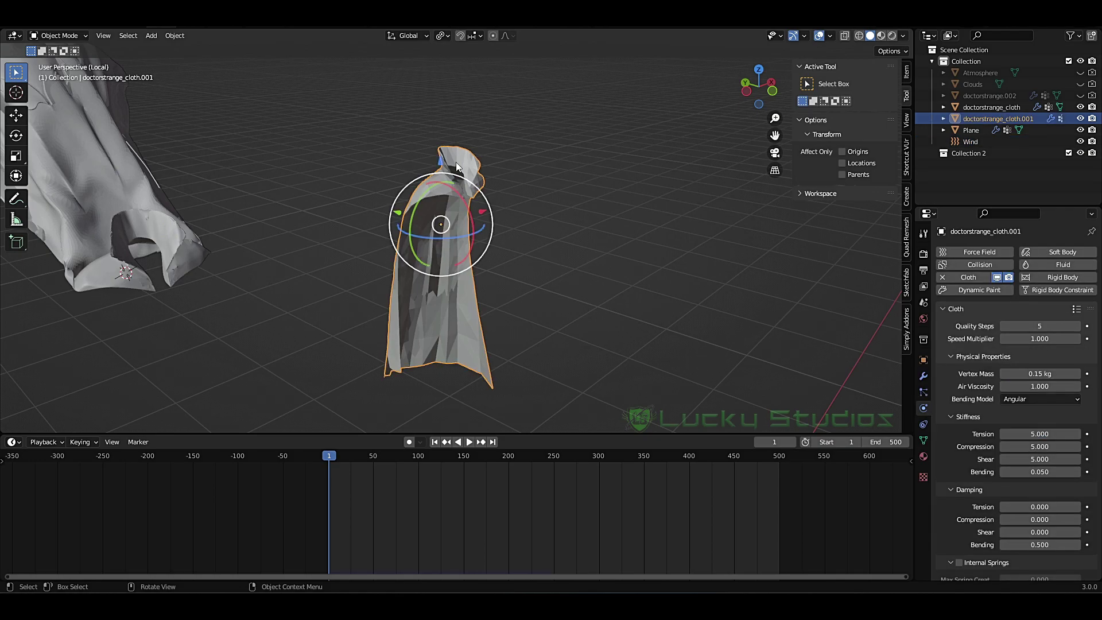
pyautogui.scroll(-15, 990, 416)
pyautogui.scroll(-4, 991, 413)
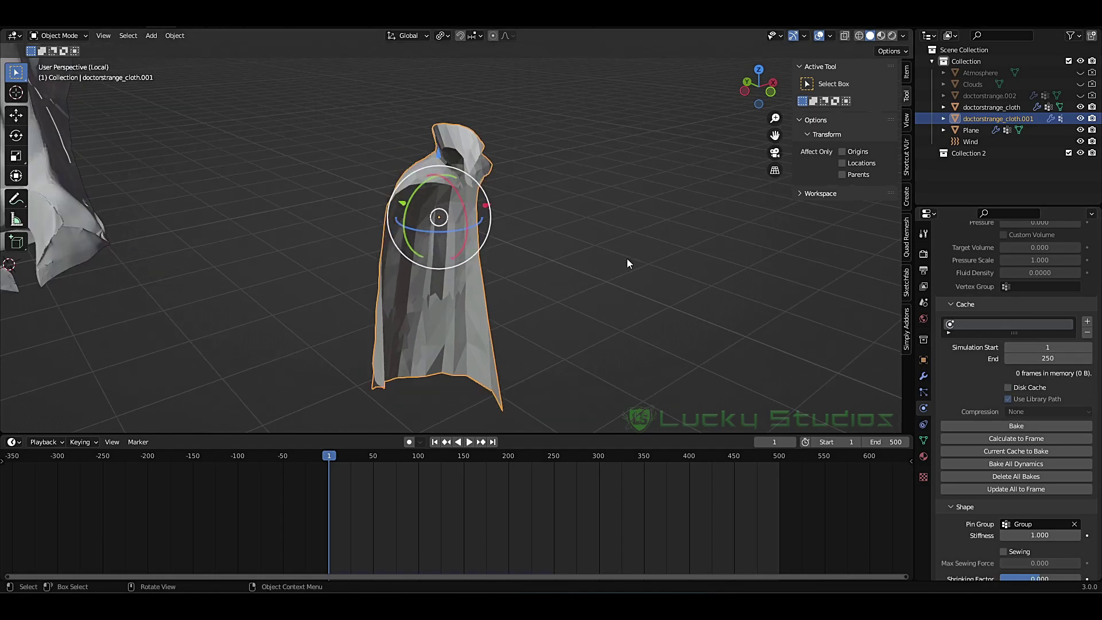
# Step: Play the opening frames of the cape simulation and examine how the cloth starts moving from its rest pose
pyautogui.press('space')
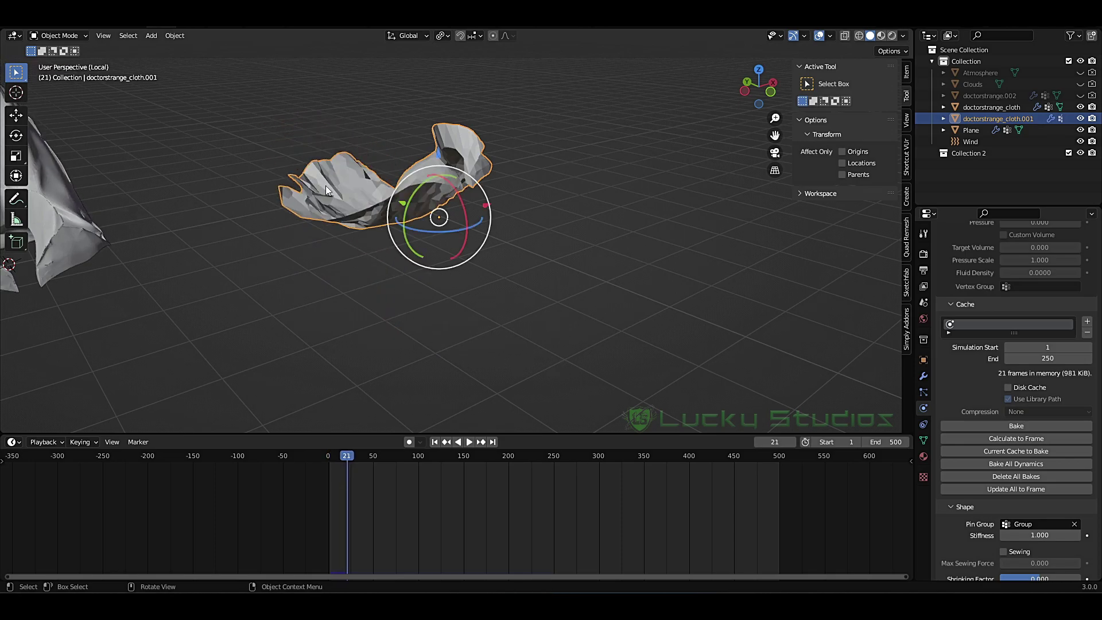
pyautogui.press('KP_Decimal')
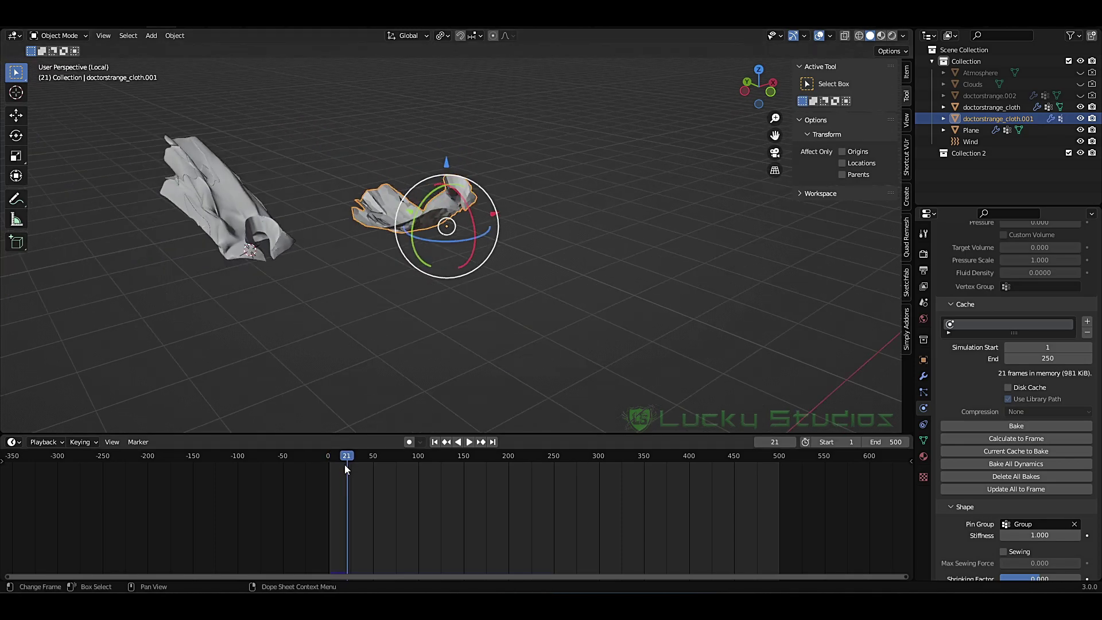
pyautogui.click(330, 455)
pyautogui.press('space')
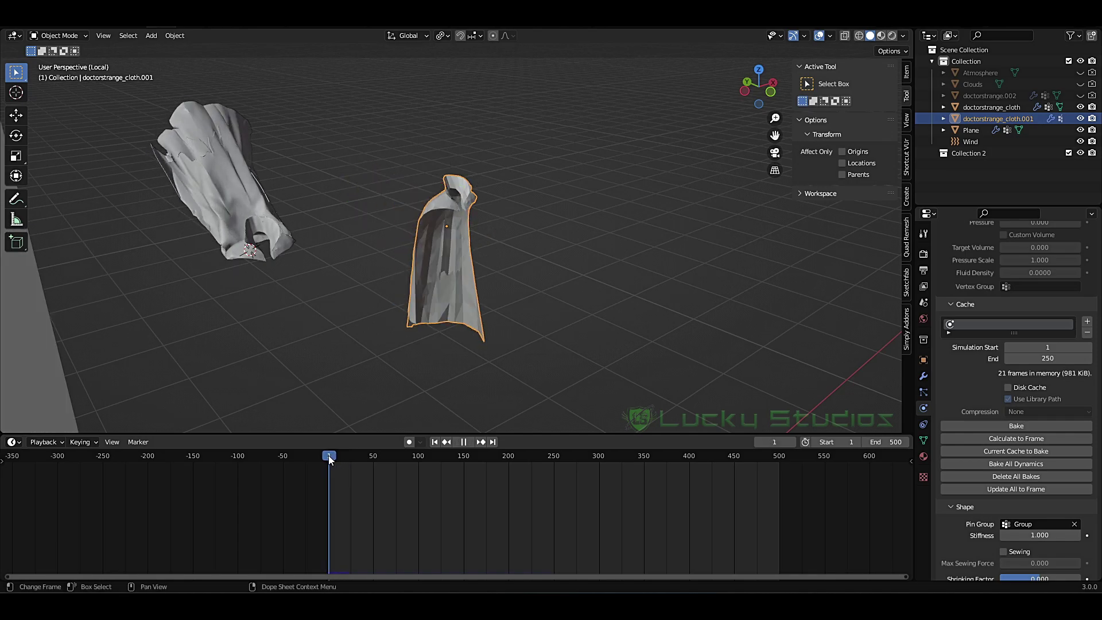
pyautogui.press('space')
pyautogui.moveTo(339, 353); pyautogui.dragTo(336, 249, button='middle')
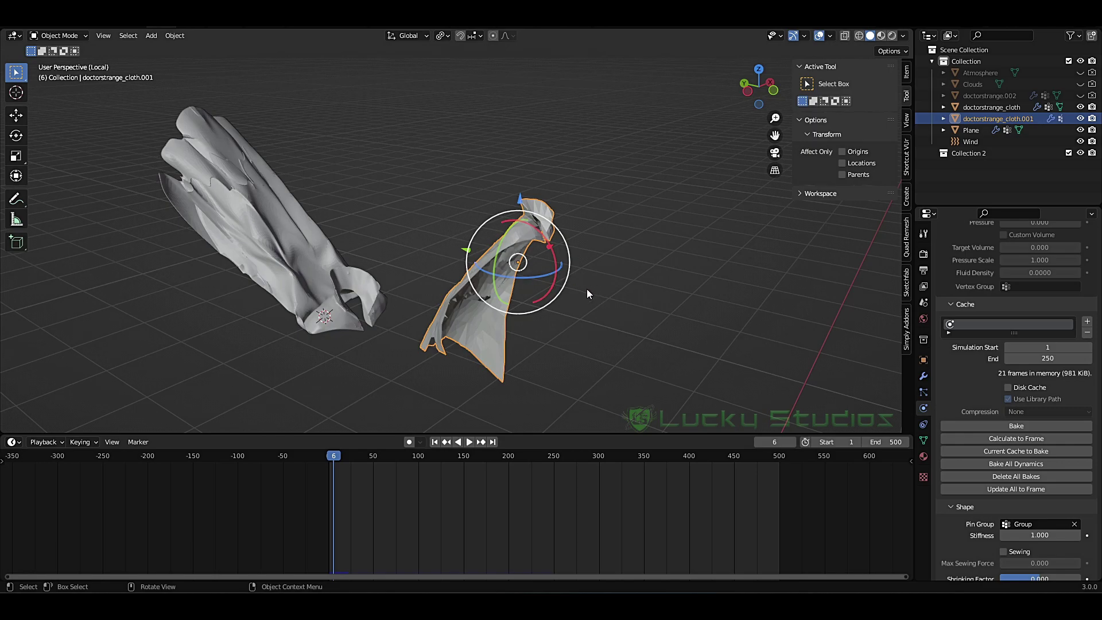
pyautogui.scroll(2, 587, 291)
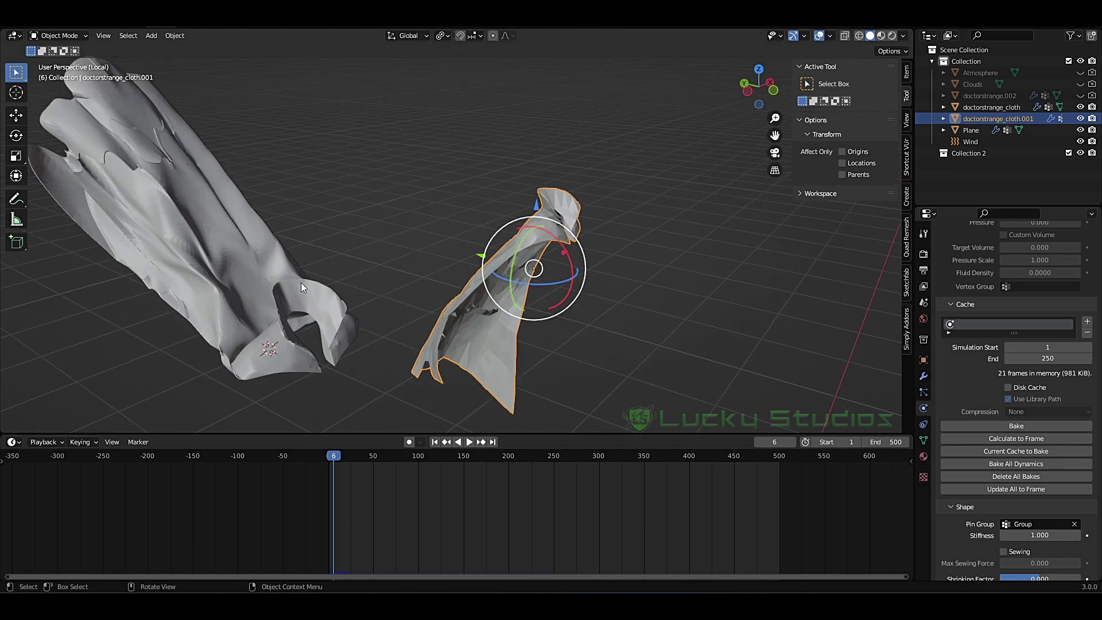
pyautogui.keyDown('shift'); pyautogui.moveTo(601, 296); pyautogui.dragTo(490, 297, button='middle'); pyautogui.keyUp('shift')
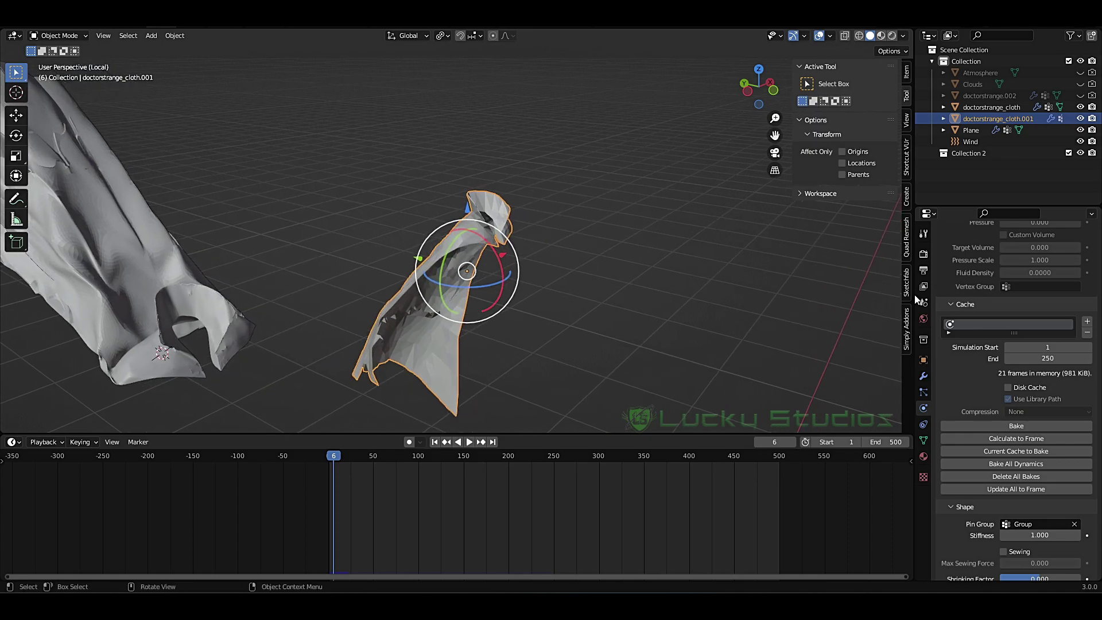
# Step: Set the cloth cache's Simulation Start to -50 and End to 100, and bake all dynamics from frame 1
pyautogui.click(1057, 348)
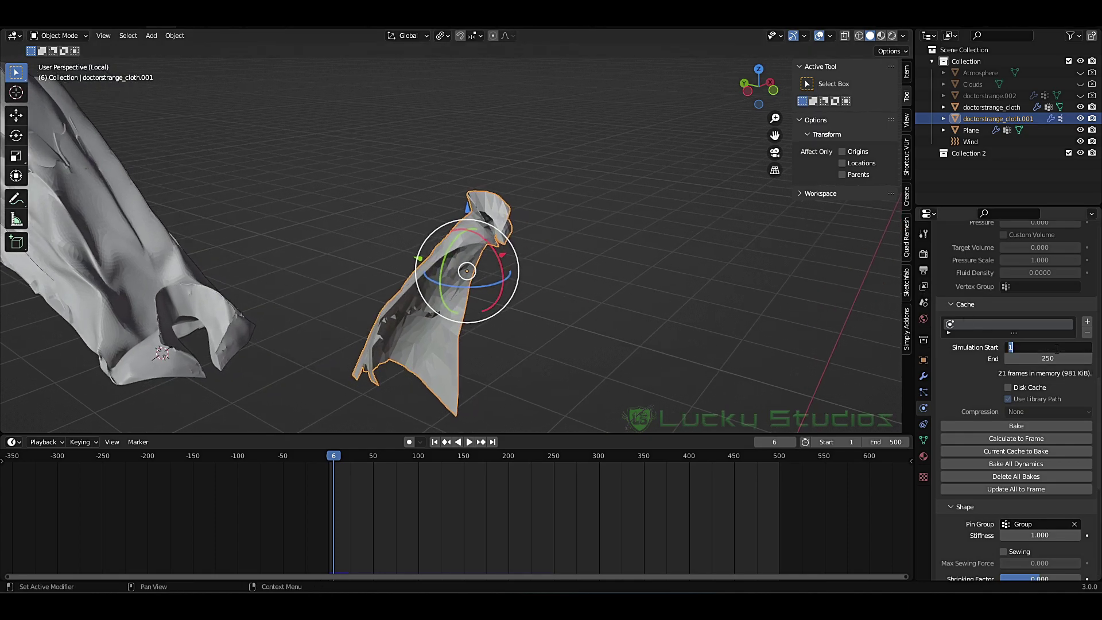
pyautogui.write('-50')
pyautogui.press('Return')
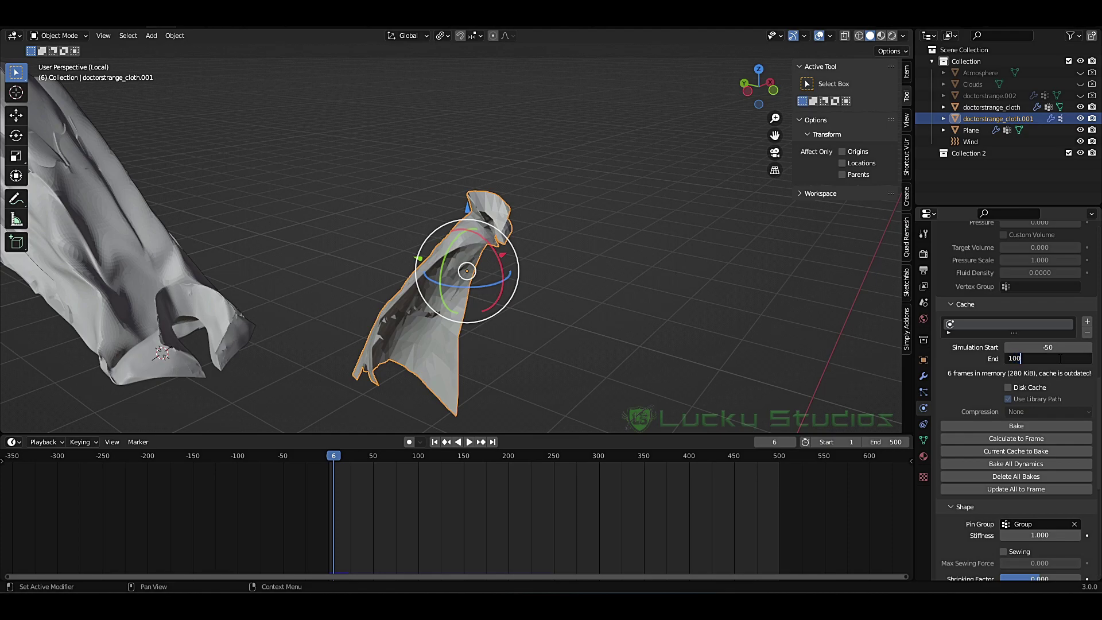
pyautogui.press('Return')
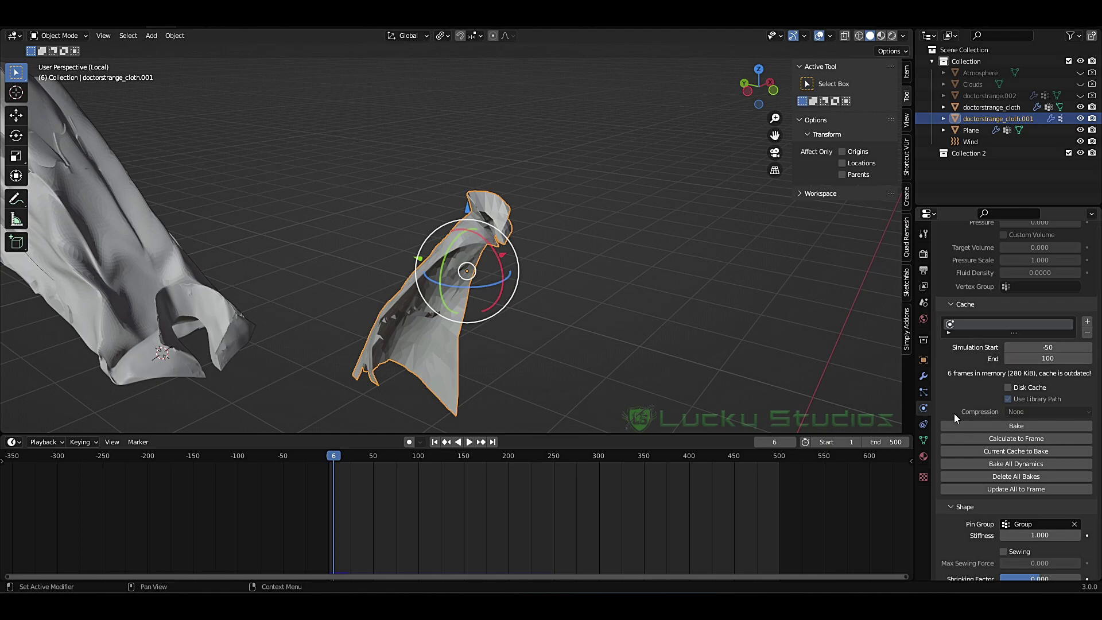
pyautogui.hotkey('shift', 'Left')
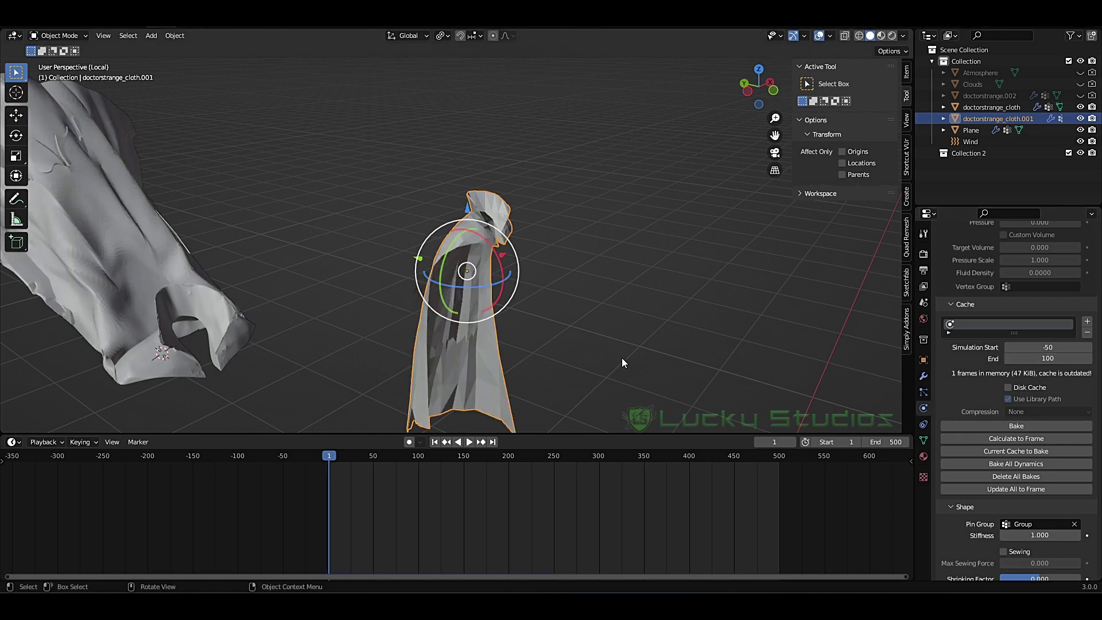
pyautogui.click(1005, 464)
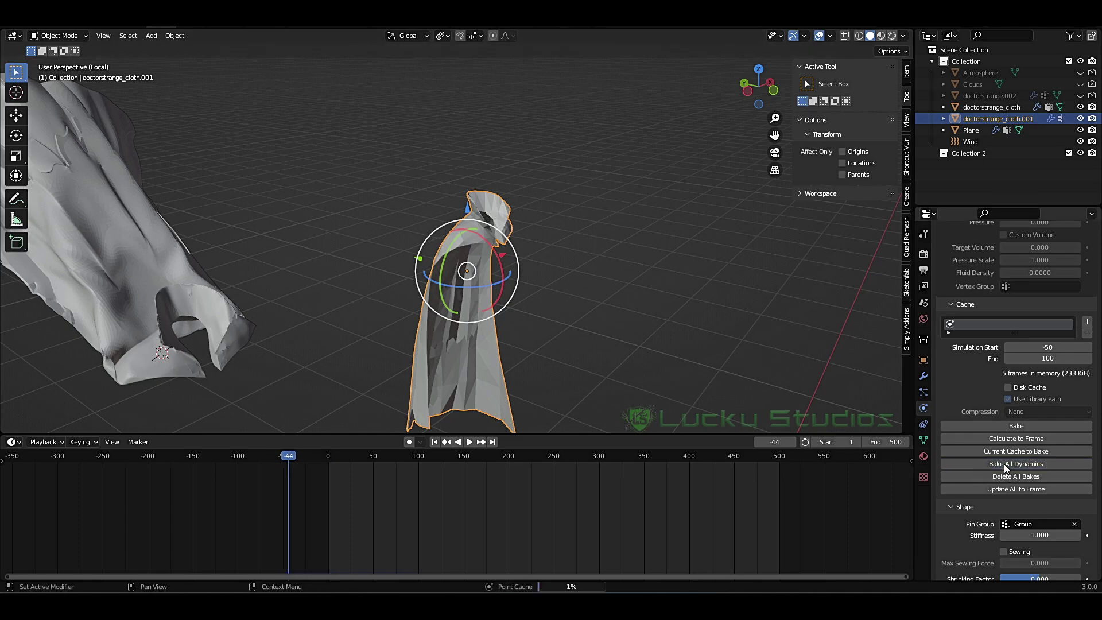
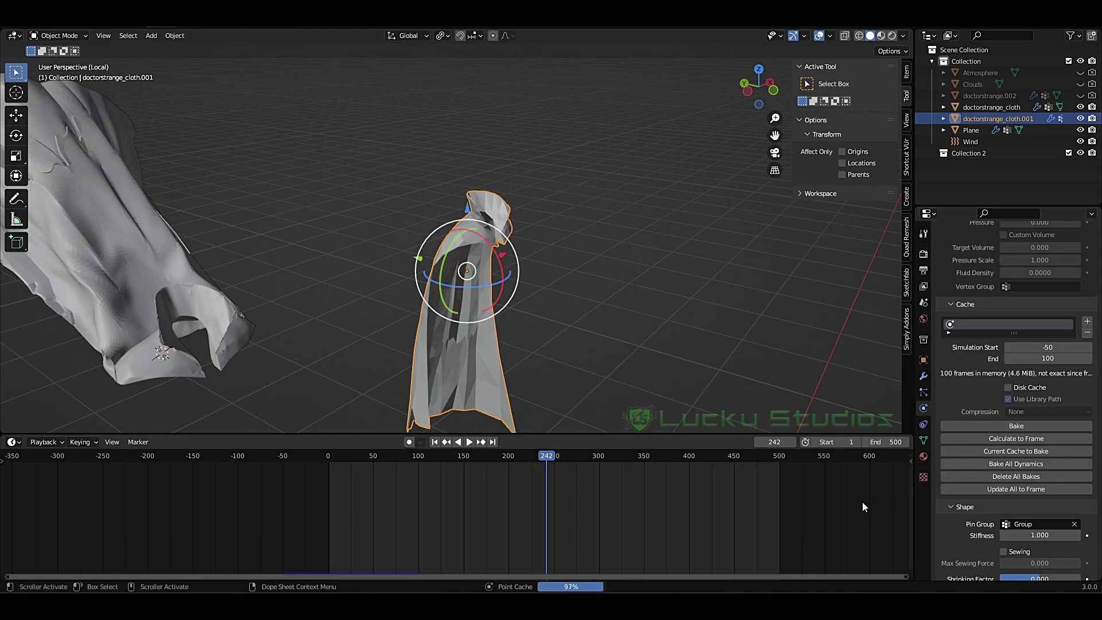
# Step: Play back the baked cape simulation from frame 1 and return to the first frame
pyautogui.keyDown('shift'); pyautogui.moveTo(578, 435); pyautogui.dragTo(451, 278, button='middle'); pyautogui.keyUp('shift')
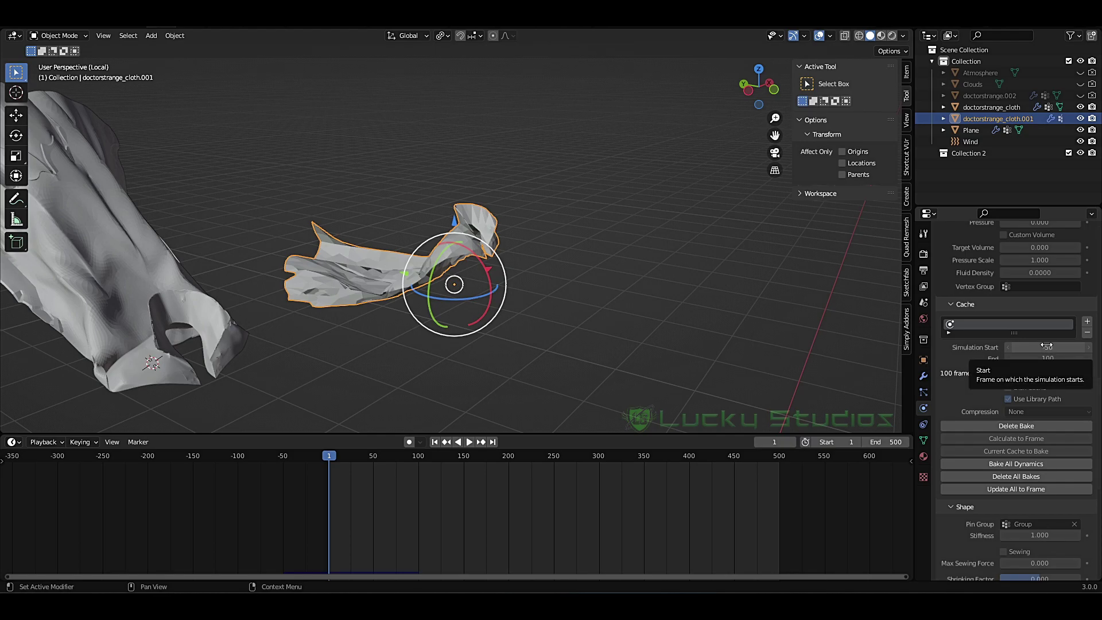
pyautogui.scroll(6, 1025, 443)
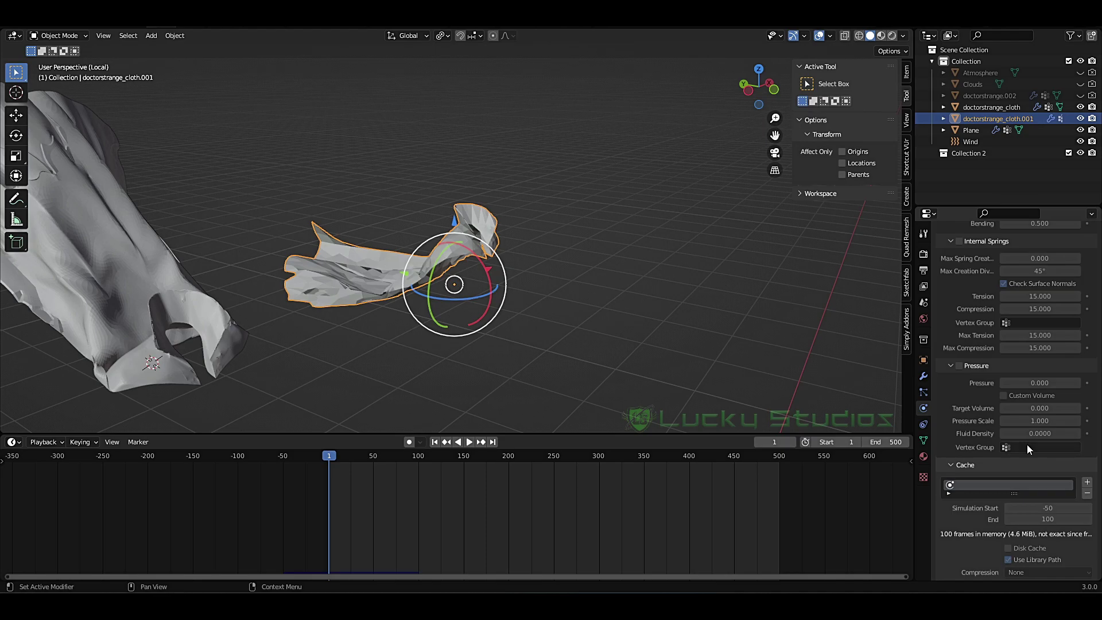
pyautogui.scroll(5, 1028, 443)
pyautogui.scroll(-5, 1042, 442)
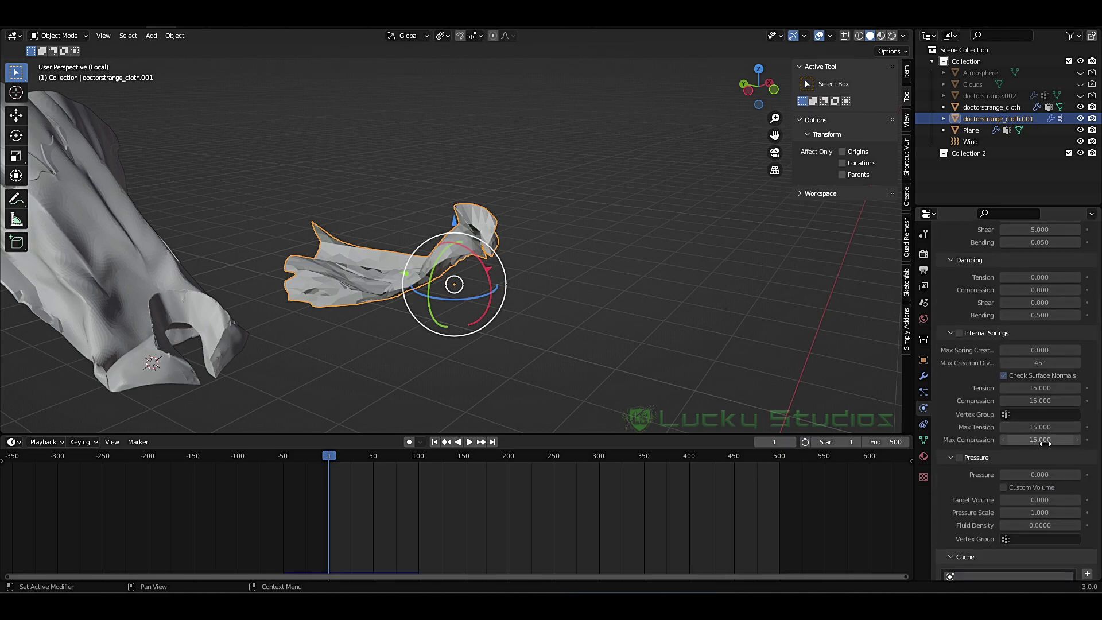
pyautogui.press('space')
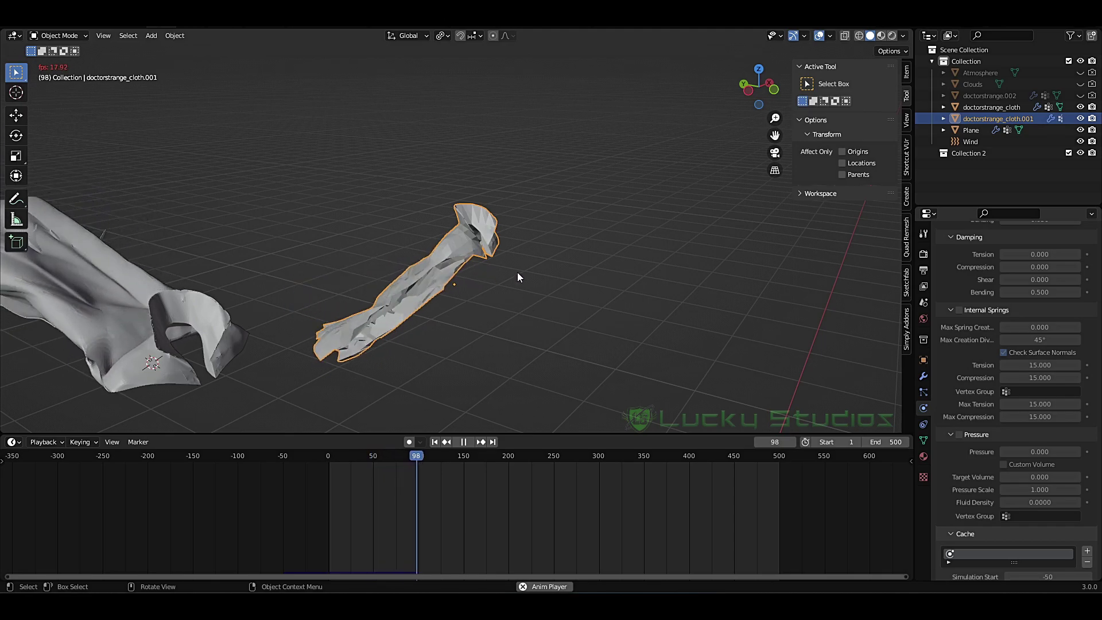
pyautogui.press('space')
pyautogui.hotkey('shift', 'Left')
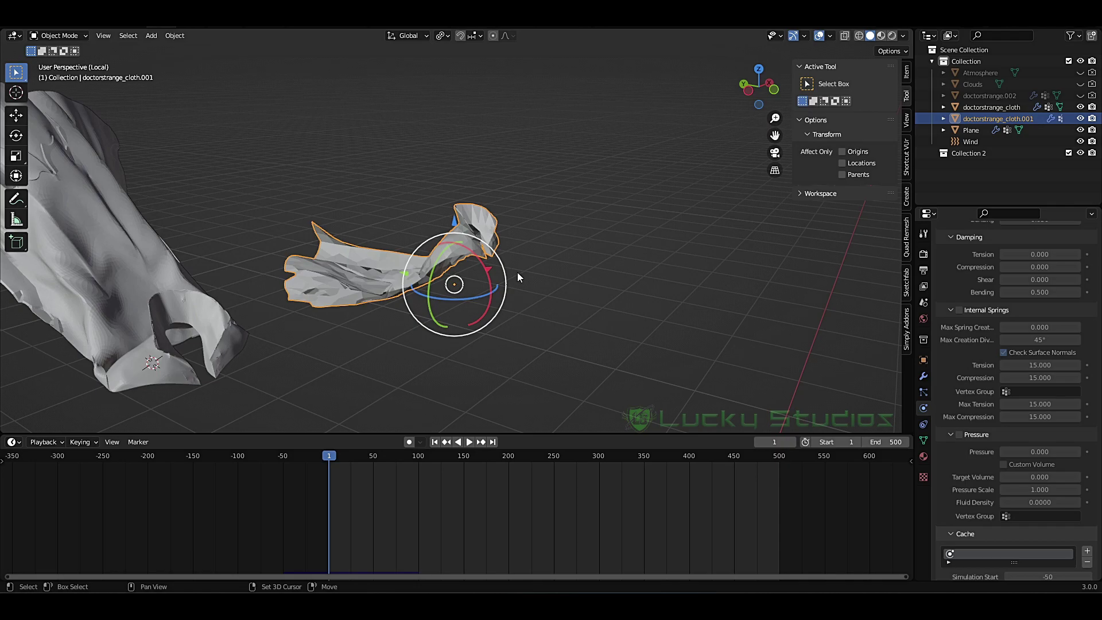
# Step: Delete all bakes from the cape's cloth cache
pyautogui.scroll(-10, 980, 359)
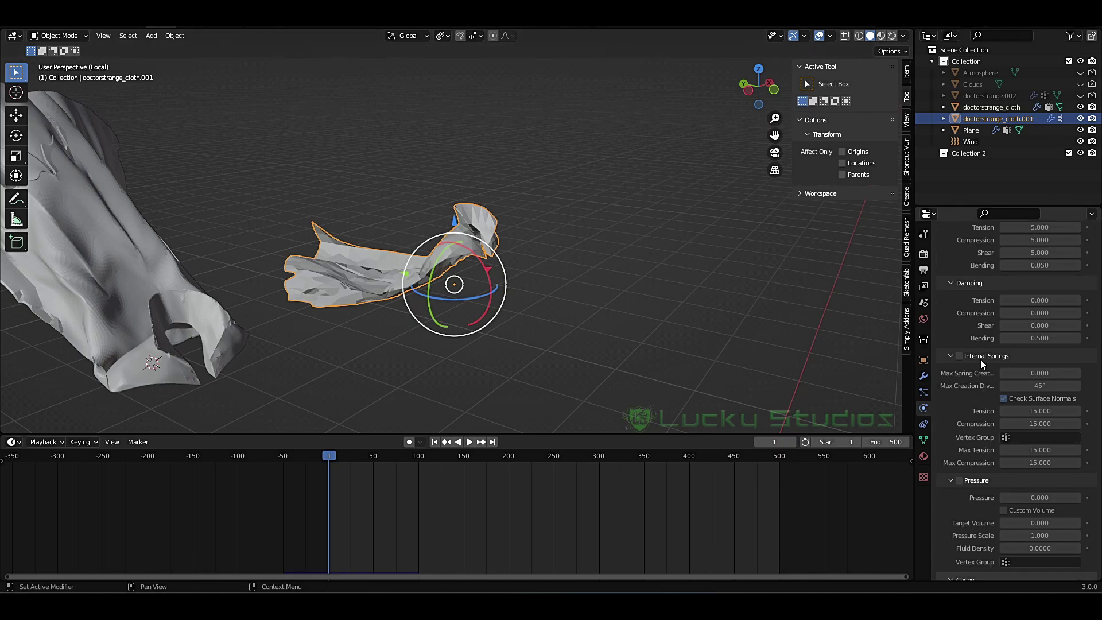
pyautogui.scroll(-5, 976, 360)
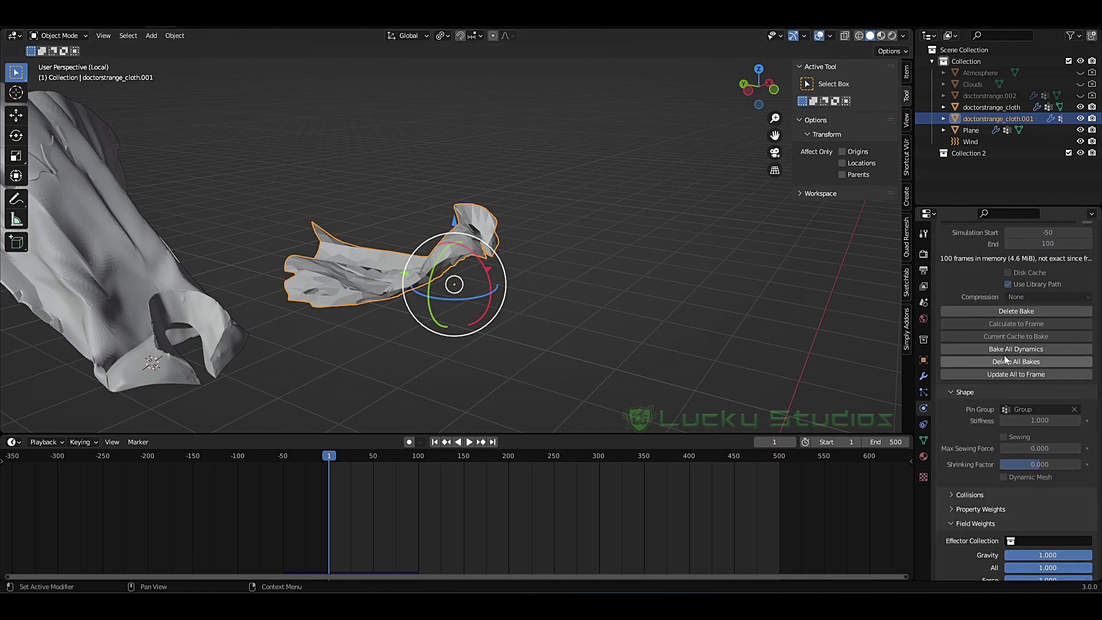
pyautogui.click(998, 361)
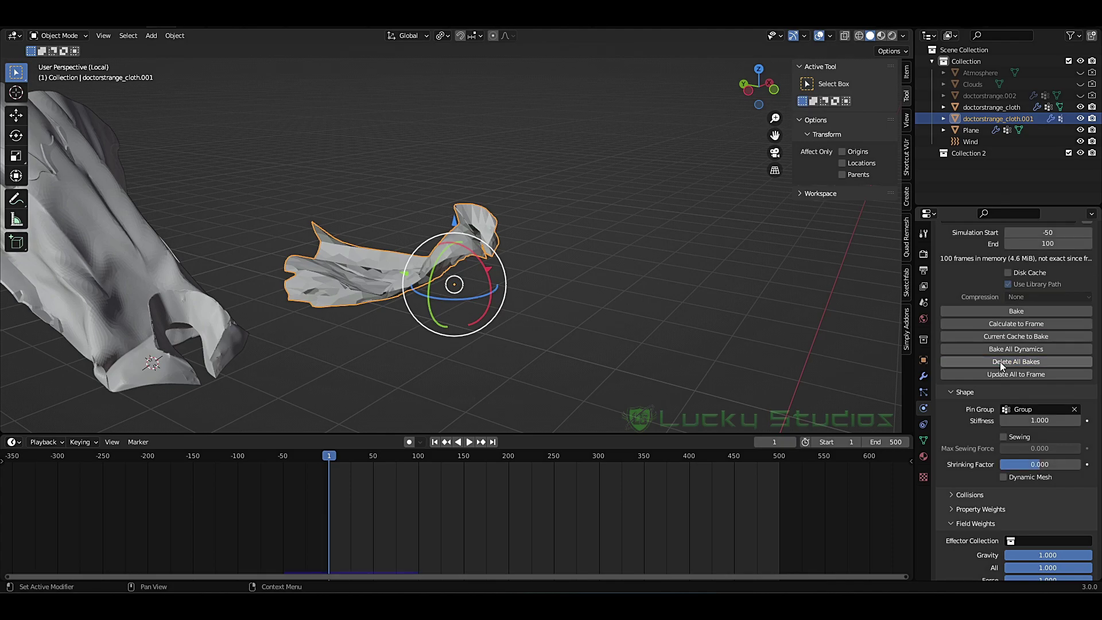
# Step: Double the Wind force field's strength to 30000
pyautogui.click(979, 141)
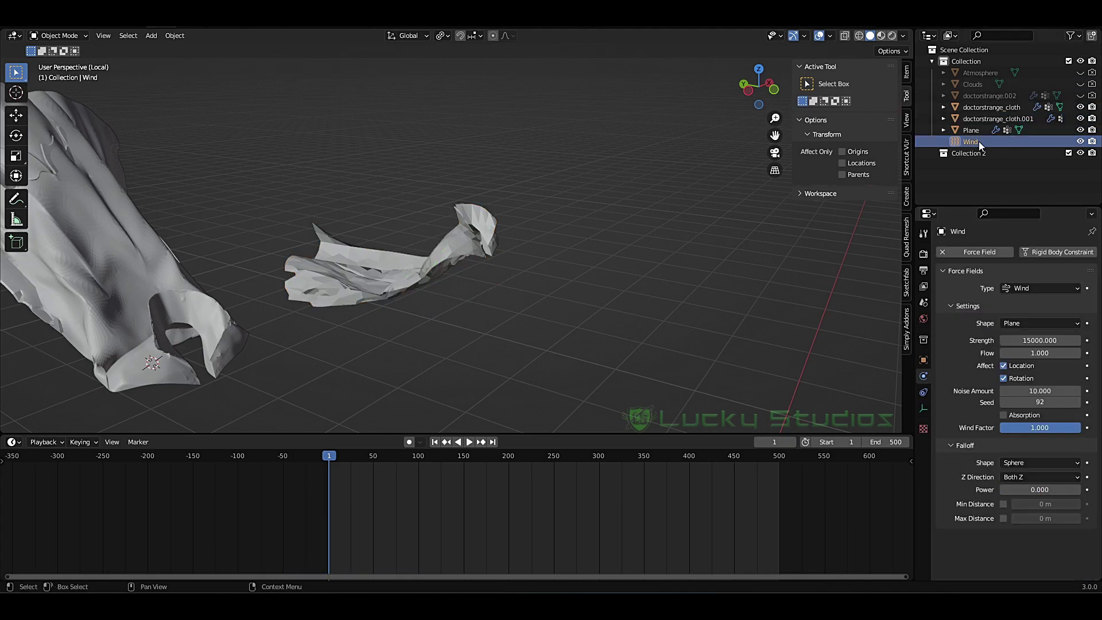
pyautogui.click(1030, 341)
pyautogui.click(1024, 340)
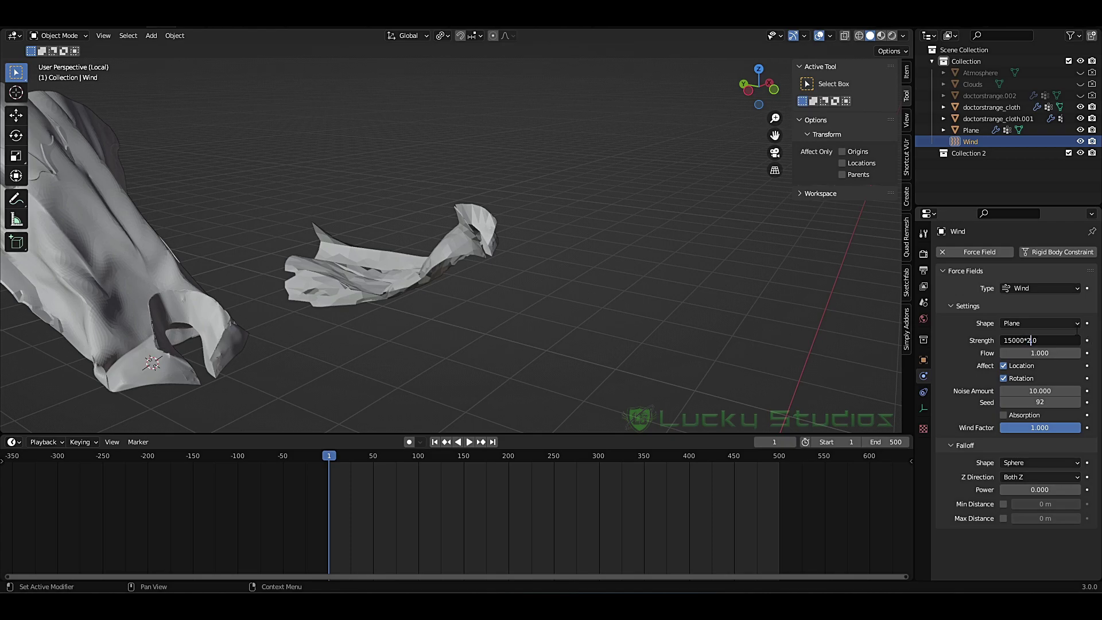
pyautogui.write('*2')
pyautogui.press('Return')
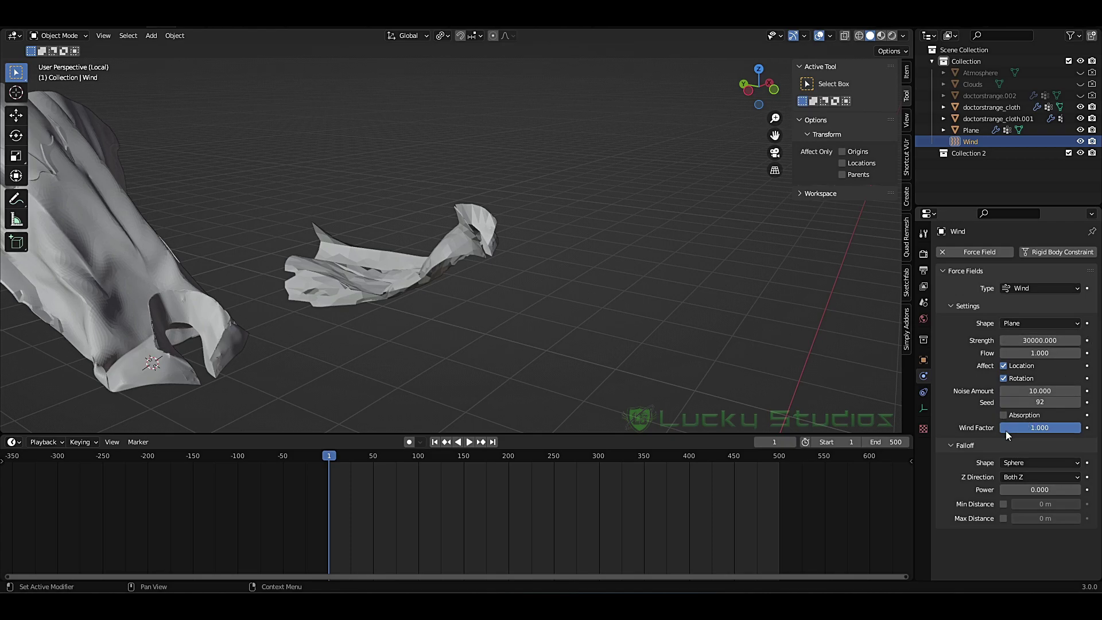
pyautogui.click(1031, 463)
pyautogui.click(1031, 459)
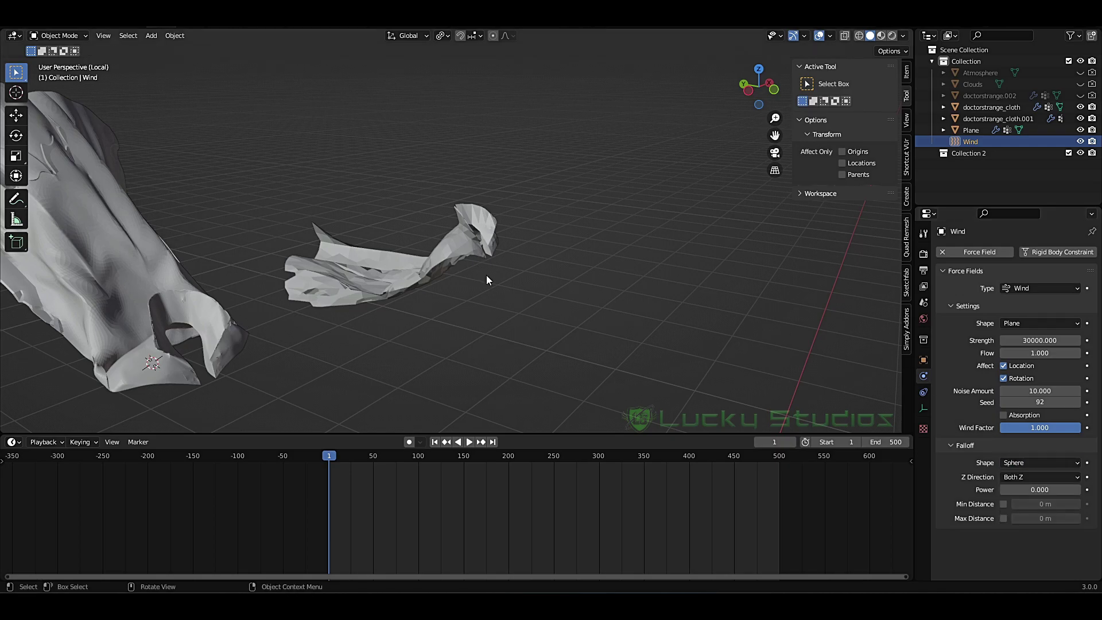
# Step: Bake all dynamics again for the duplicate cape with the stronger wind
pyautogui.click(976, 119)
pyautogui.scroll(-15, 965, 437)
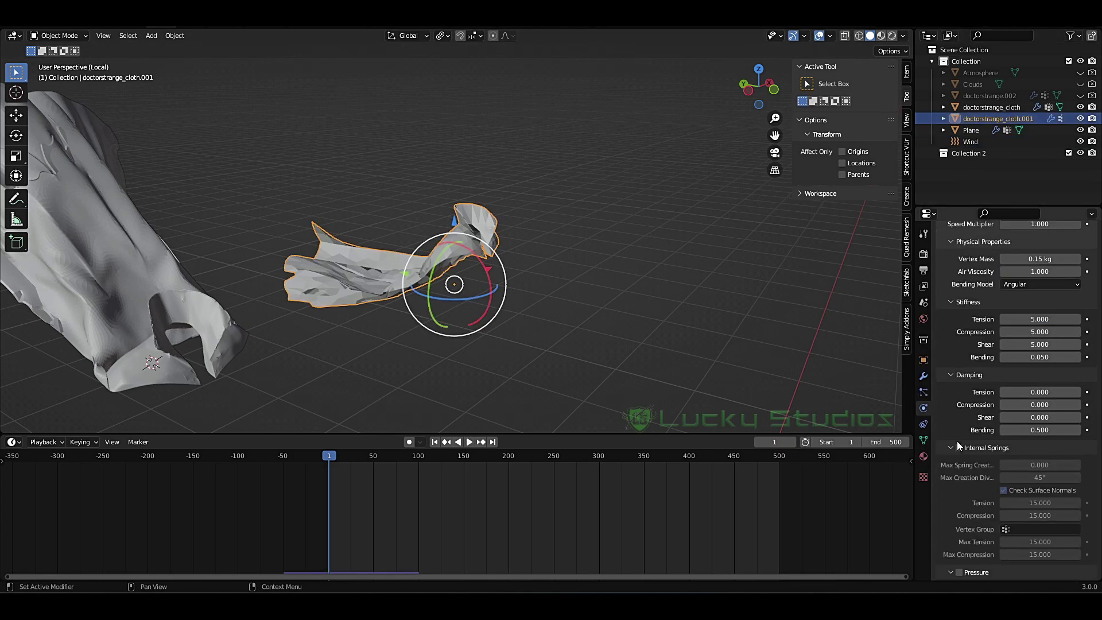
pyautogui.click(1016, 371)
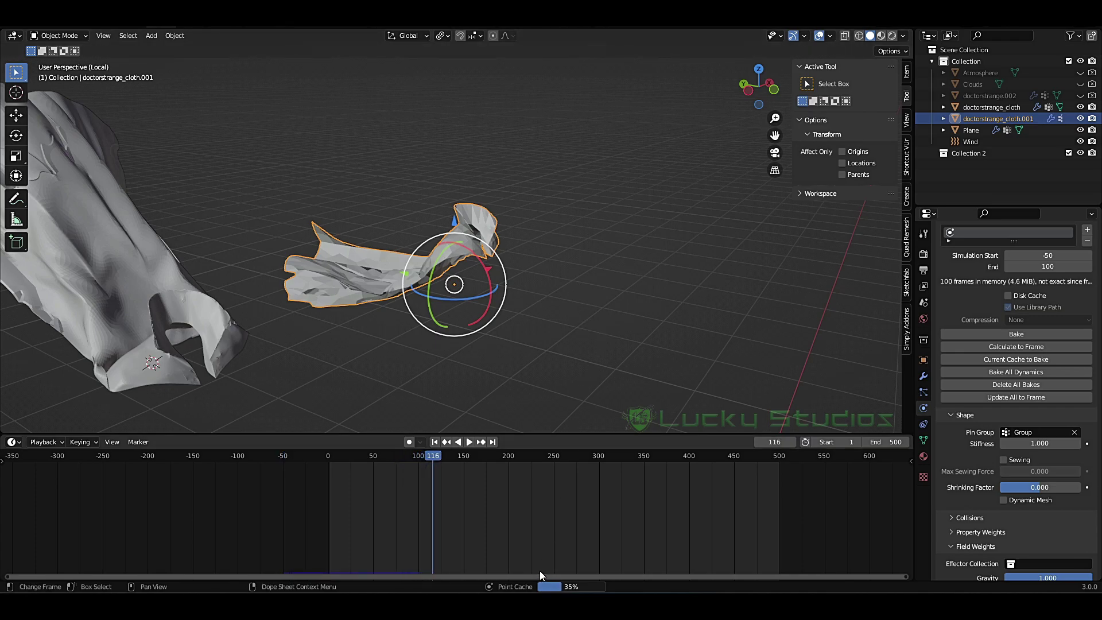
pyautogui.press('Escape')
pyautogui.scroll(3, 1044, 356)
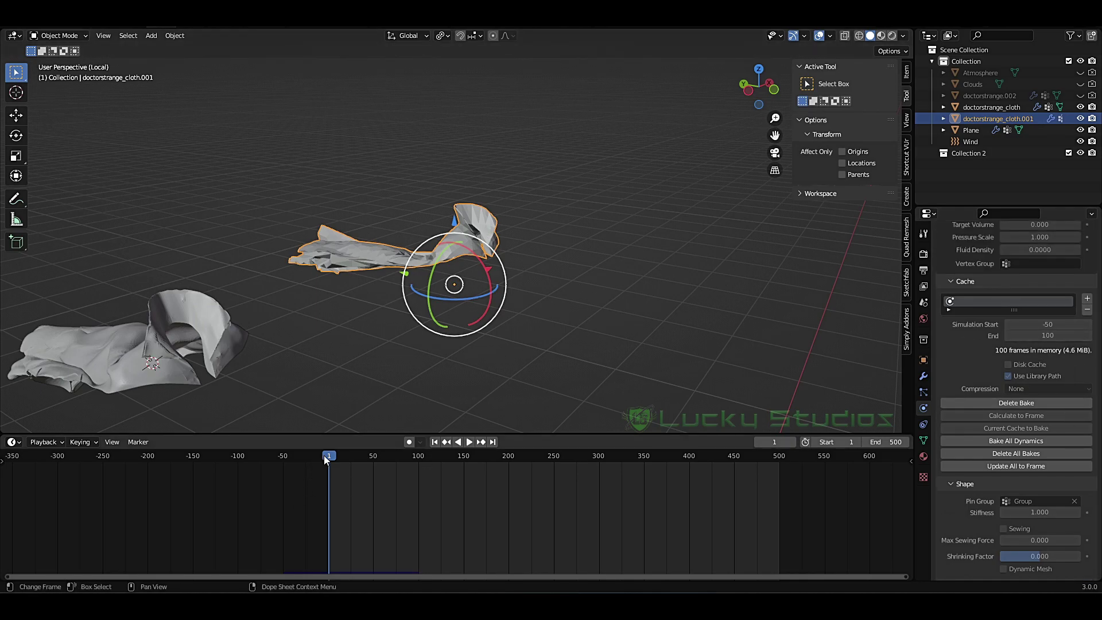
# Step: Scrub the timeline from frame 1 to frame 135 and examine both baked capes from another angle
pyautogui.moveTo(326, 460); pyautogui.dragTo(450, 425)
pyautogui.moveTo(427, 354); pyautogui.dragTo(453, 357, button='middle')
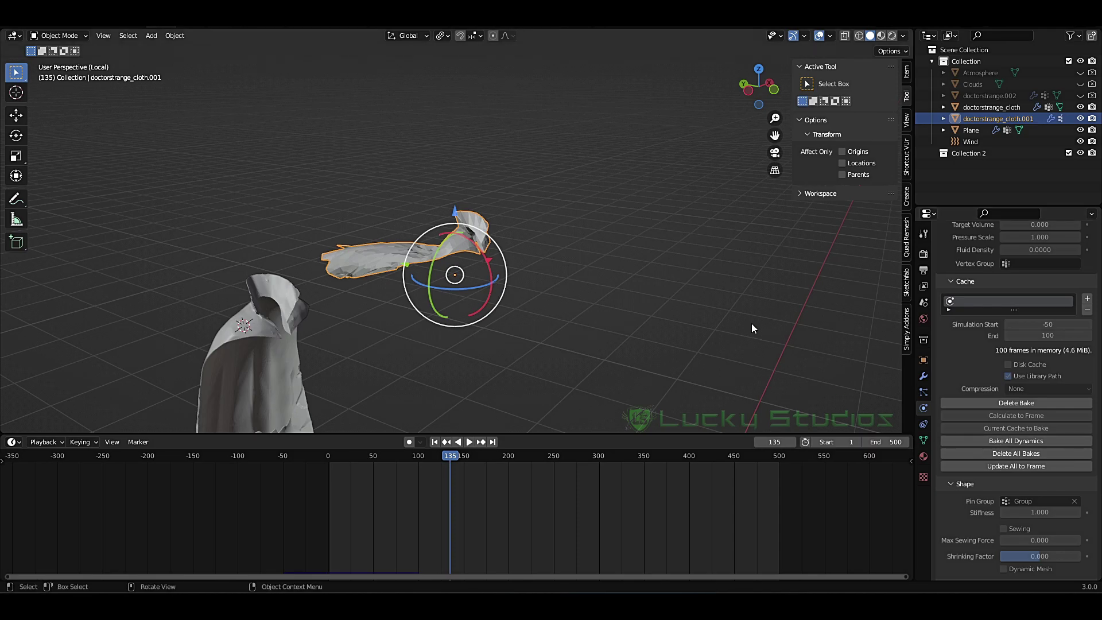
pyautogui.moveTo(571, 187); pyautogui.dragTo(588, 206, button='middle')
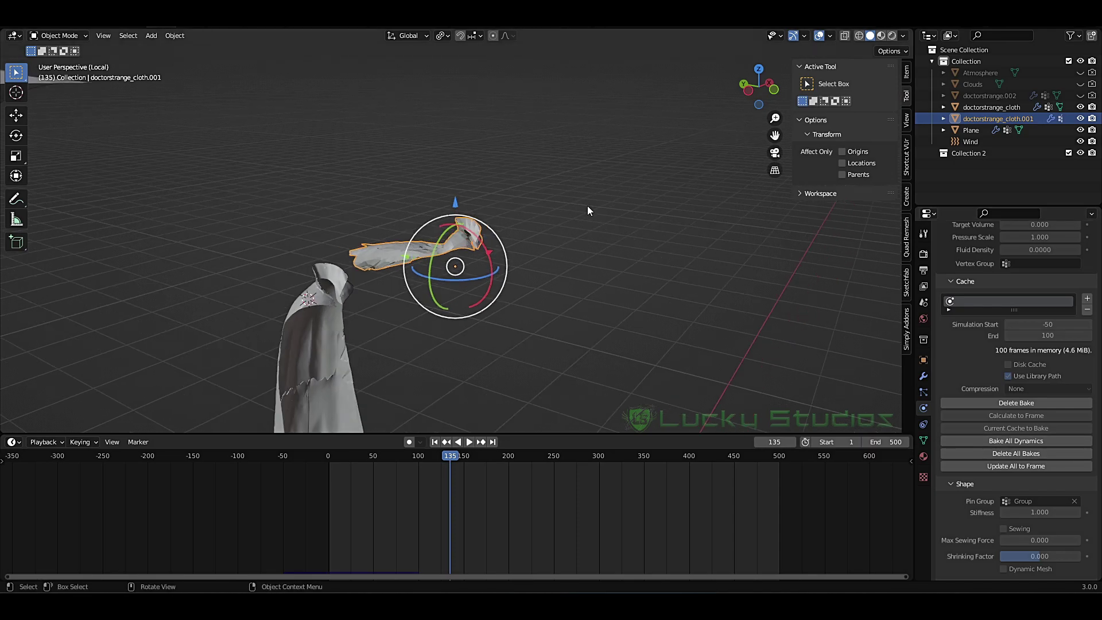
# Step: Delete the original doctorstrange_cloth cape, keeping only the duplicate, and return to frame 1
pyautogui.click(322, 329)
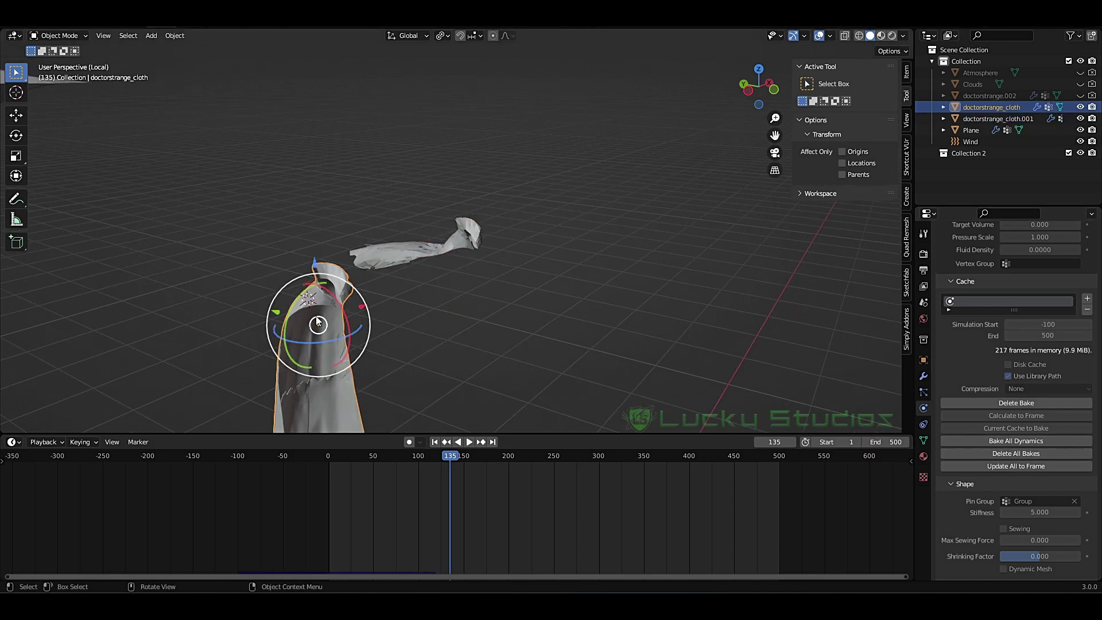
pyautogui.scroll(-2, 964, 339)
pyautogui.scroll(3, 1010, 350)
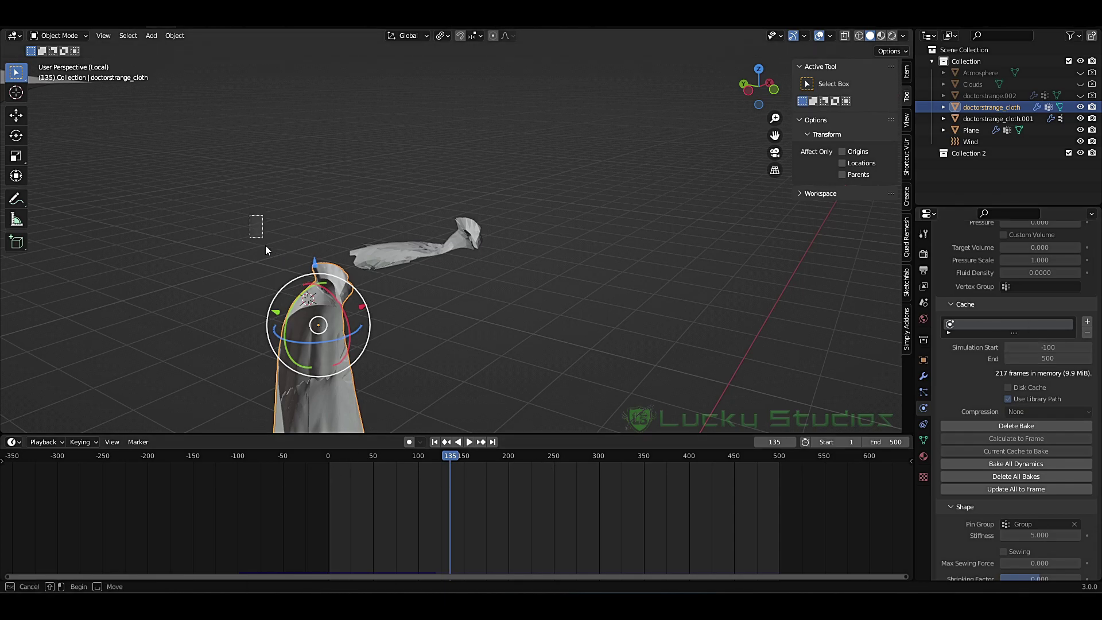
pyautogui.press('Delete')
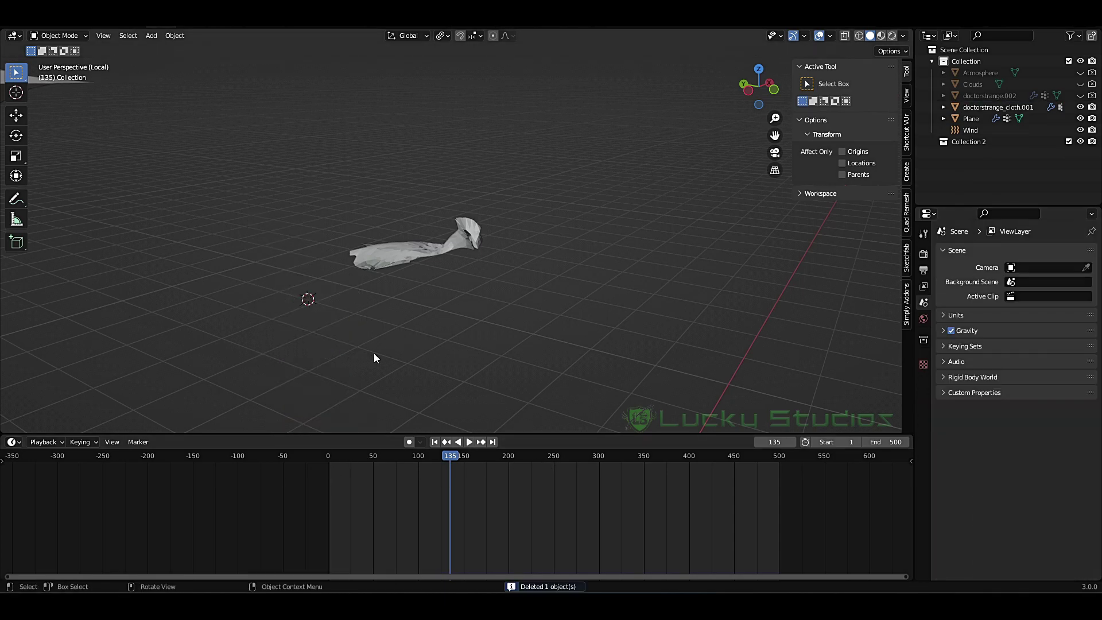
pyautogui.hotkey('shift', 'Left')
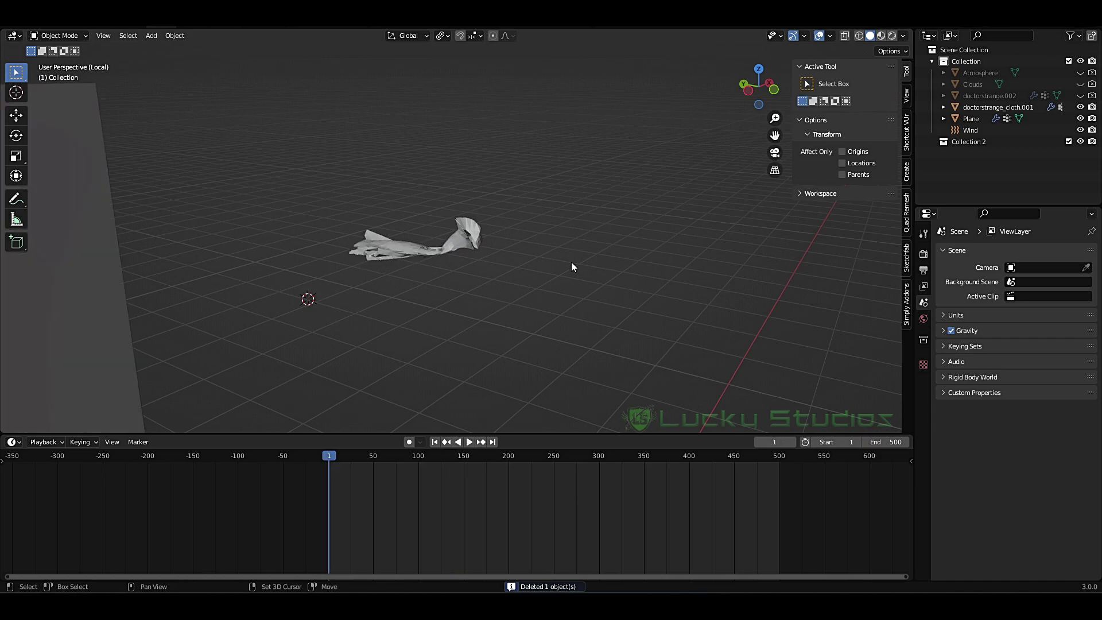
# Step: Delete all bakes from the remaining cape's cloth cache and bake all dynamics again
pyautogui.click(459, 247)
pyautogui.scroll(-15, 1017, 449)
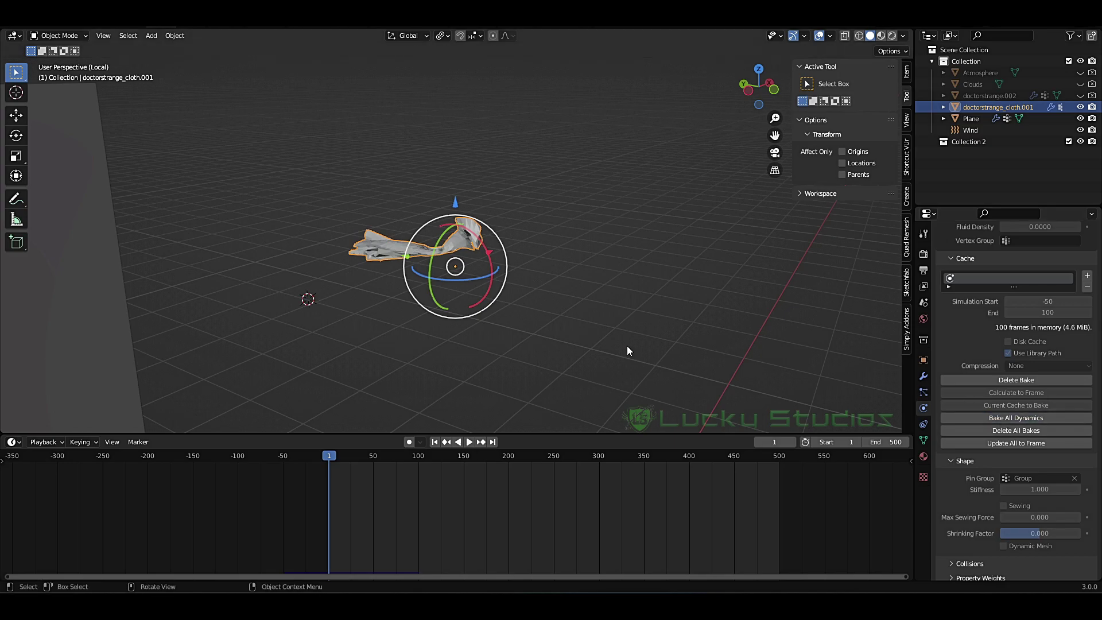
pyautogui.scroll(4, 618, 327)
pyautogui.click(1039, 432)
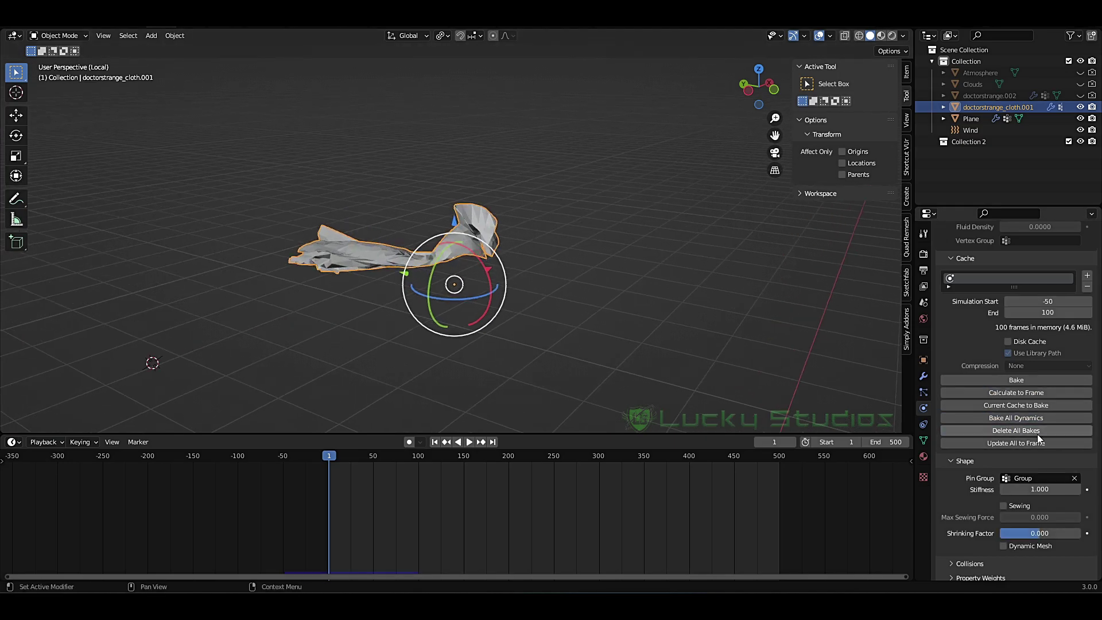
pyautogui.click(1028, 418)
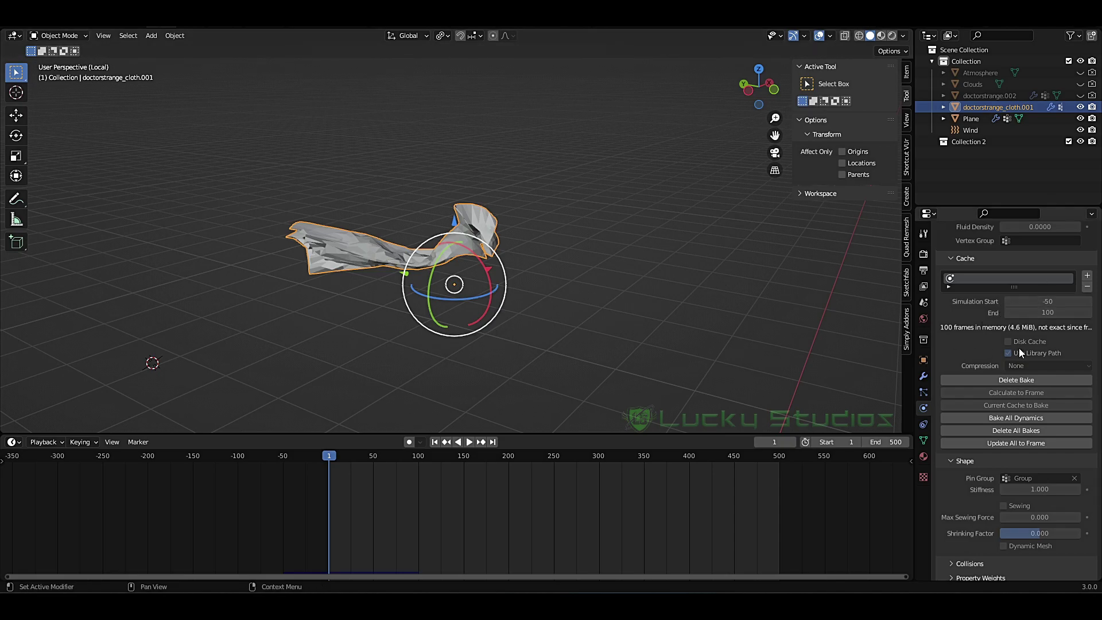
pyautogui.click(1011, 418)
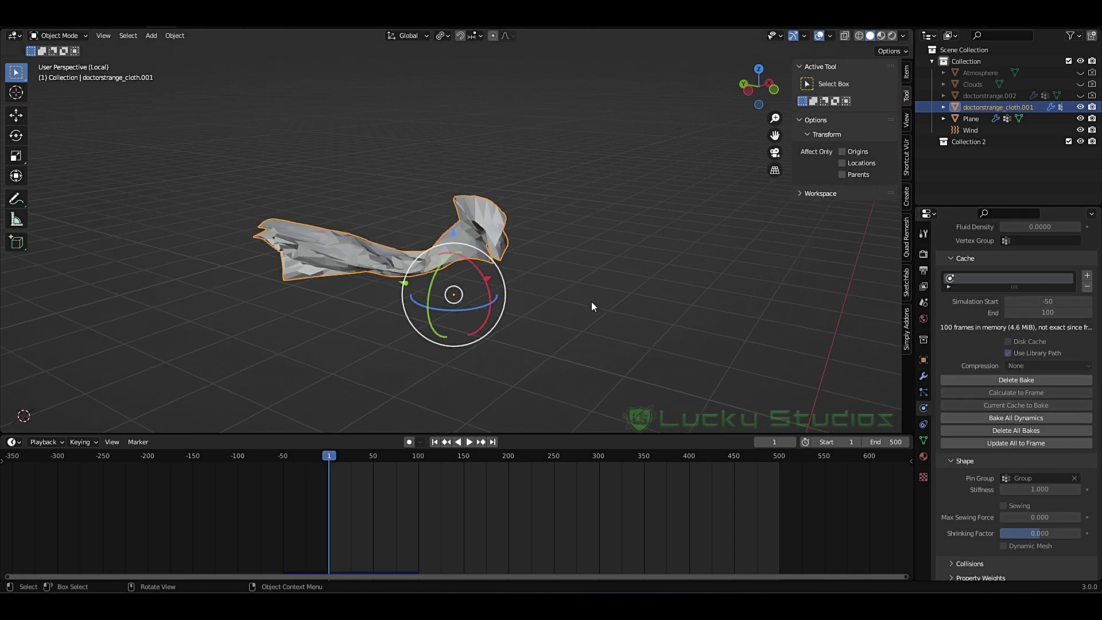
# Step: Play back the baked cape from different angles to examine its motion, and return to frame 1
pyautogui.moveTo(594, 329); pyautogui.dragTo(581, 337, button='middle')
pyautogui.press('space')
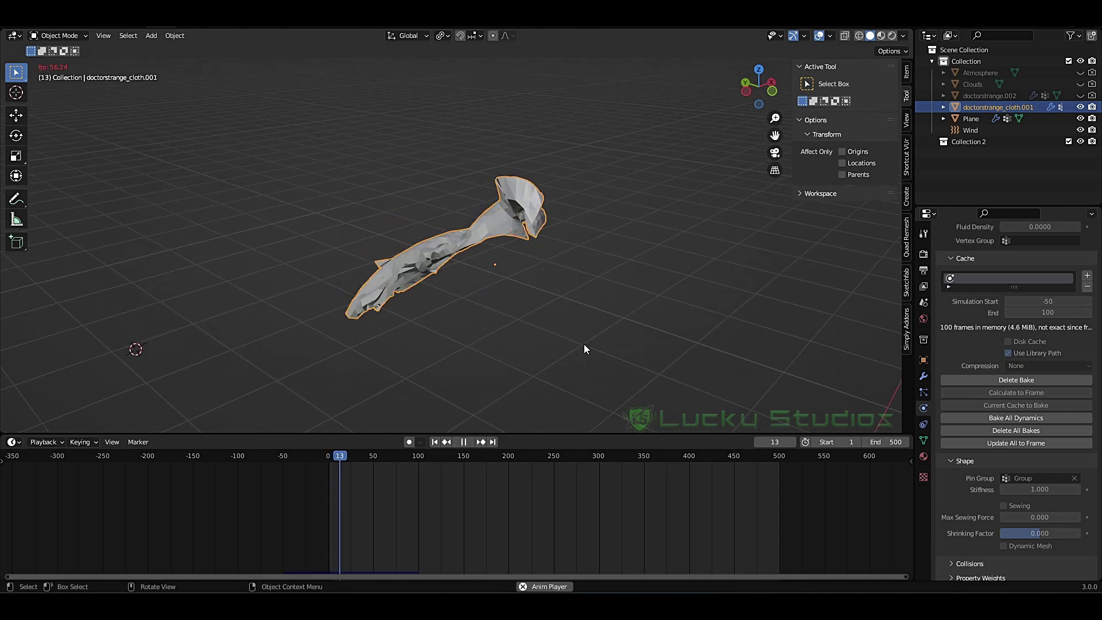
pyautogui.press('KP_Divide')
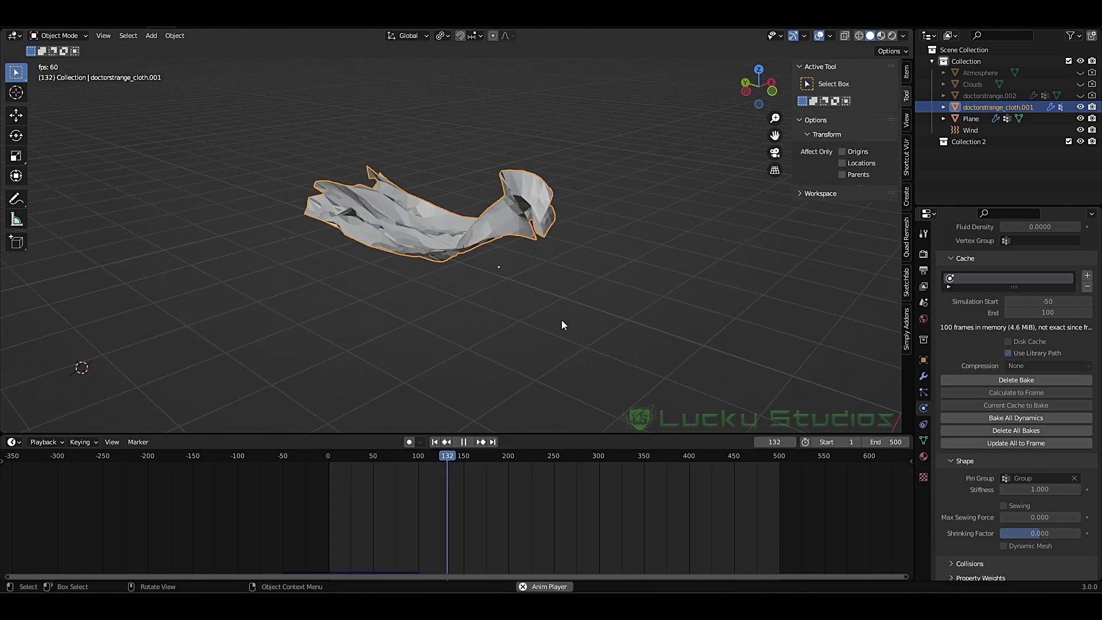
pyautogui.press('space')
pyautogui.hotkey('shift', 'Left')
pyautogui.press('space')
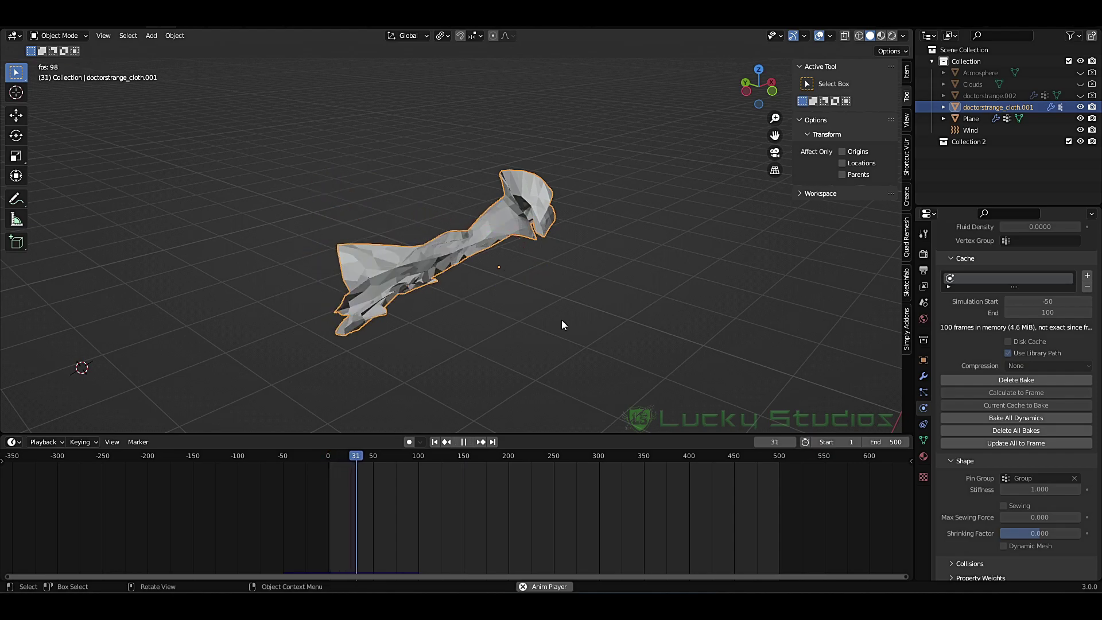
pyautogui.moveTo(562, 327); pyautogui.dragTo(551, 408, button='middle')
pyautogui.hotkey('shift', 'Left')
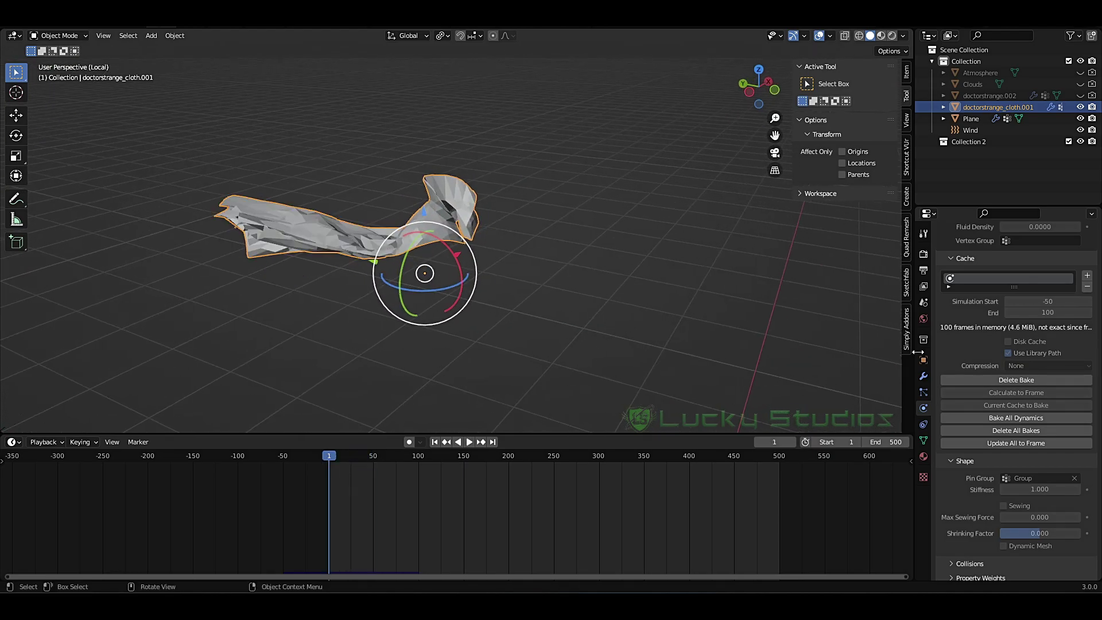
# Step: Set the Wind force field's strength to 10000 and return to frame 1 after a brief playback
pyautogui.click(985, 128)
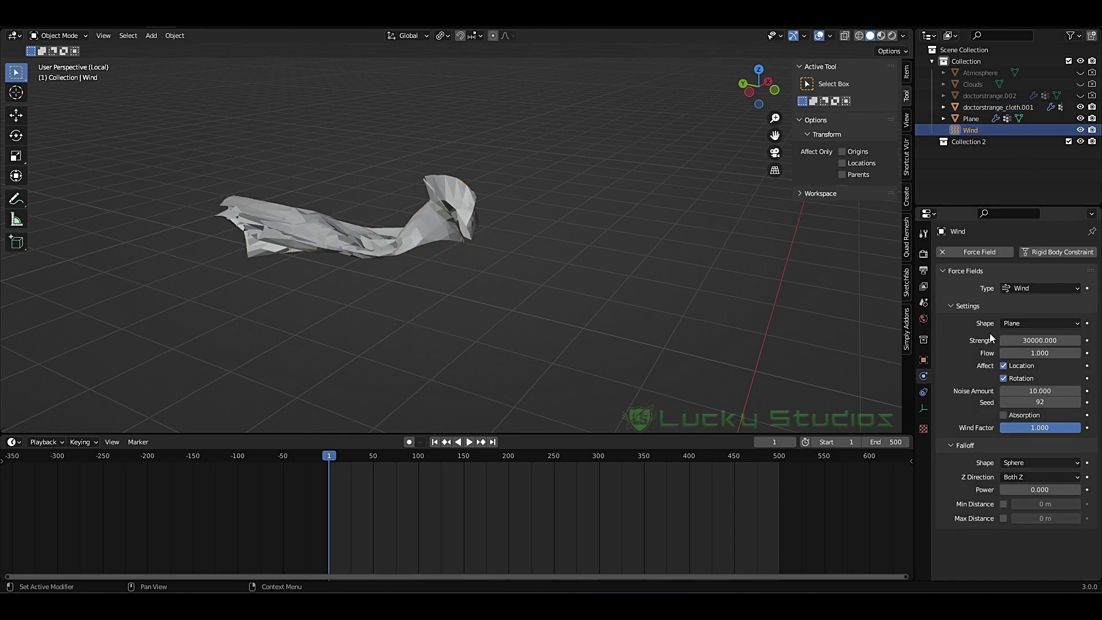
pyautogui.click(1034, 340)
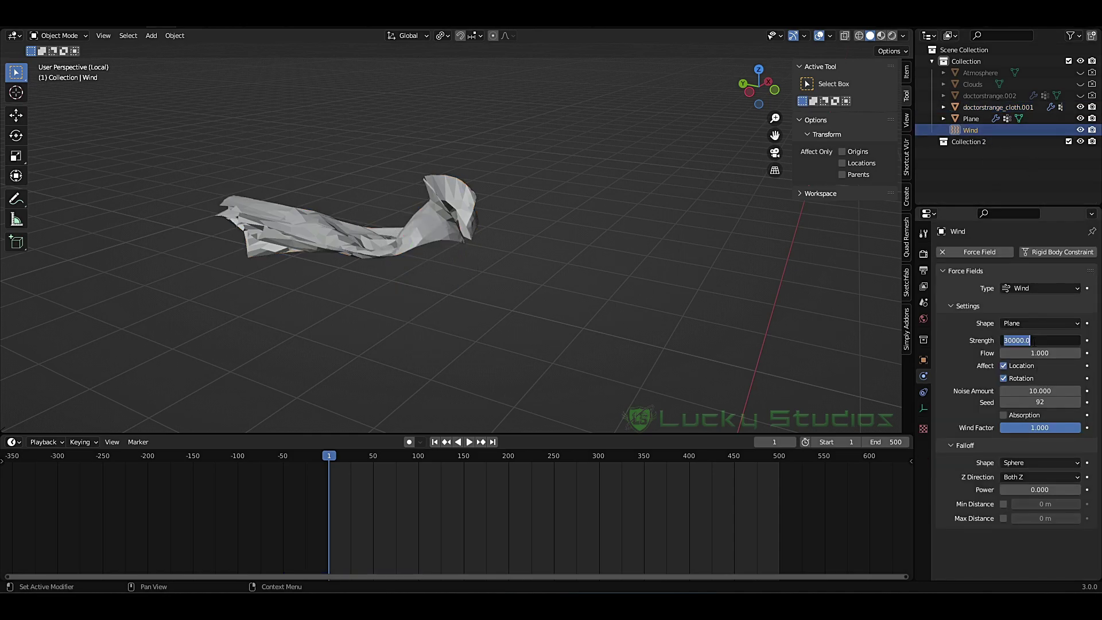
pyautogui.write('10000')
pyautogui.press('Return')
pyautogui.press('space')
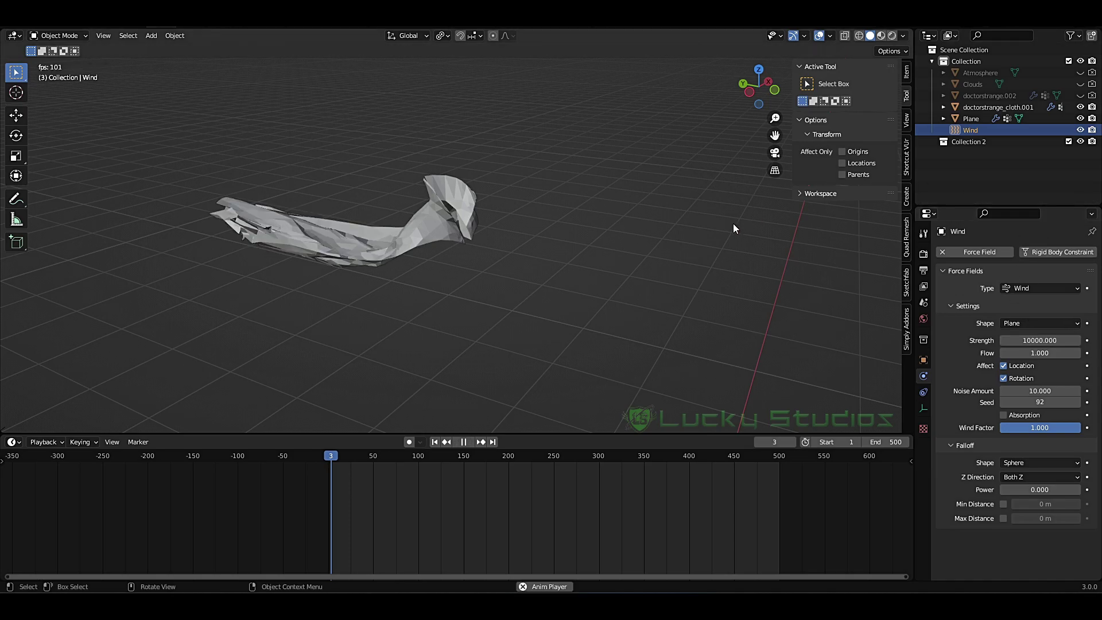
pyautogui.press('space')
pyautogui.hotkey('shift', 'Left')
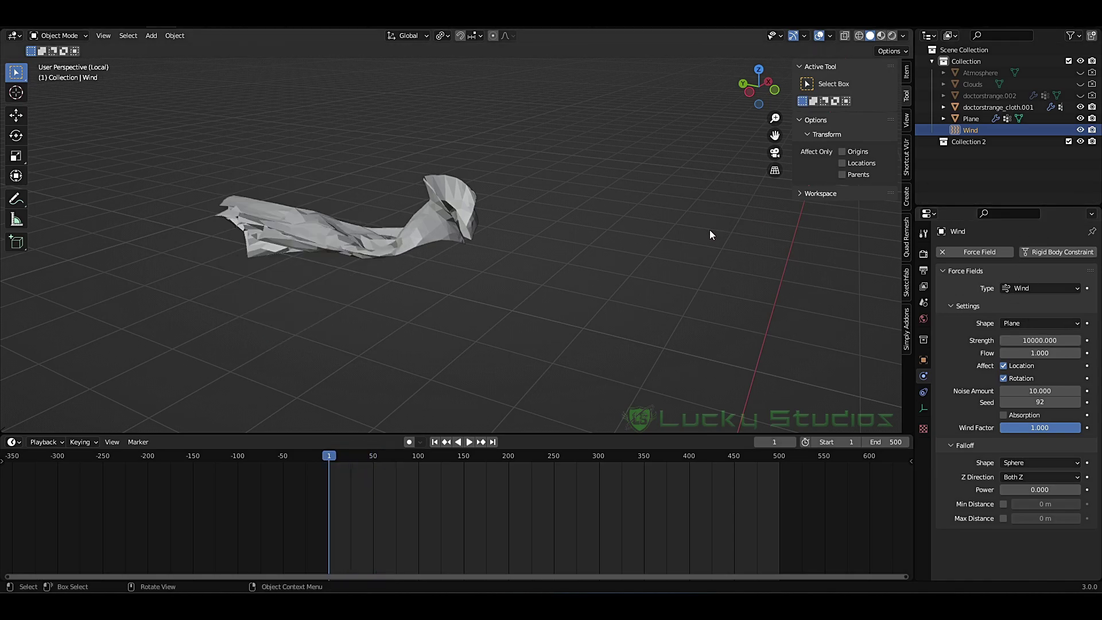
# Step: Clear the cape's bakes, rebake all dynamics with the weaker wind and play back the result
pyautogui.click(989, 108)
pyautogui.scroll(-15, 992, 438)
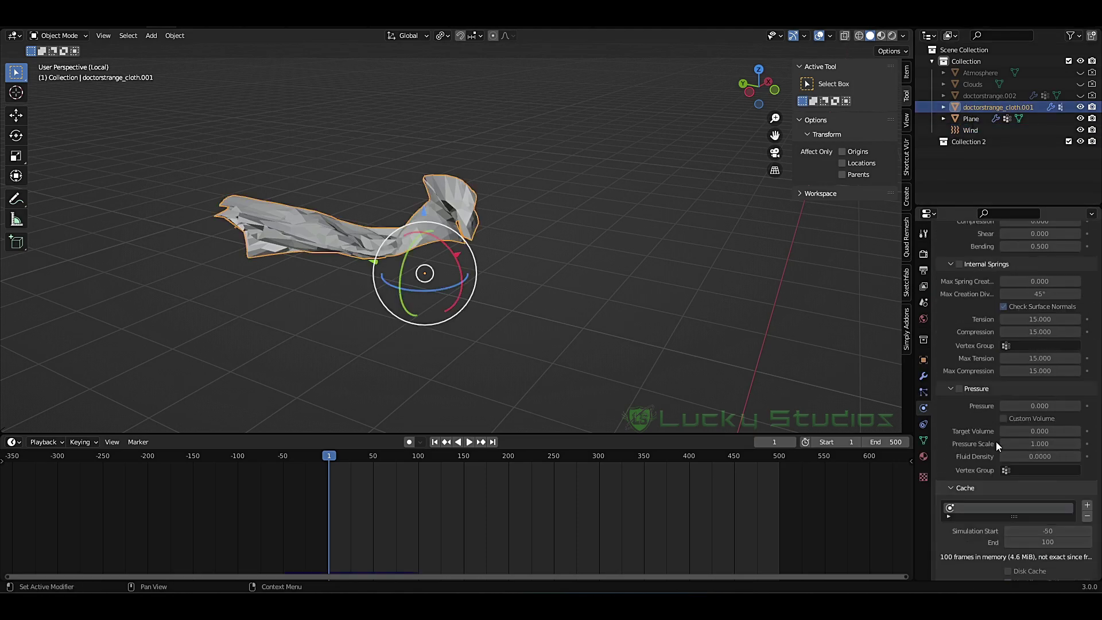
pyautogui.click(1020, 430)
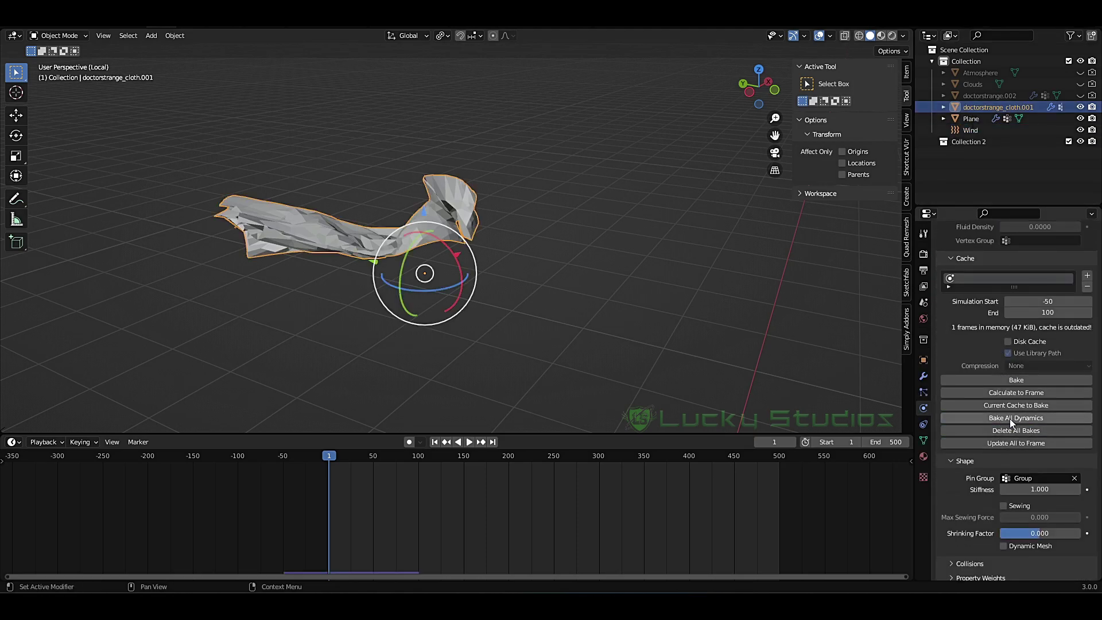
pyautogui.click(1011, 418)
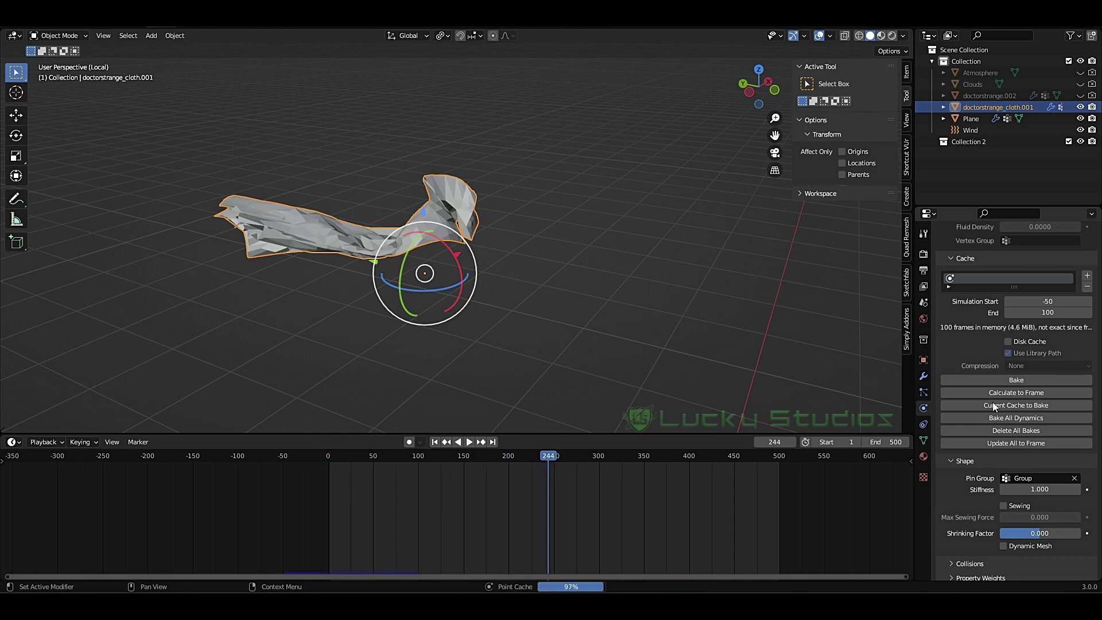
pyautogui.press('space')
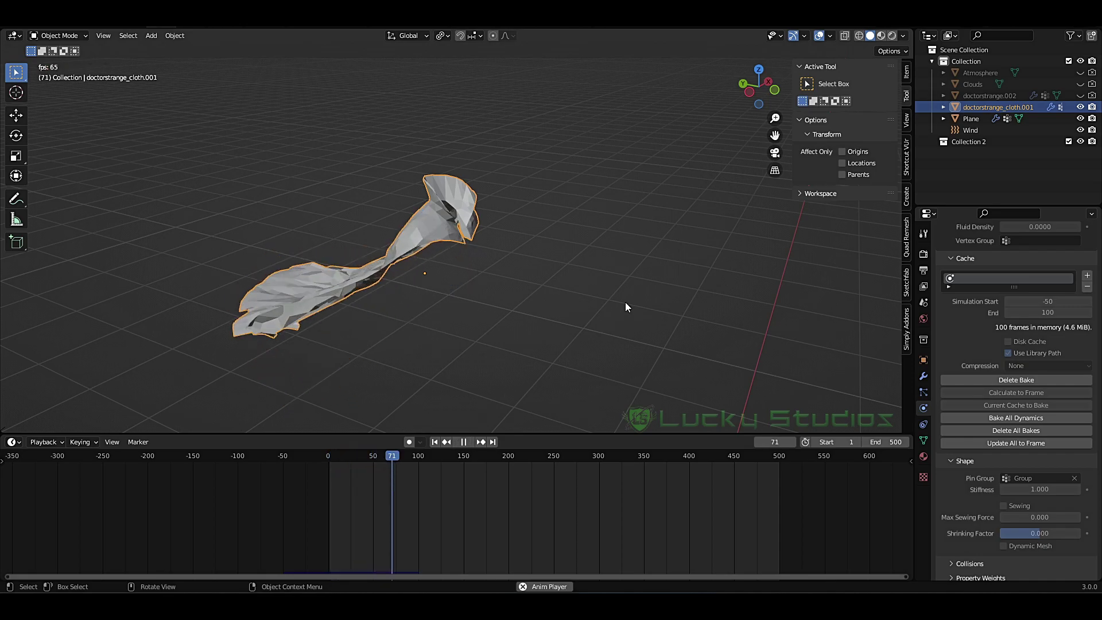
pyautogui.press('Escape')
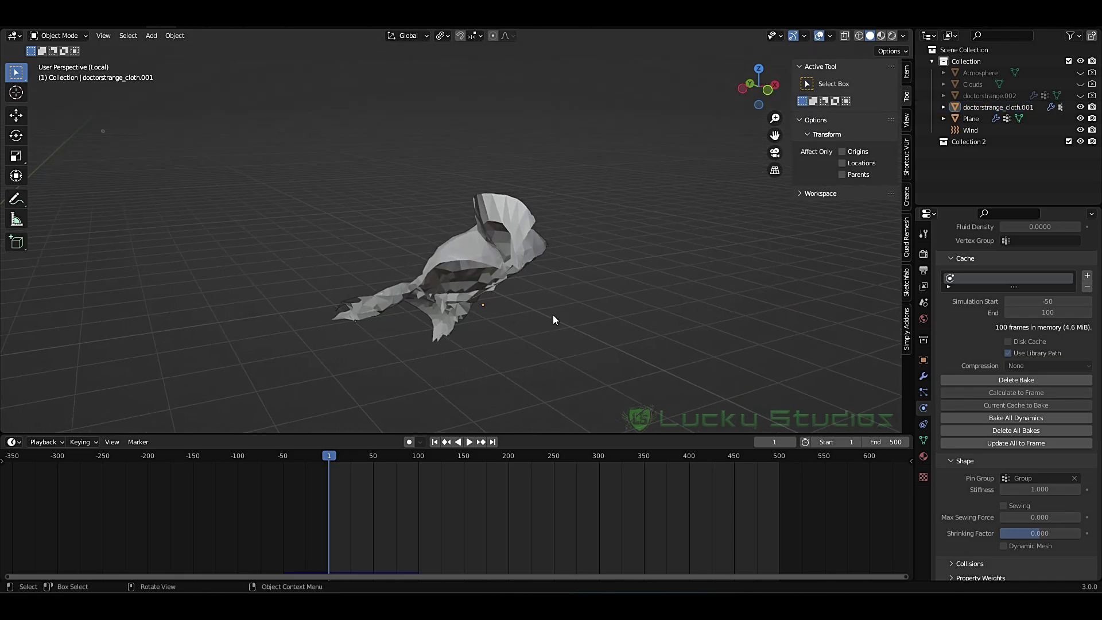
# Step: Add a Subdivision Surface modifier to the doctorstrange_cloth.001 cape after its Cloth modifier
pyautogui.click(514, 246)
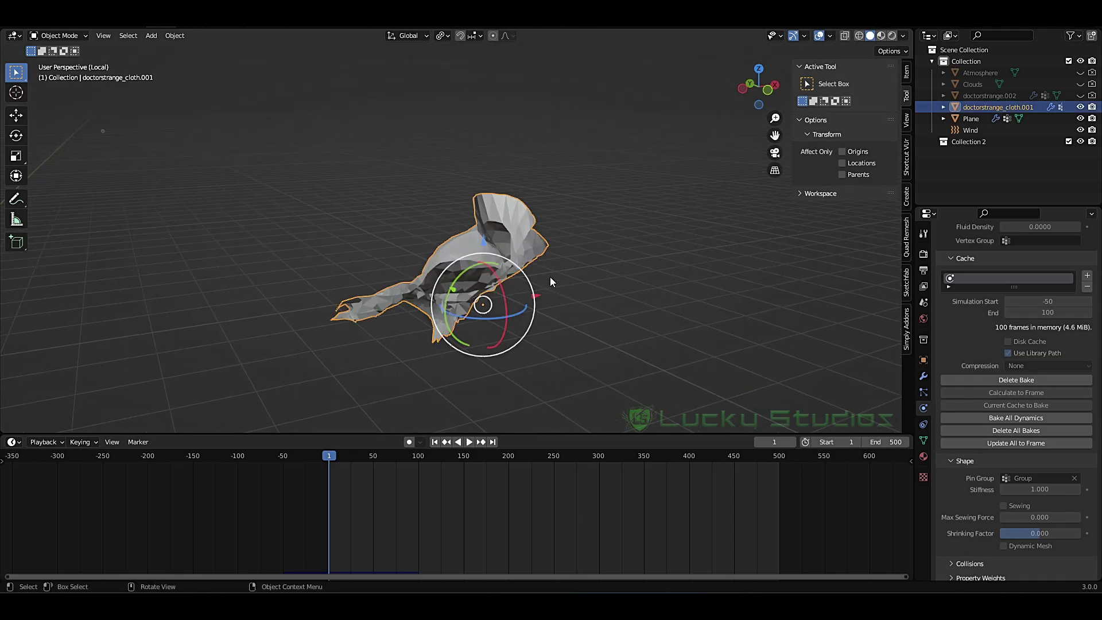
pyautogui.moveTo(550, 276); pyautogui.dragTo(624, 232, button='middle')
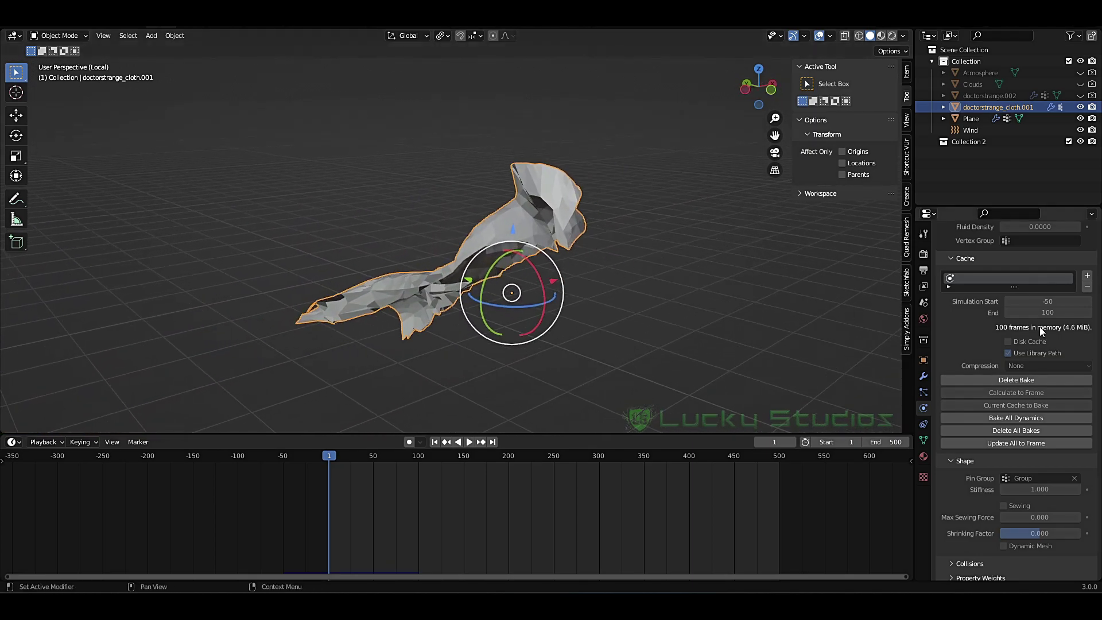
pyautogui.rightClick(528, 182)
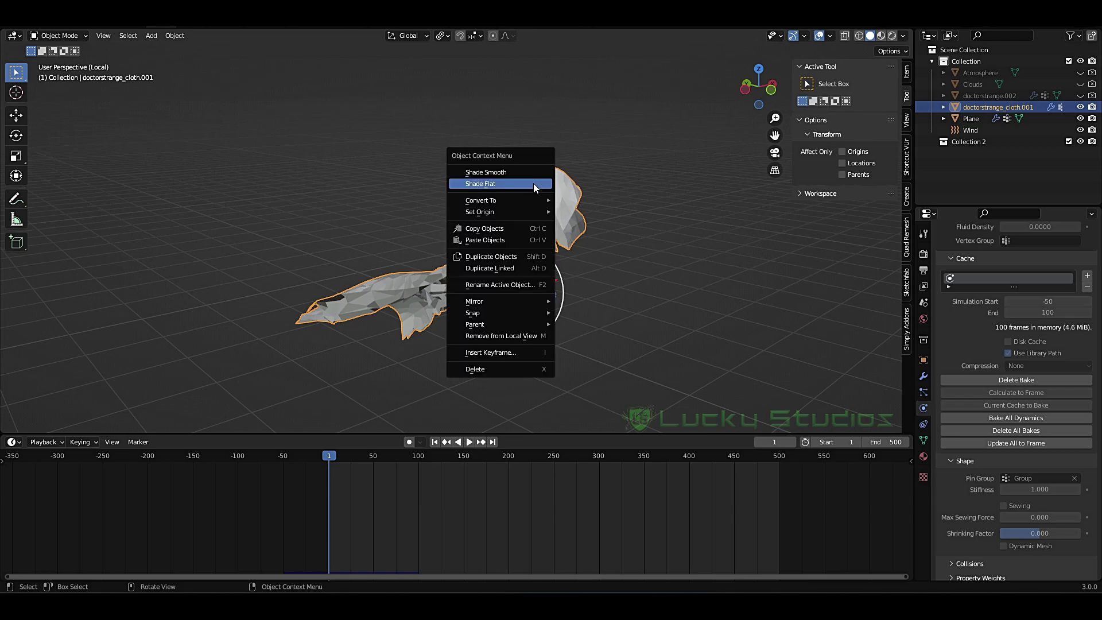
pyautogui.click(924, 376)
pyautogui.click(1028, 252)
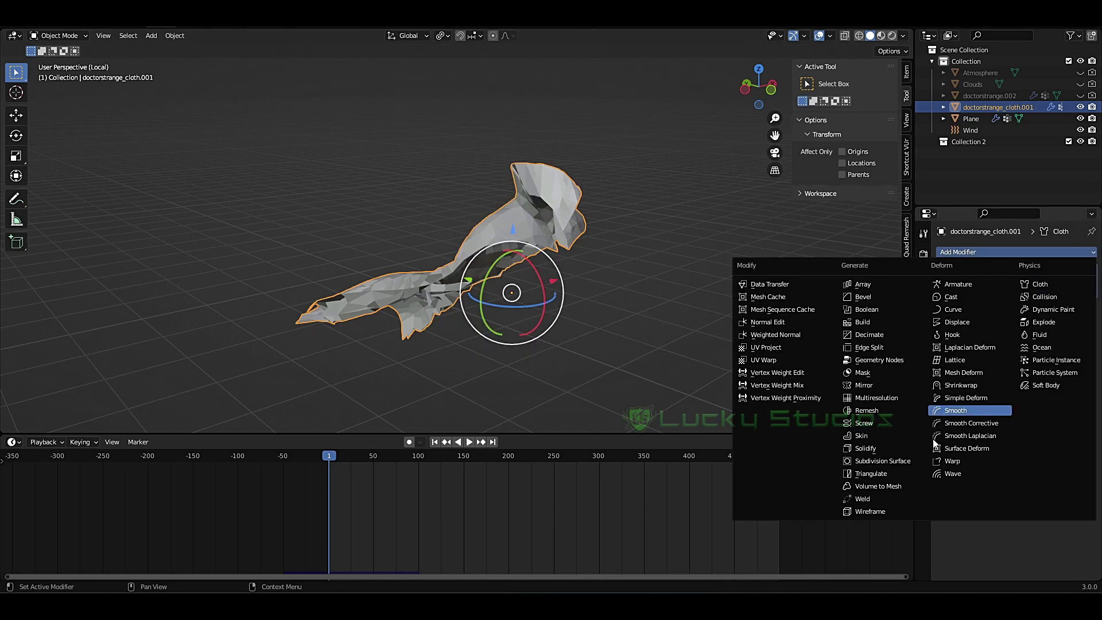
pyautogui.click(883, 462)
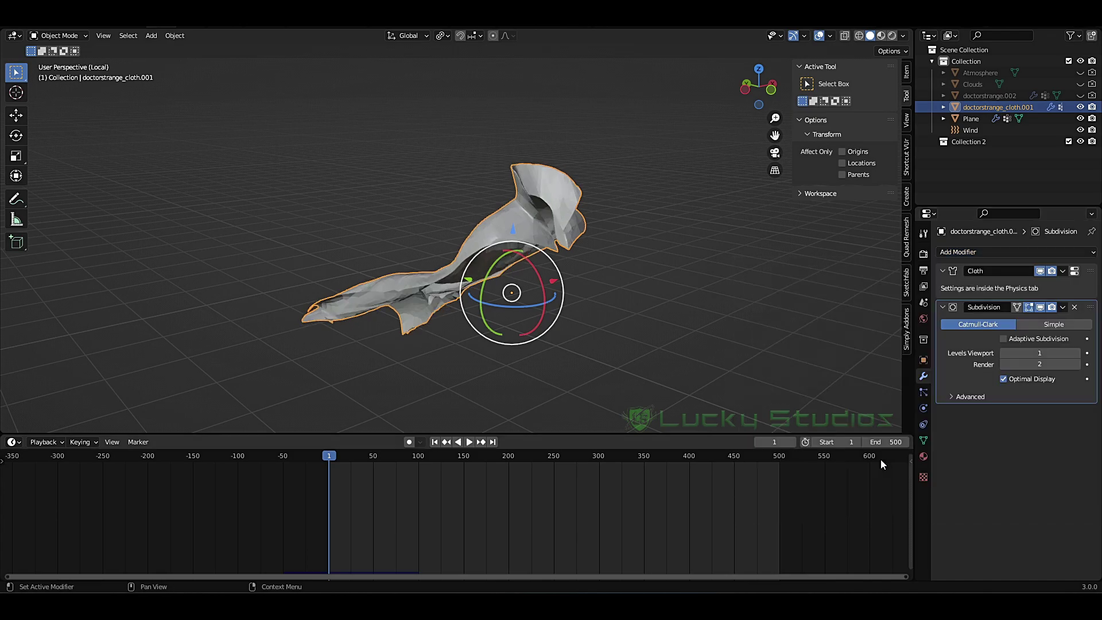
# Step: Shade the doctorstrange_cloth.001 cape smooth and add a Solidify modifier after its Subdivision modifier
pyautogui.rightClick(534, 207)
pyautogui.click(501, 196)
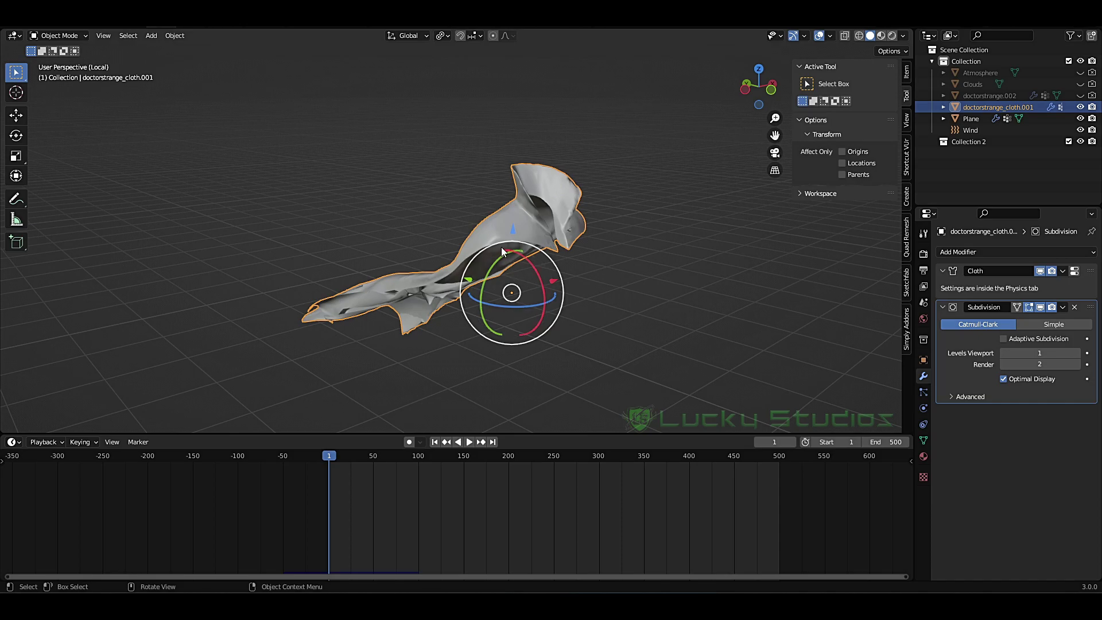
pyautogui.scroll(3, 522, 227)
pyautogui.click(990, 253)
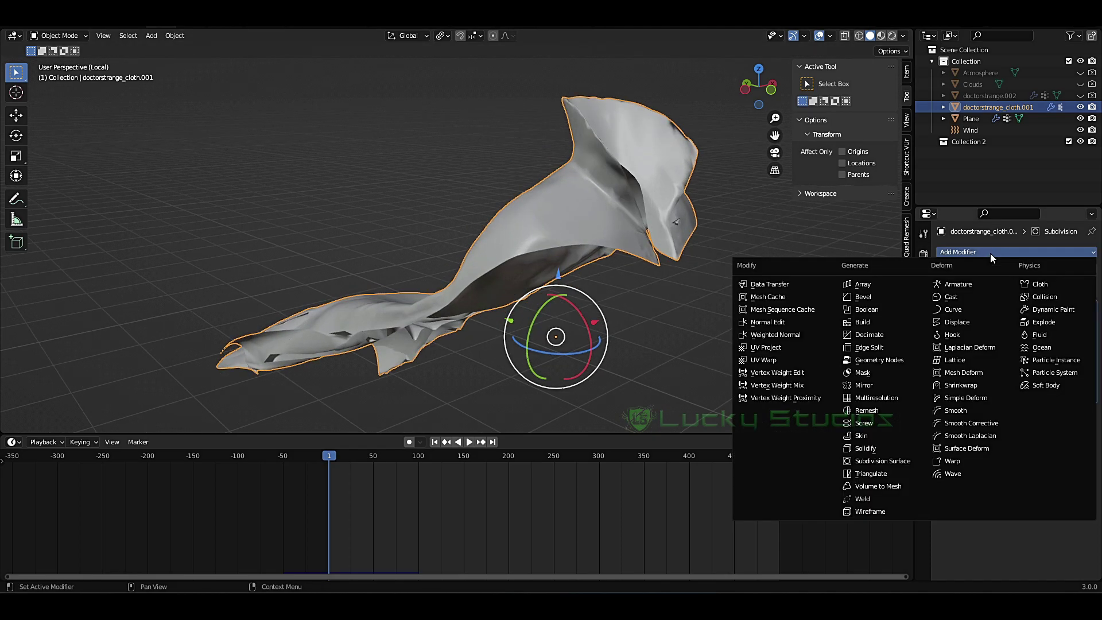
pyautogui.click(874, 448)
# Step: Play back the solidified cape outside local view, return to frame 1 and examine its shape from different angles
pyautogui.moveTo(756, 297)
pyautogui.mouseDown(button='middle')
pyautogui.moveTo(713, 295)
pyautogui.moveTo(663, 254)
pyautogui.moveTo(831, 270)
pyautogui.moveTo(829, 258)
pyautogui.moveTo(786, 298)
pyautogui.moveTo(753, 300)
pyautogui.mouseUp(button='middle')
pyautogui.press('space')
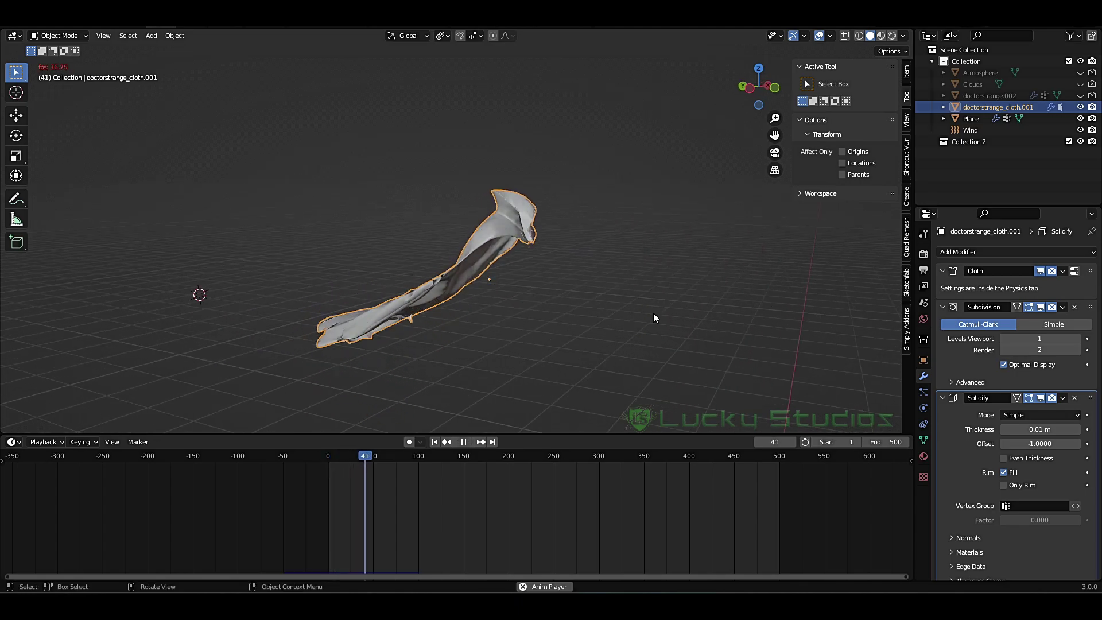
pyautogui.moveTo(653, 312); pyautogui.dragTo(681, 331, button='middle')
pyautogui.press('KP_Divide')
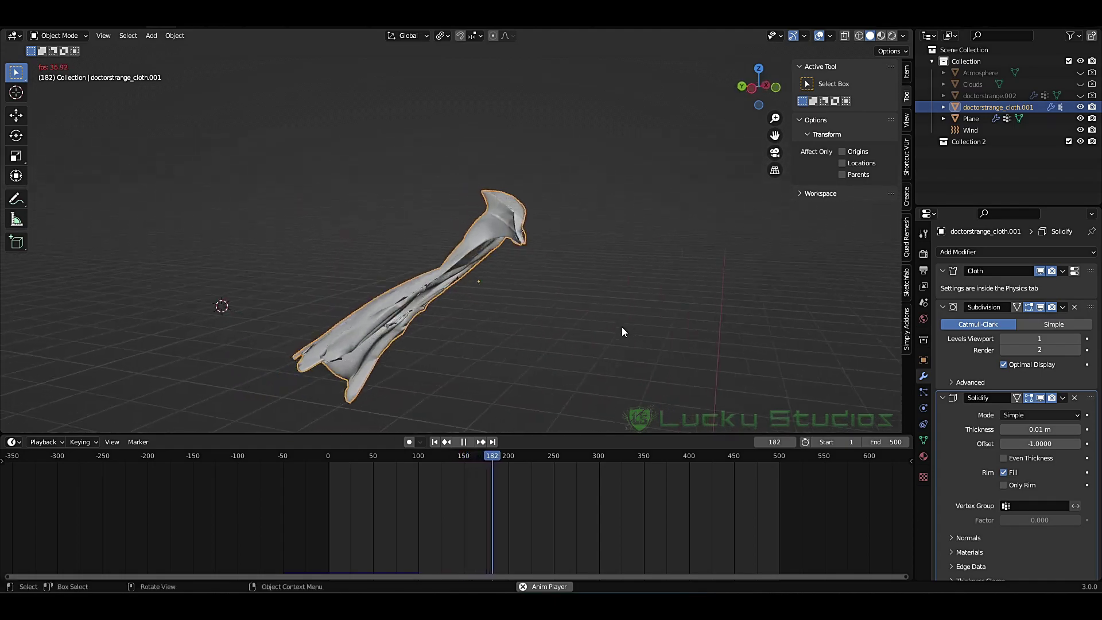
pyautogui.press('space')
pyautogui.hotkey('shift', 'Left')
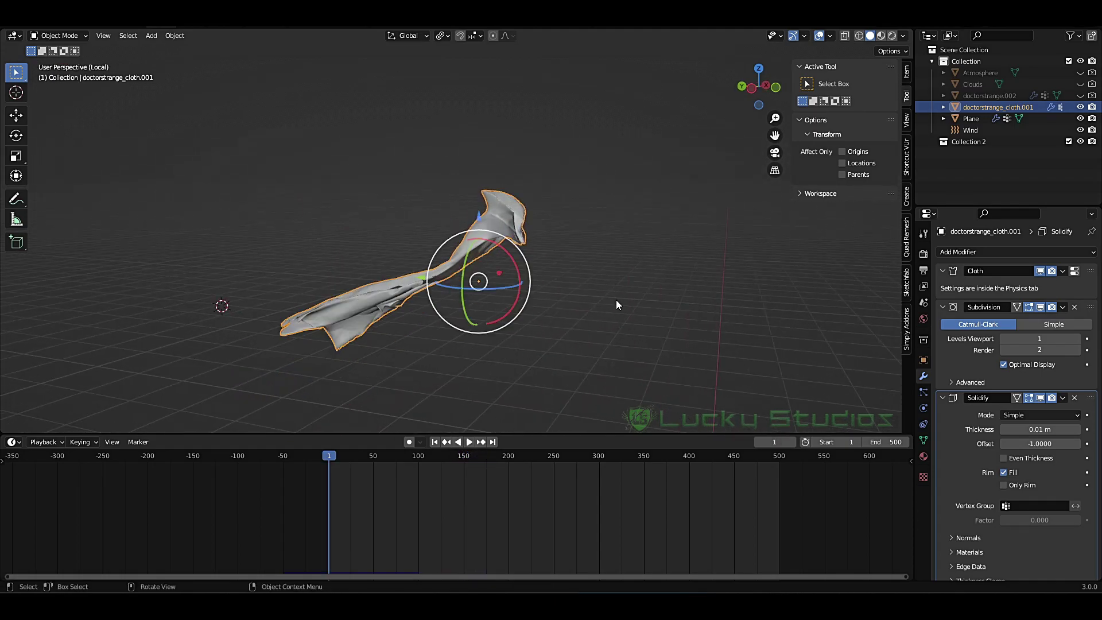
pyautogui.moveTo(617, 304); pyautogui.dragTo(663, 302, button='middle')
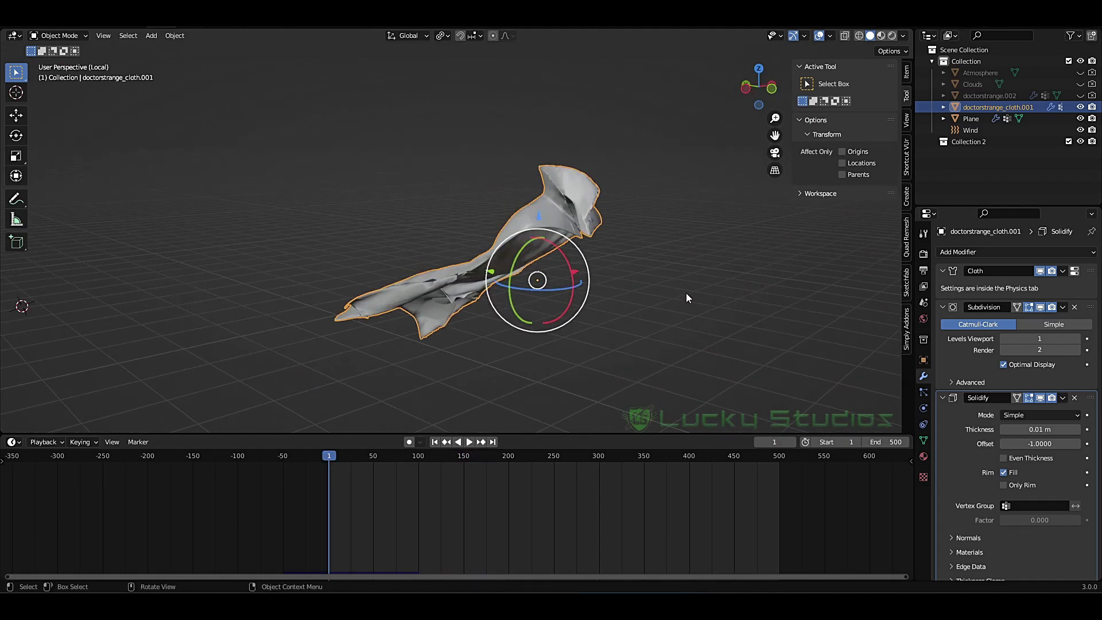
pyautogui.scroll(-3, 689, 331)
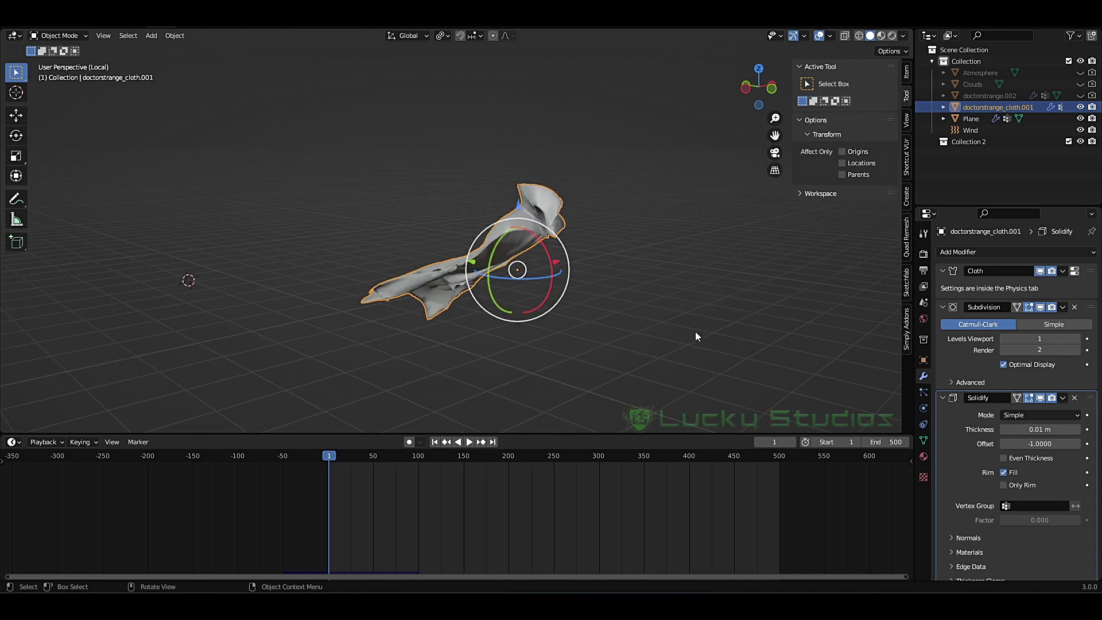
pyautogui.moveTo(674, 295); pyautogui.dragTo(587, 294, button='middle')
pyautogui.scroll(2, 625, 312)
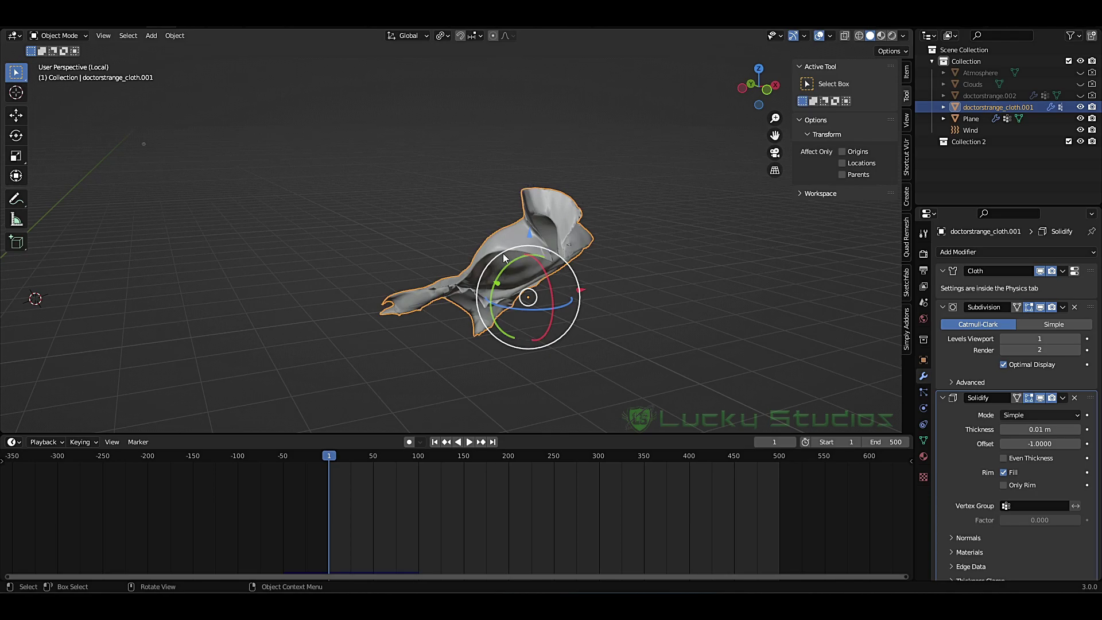